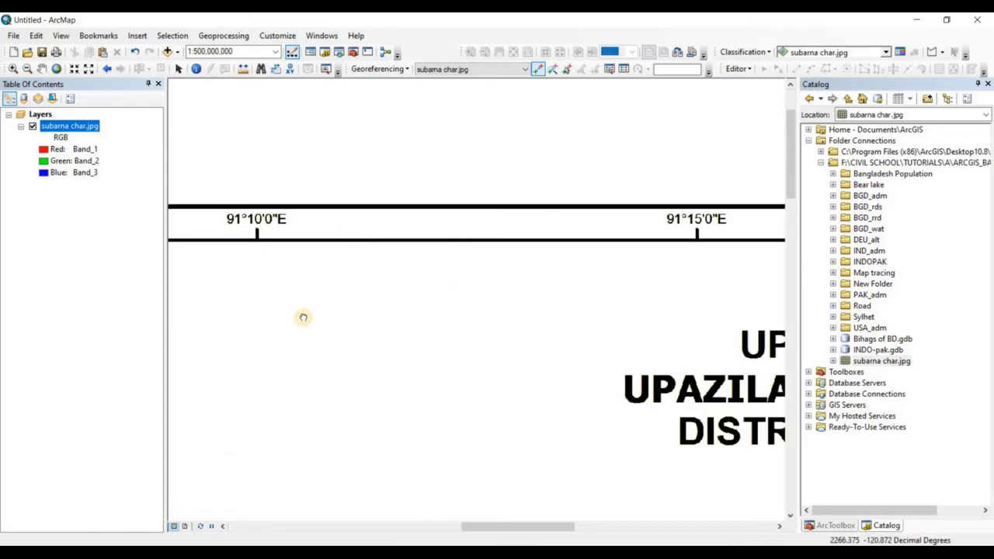
# Add a control point at the upper frame's 91°20'0"E tick and set its longitude to 91°20'0"E.
pyautogui.moveTo(737, 314); pyautogui.dragTo(341, 314)
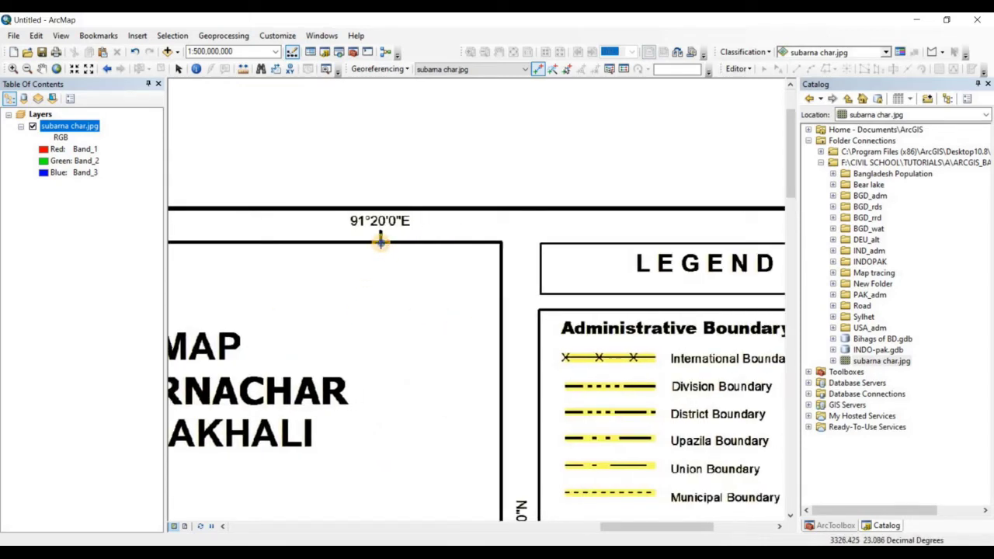
pyautogui.click(380, 241)
pyautogui.rightClick(380, 241)
pyautogui.click(434, 266)
pyautogui.moveTo(432, 269); pyautogui.dragTo(513, 272)
pyautogui.write('91')
pyautogui.write('20')
pyautogui.doubleClick(587, 273)
pyautogui.press('BackSpace')
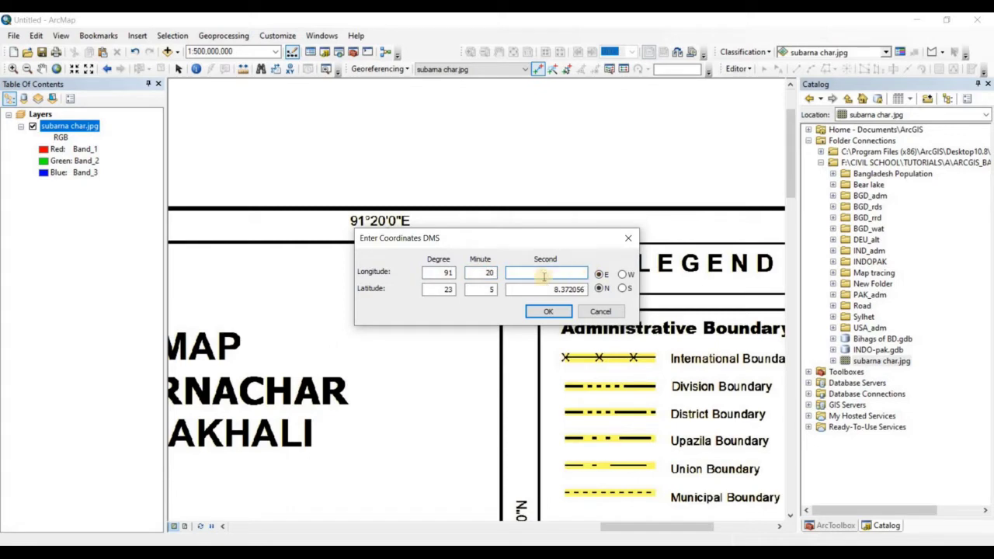
pyautogui.write('2')
# Set the upper 91°20'0"E control point's latitude to 22°47'0"N and apply its coordinates.
pyautogui.click(490, 290)
pyautogui.write('5')
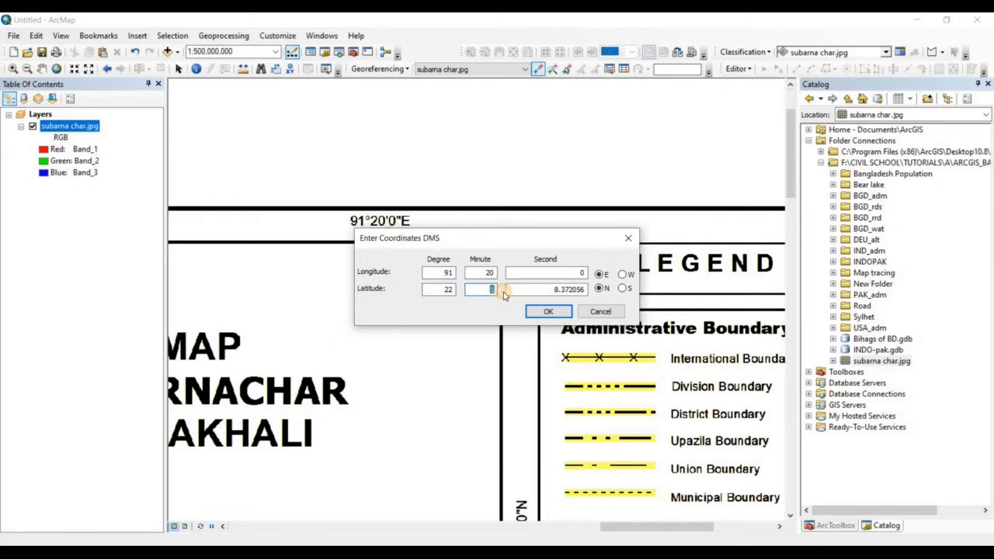
pyautogui.write('40')
pyautogui.press('Tab')
pyautogui.write('0')
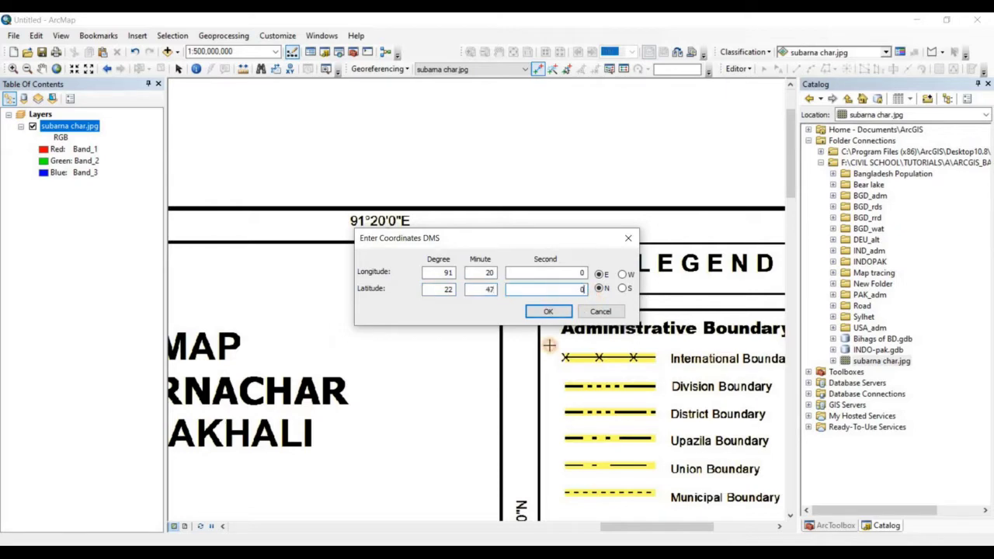
pyautogui.press('Return')
# Add a control point at the lower frame's 91°0'0"E tick and set its longitude to 91°0'0"E.
pyautogui.click(54, 69)
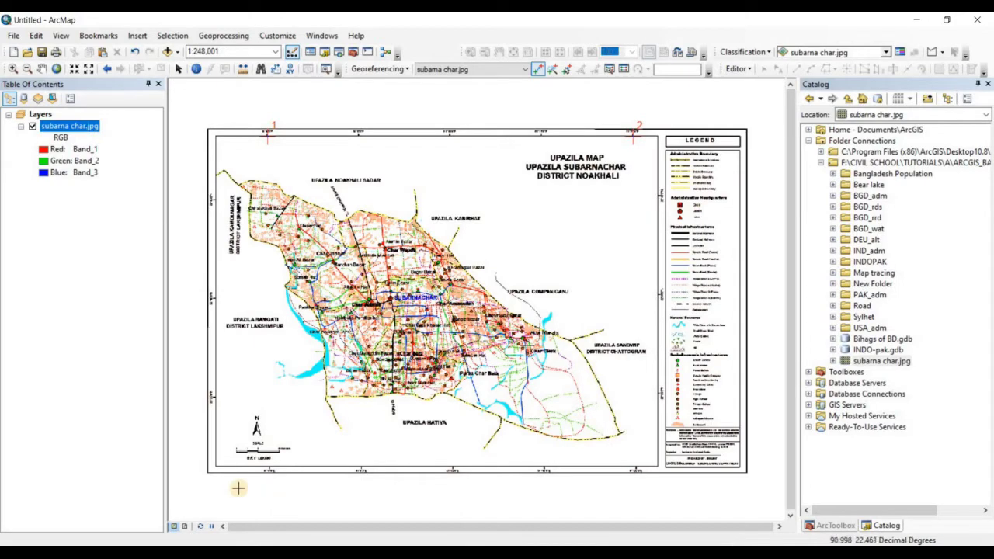
pyautogui.scroll(-4, 233, 479)
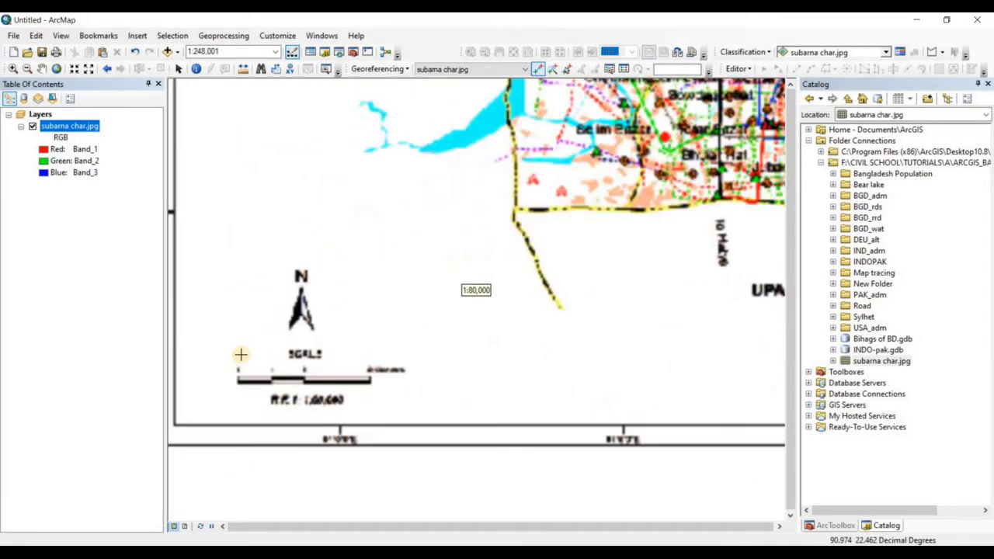
pyautogui.moveTo(275, 311); pyautogui.dragTo(352, 301)
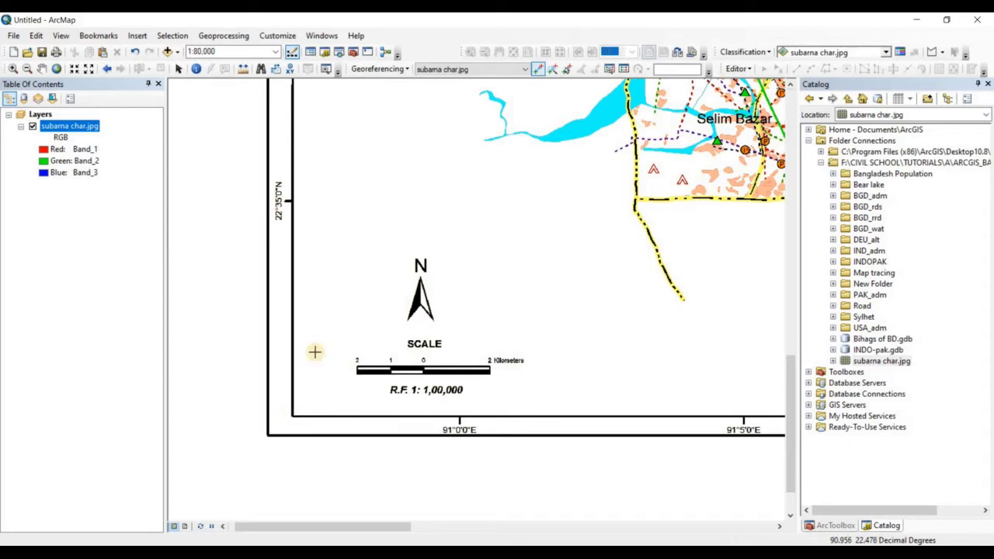
pyautogui.click(459, 419)
pyautogui.rightClick(459, 419)
pyautogui.click(483, 437)
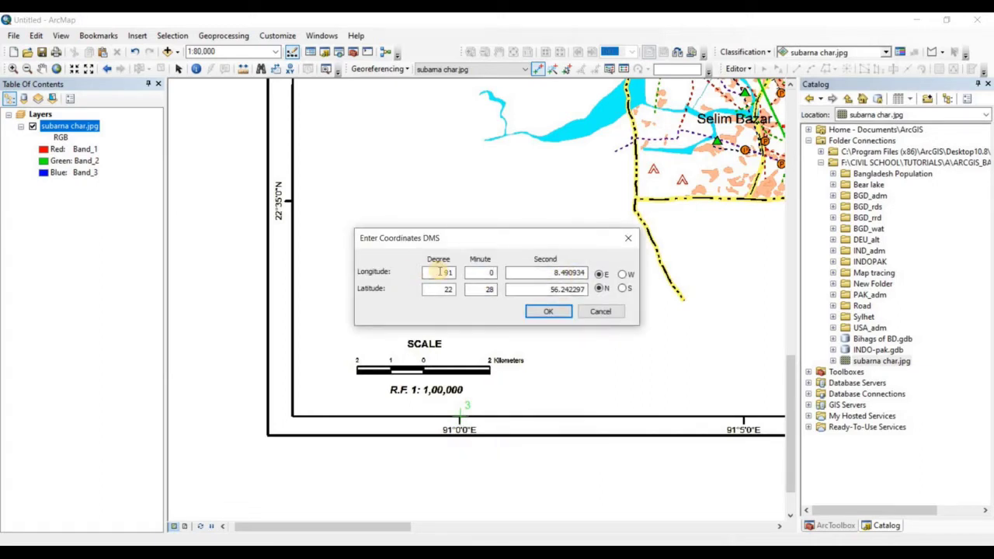
pyautogui.moveTo(552, 271); pyautogui.dragTo(605, 274)
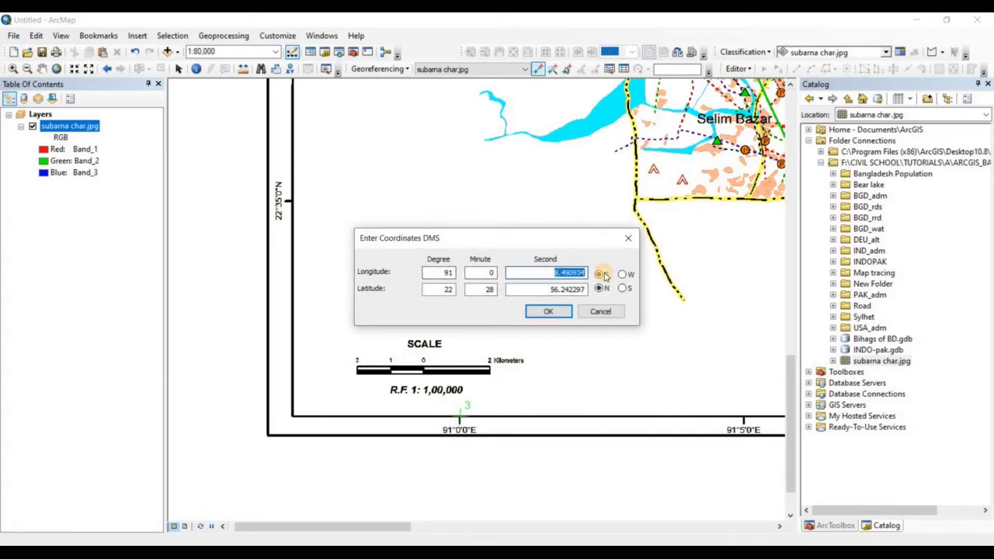
pyautogui.write('0')
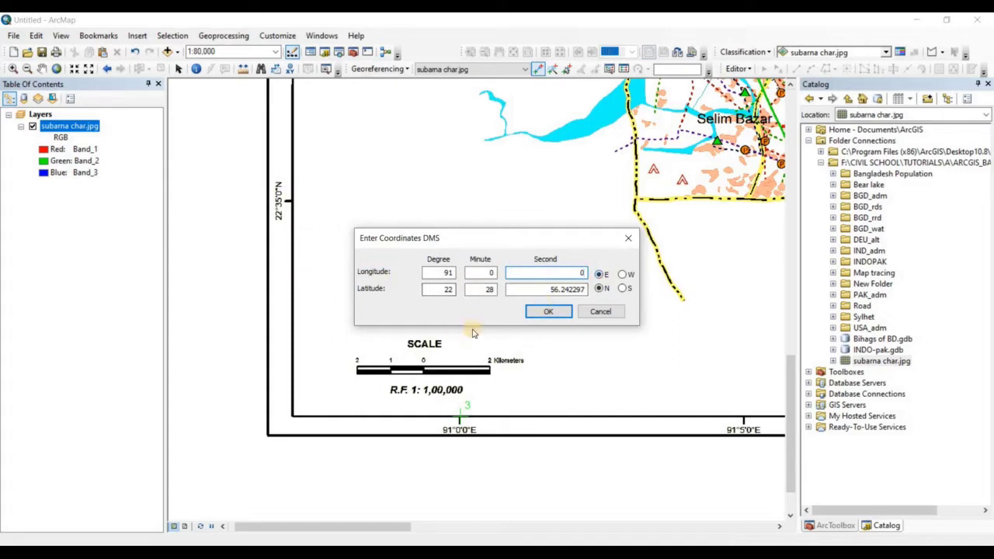
# Set the lower 91°0'0"E control point's latitude to 22°32'0"N and apply its coordinates.
pyautogui.doubleClick(502, 292)
pyautogui.write('32')
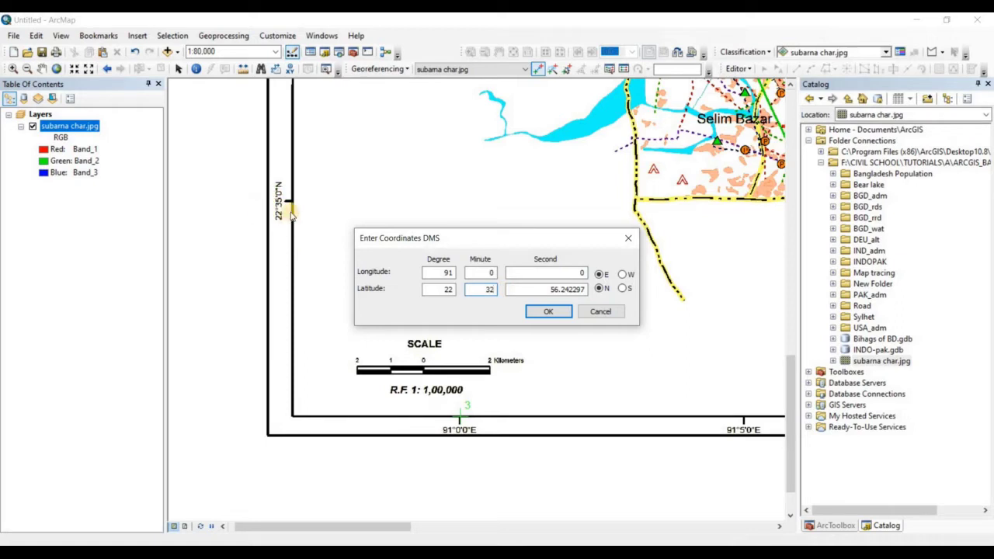
pyautogui.doubleClick(548, 289)
pyautogui.write('0')
pyautogui.click(548, 311)
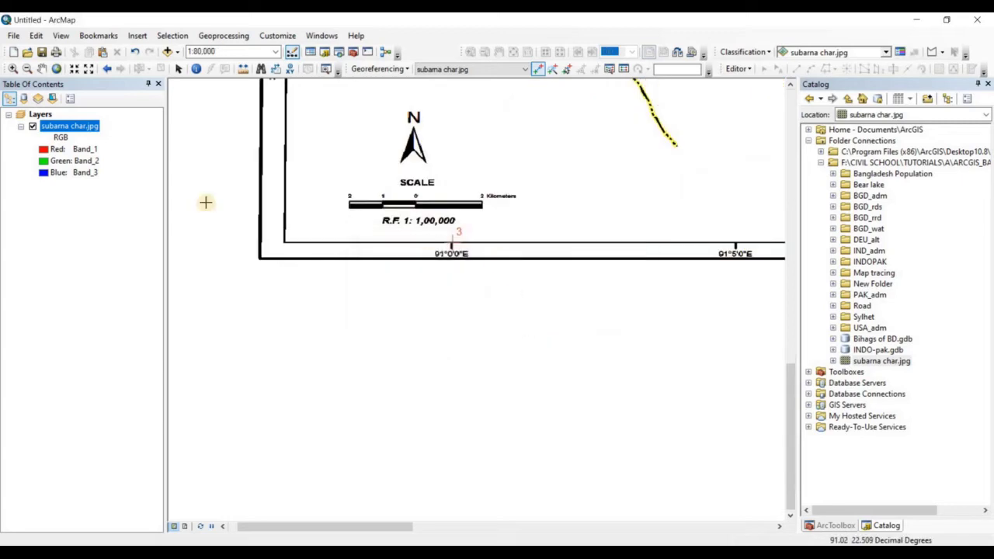
# Add a control point at the lower frame's 91°20'0"E tick, with longitude 91°20'0"E and zero latitude seconds.
pyautogui.click(55, 68)
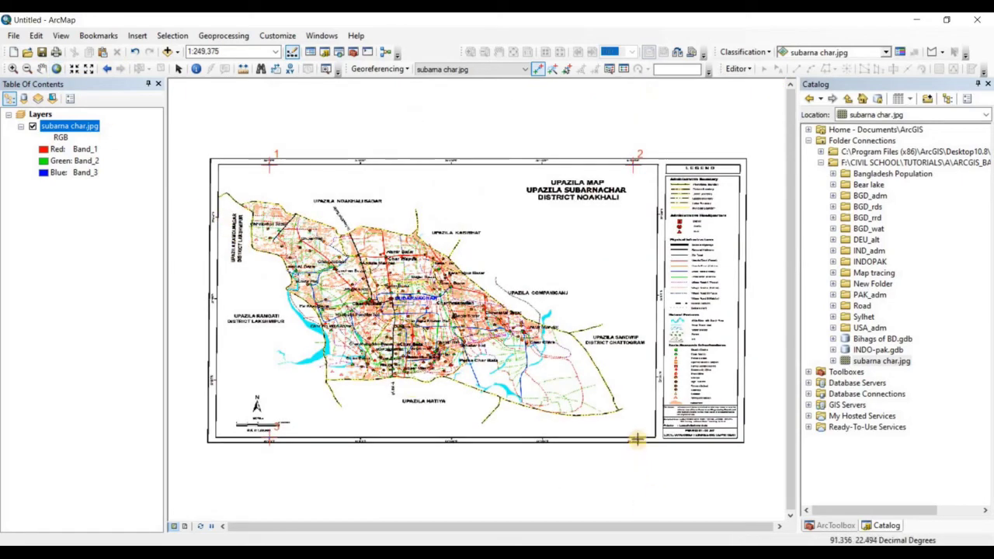
pyautogui.scroll(-10, 637, 439)
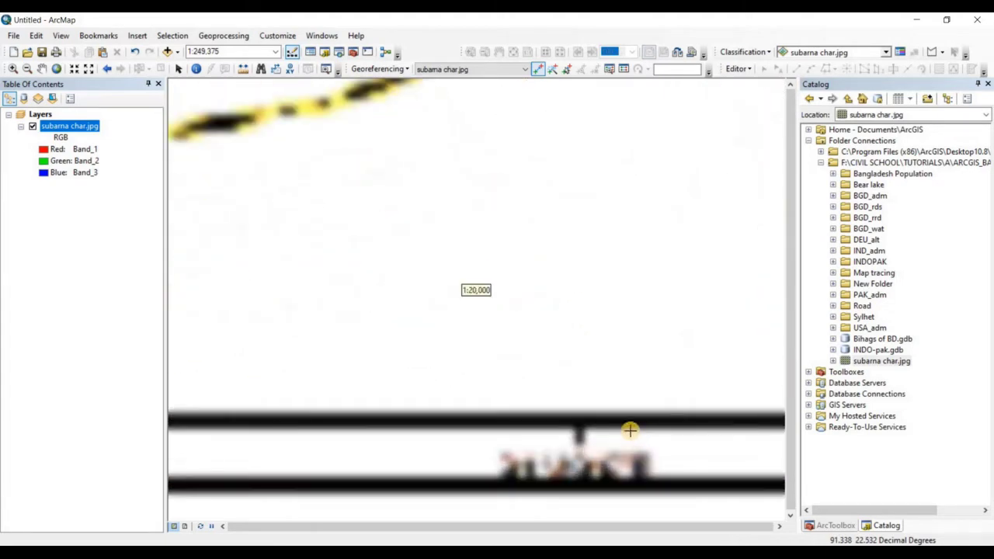
pyautogui.click(585, 420)
pyautogui.rightClick(585, 422)
pyautogui.click(656, 443)
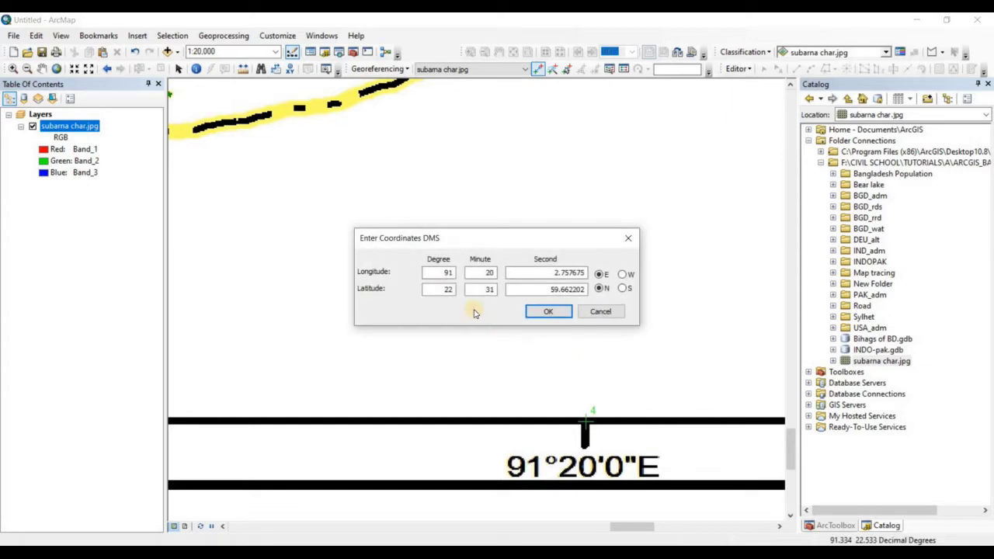
pyautogui.moveTo(585, 273); pyautogui.dragTo(502, 291)
pyautogui.write('0')
pyautogui.doubleClick(576, 292)
pyautogui.write('0')
pyautogui.click(551, 314)
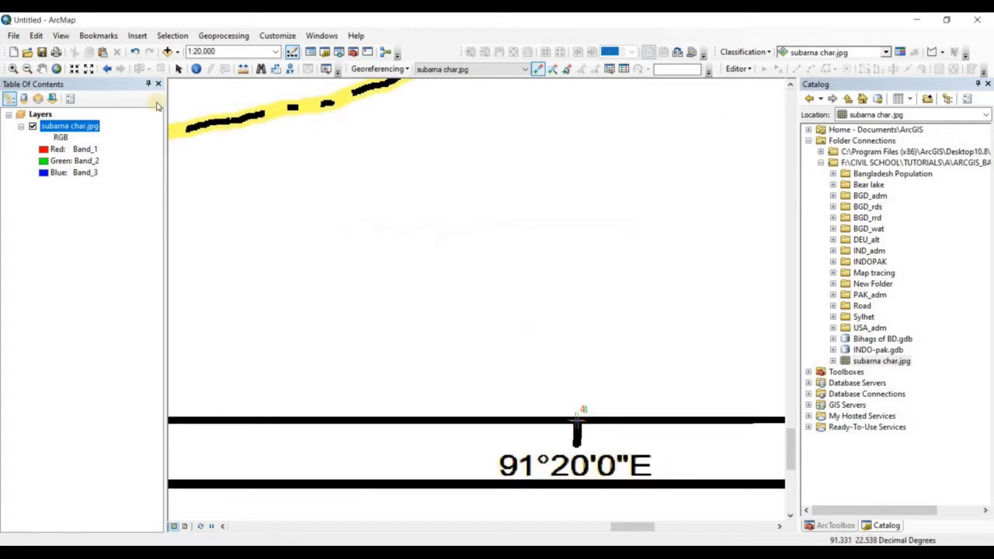
# Rectify the georeferenced map and save it as subarna char1 with cell size 0.000095 and Nearest Neighbor resampling.
pyautogui.click(57, 68)
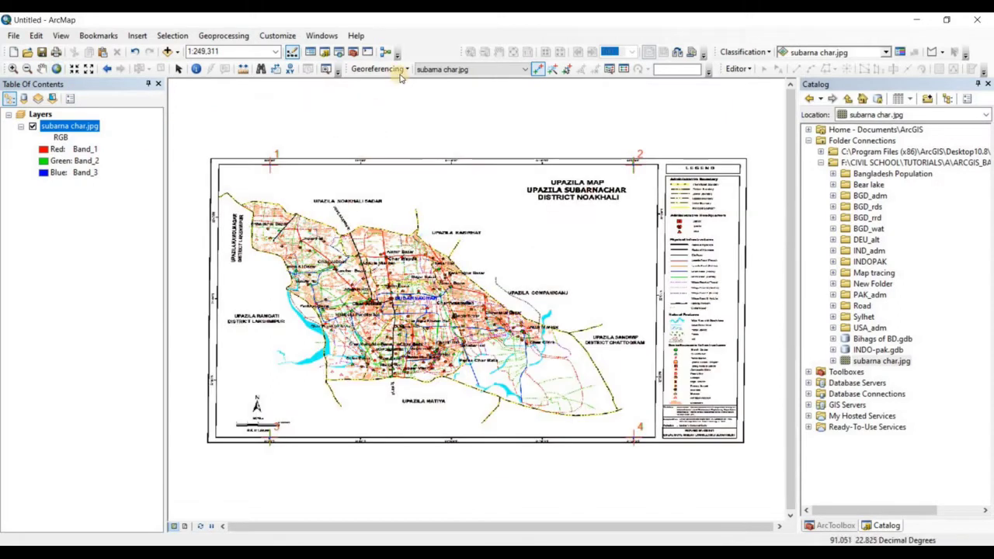
pyautogui.click(400, 71)
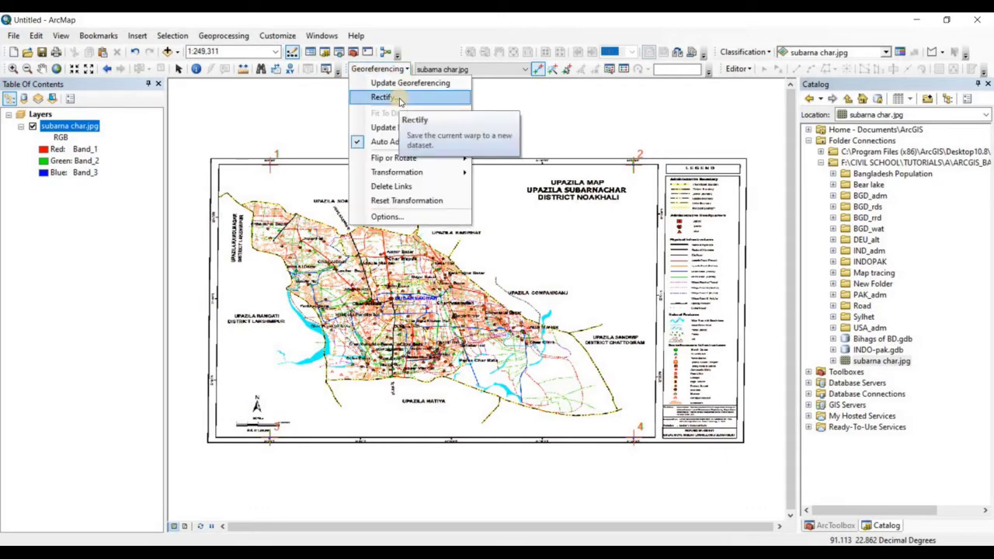
pyautogui.click(399, 98)
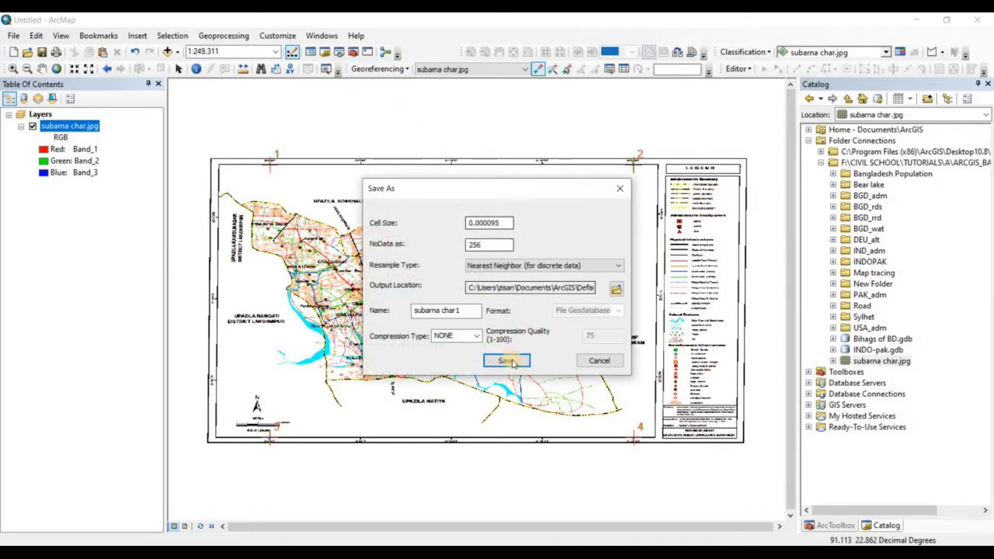
pyautogui.click(509, 361)
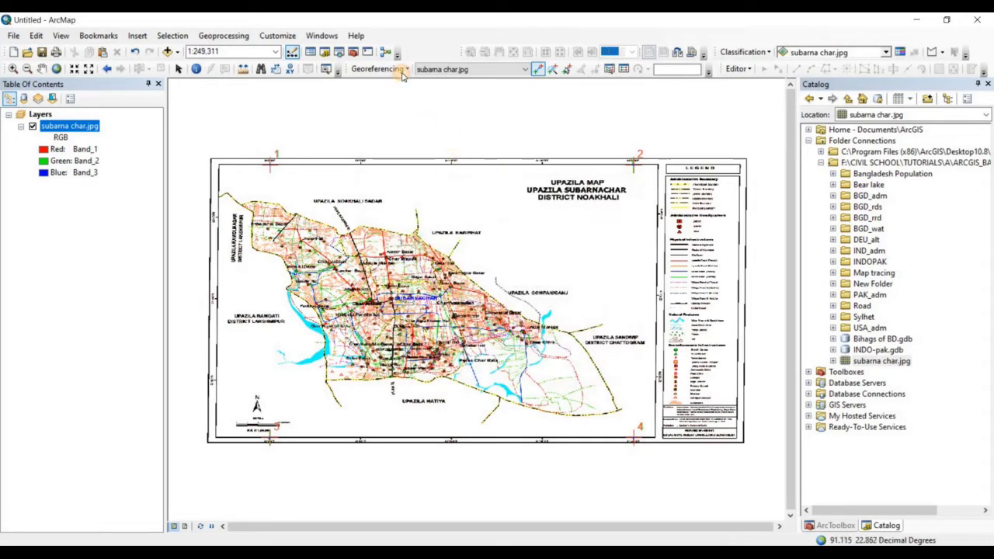
# Try to rectify the map again and save it as subarna char1 in the same location.
pyautogui.click(402, 69)
pyautogui.click(399, 98)
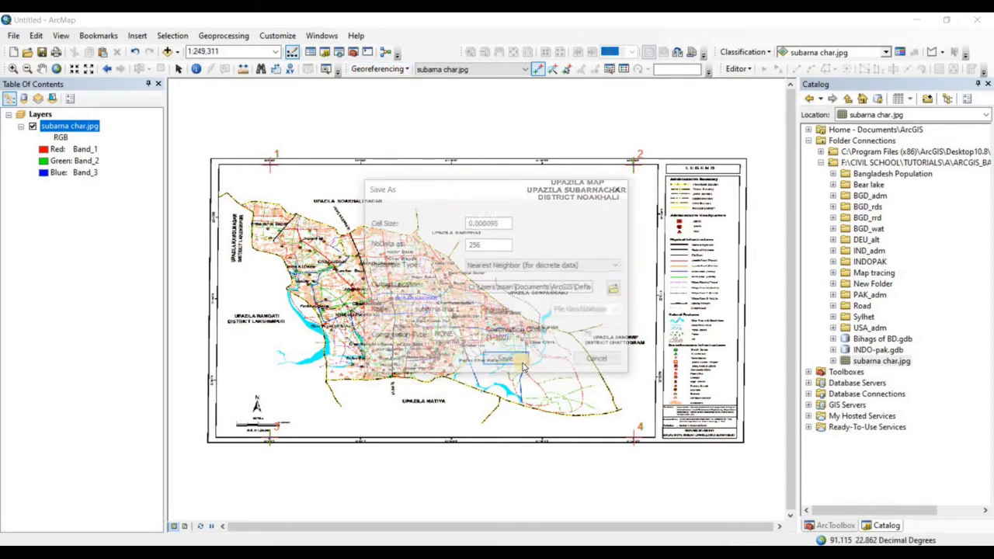
pyautogui.click(516, 360)
pyautogui.click(543, 329)
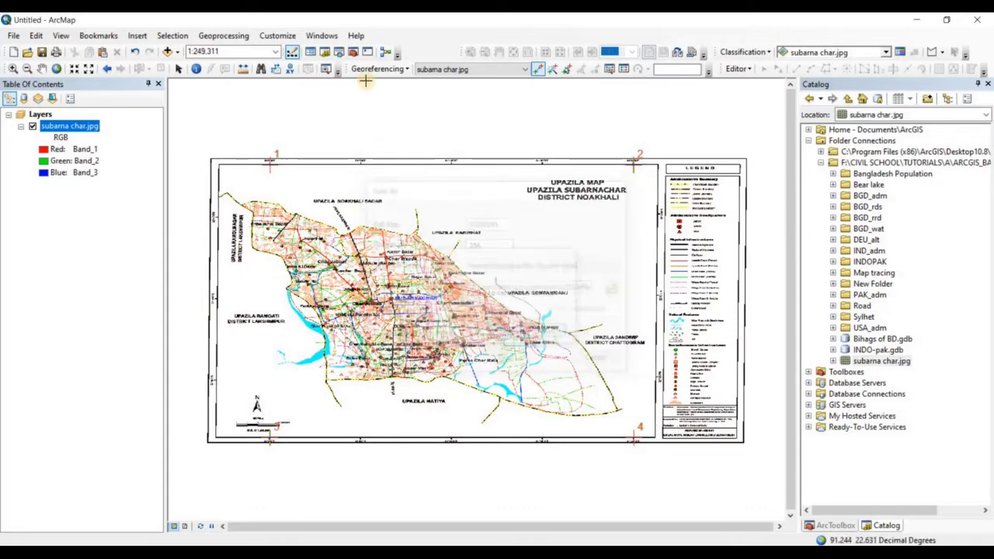
# Update the georeferencing of subarna char.jpg and switch to the Select Elements tool.
pyautogui.click(388, 69)
pyautogui.click(400, 83)
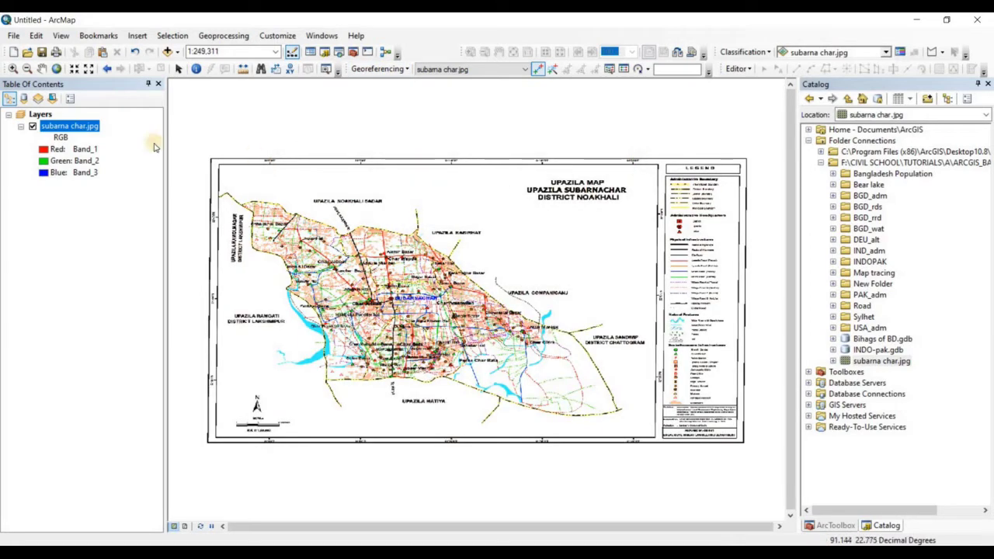
pyautogui.click(177, 69)
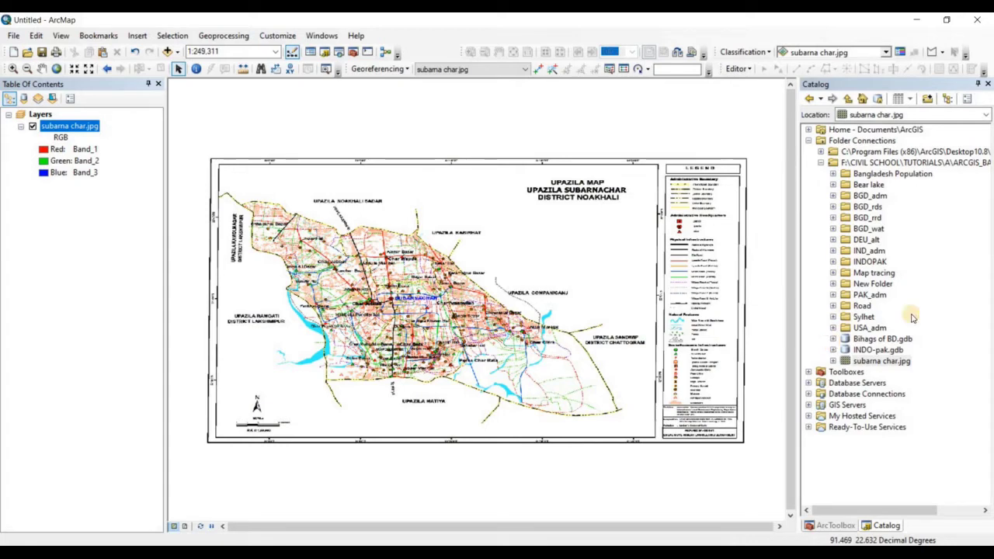
# Create a folder inside the Map tracing folder, named with the person's first name followed by "map".
pyautogui.rightClick(914, 272)
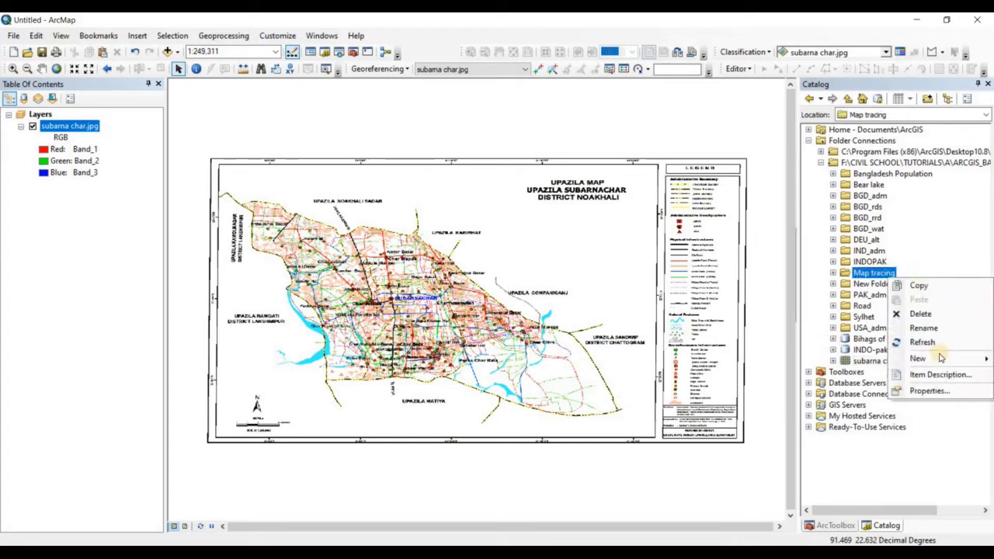
pyautogui.moveTo(940, 357)
pyautogui.click(729, 308)
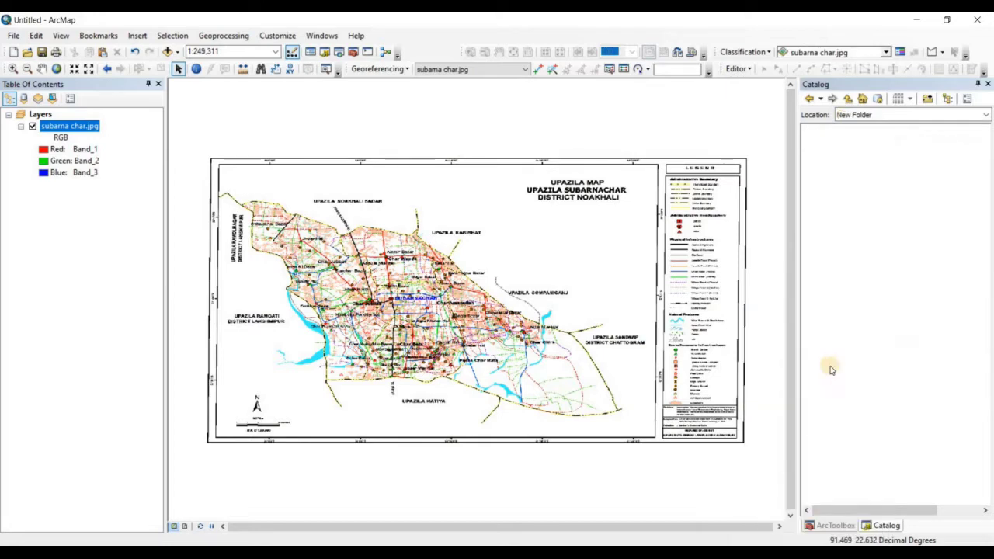
pyautogui.write('Kamrul m')
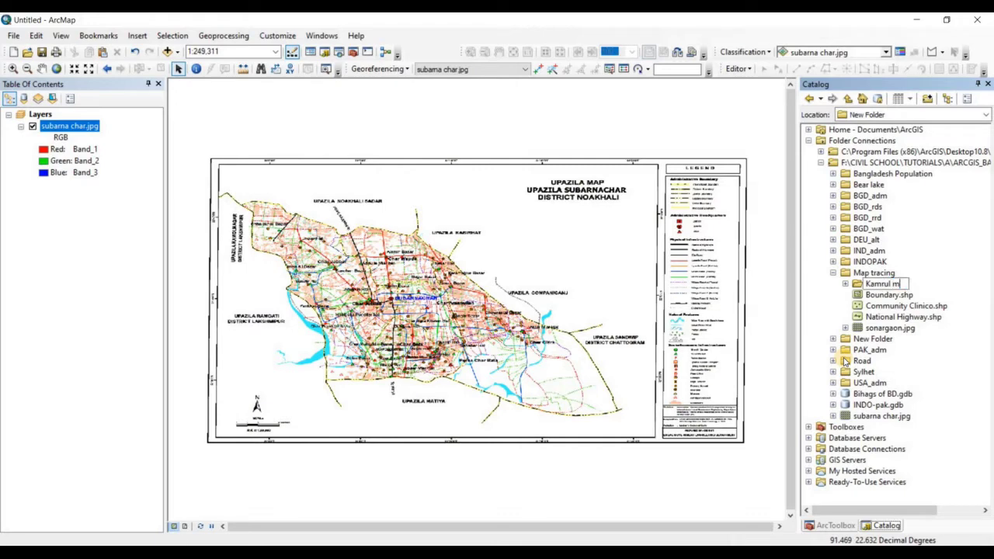
pyautogui.write('ap')
pyautogui.press('Return')
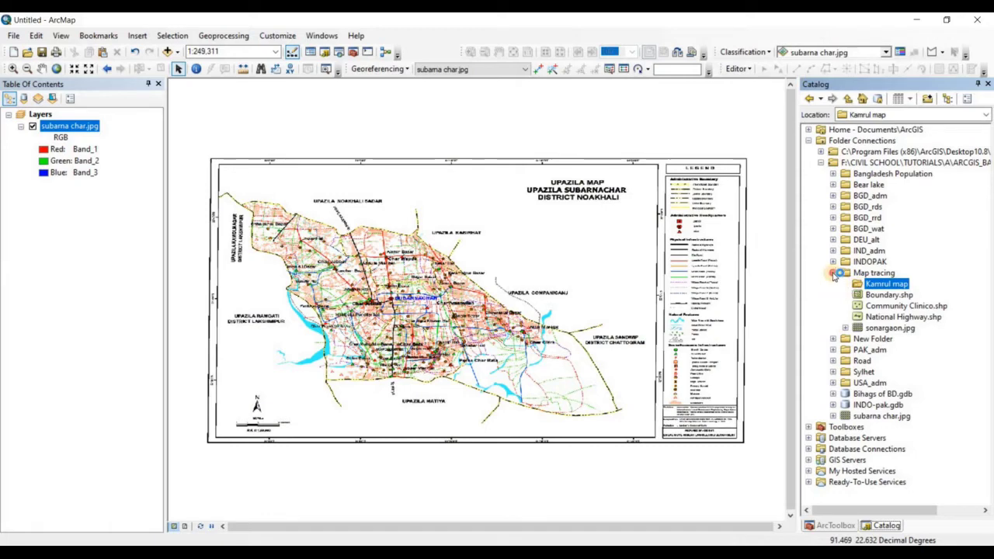
pyautogui.click(834, 275)
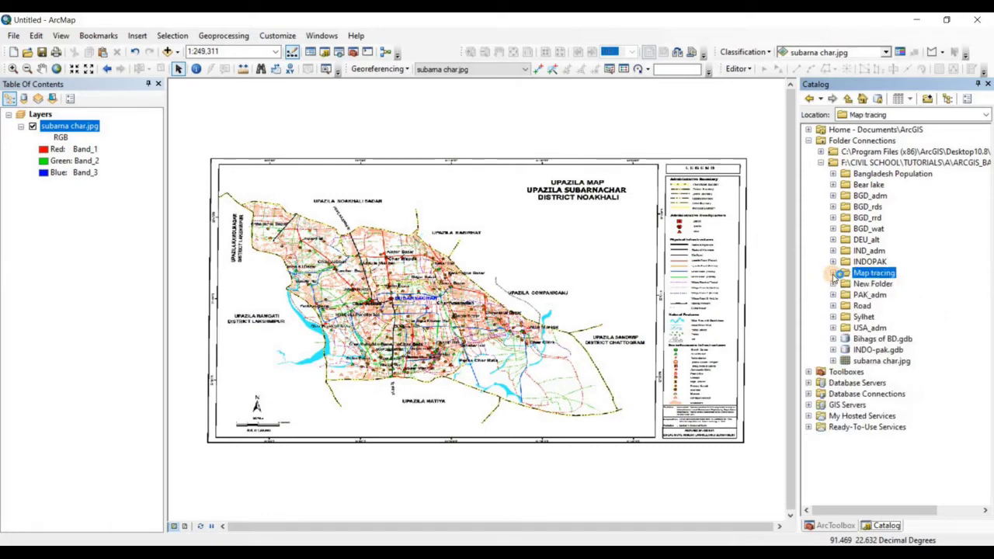
pyautogui.click(833, 276)
pyautogui.click(834, 276)
pyautogui.click(834, 276)
# Start a new shapefile named Boundary with feature type Polygon in the new folder inside Map tracing.
pyautogui.click(876, 285)
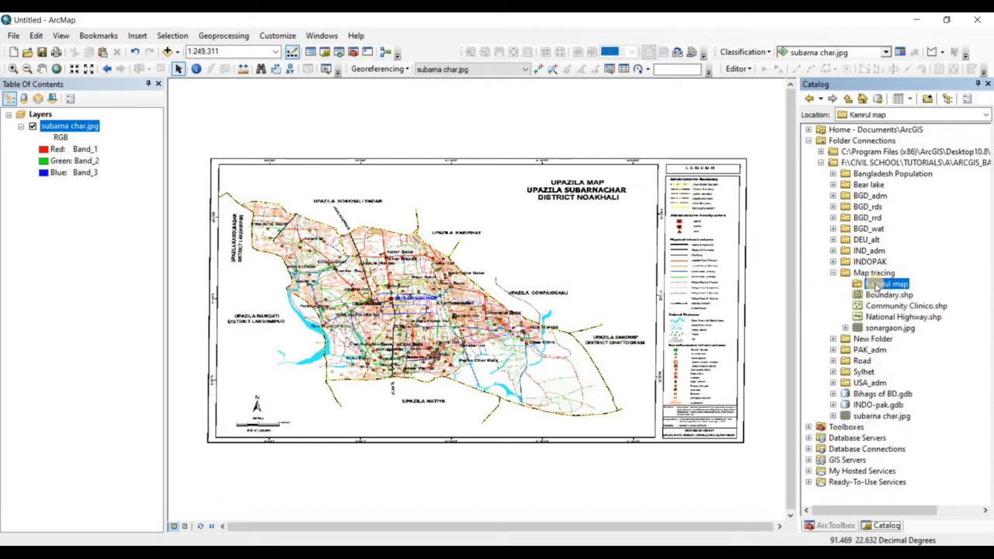
pyautogui.rightClick(878, 285)
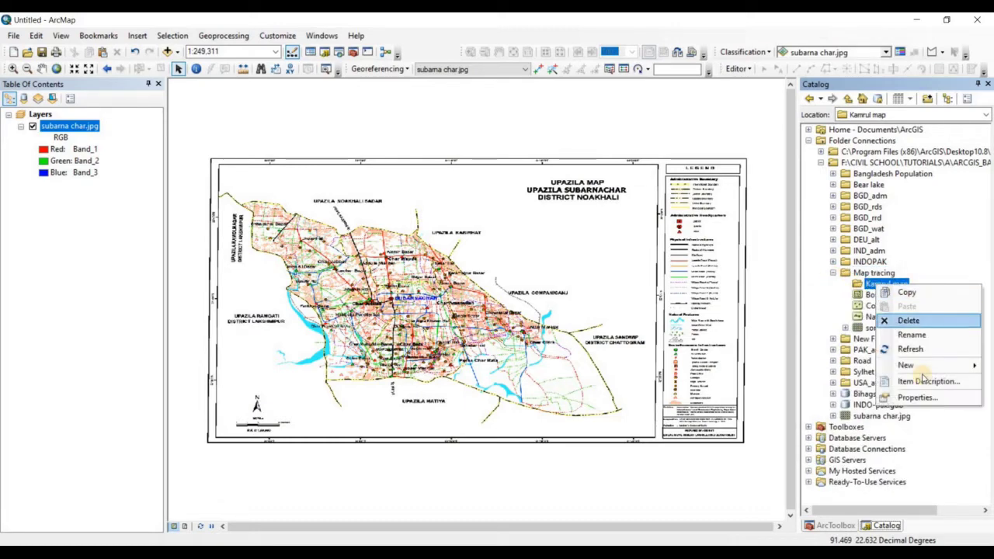
pyautogui.moveTo(916, 365)
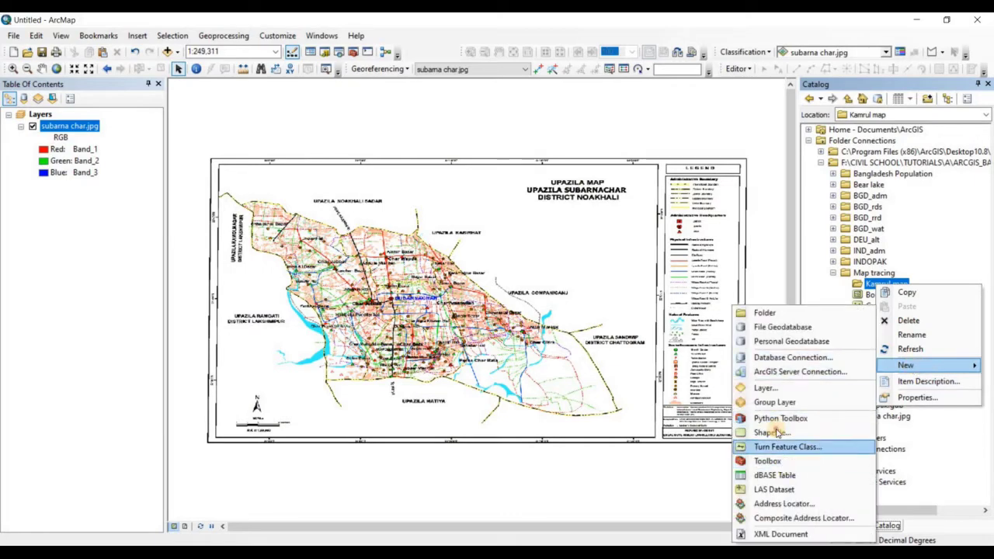
pyautogui.click(771, 431)
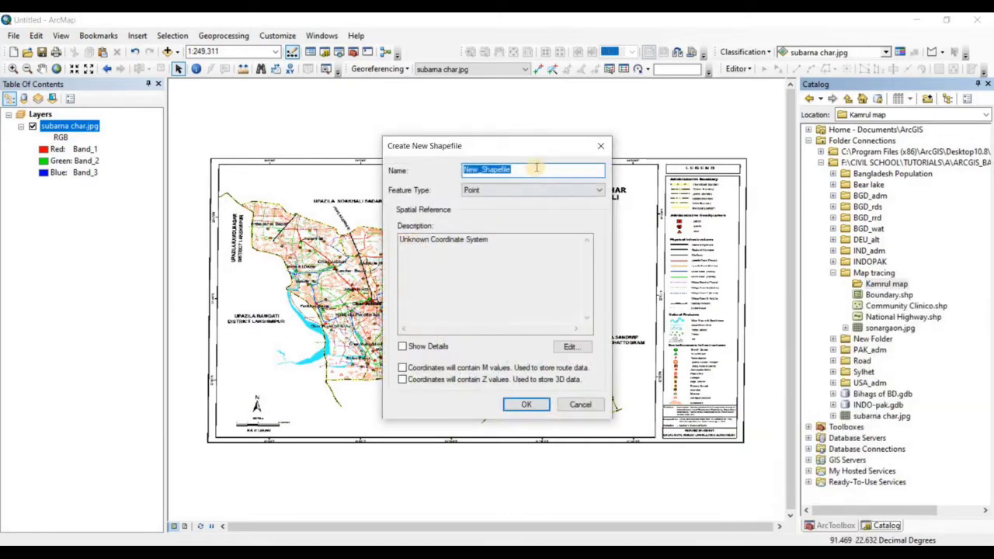
pyautogui.write('Boundary')
pyautogui.click(506, 192)
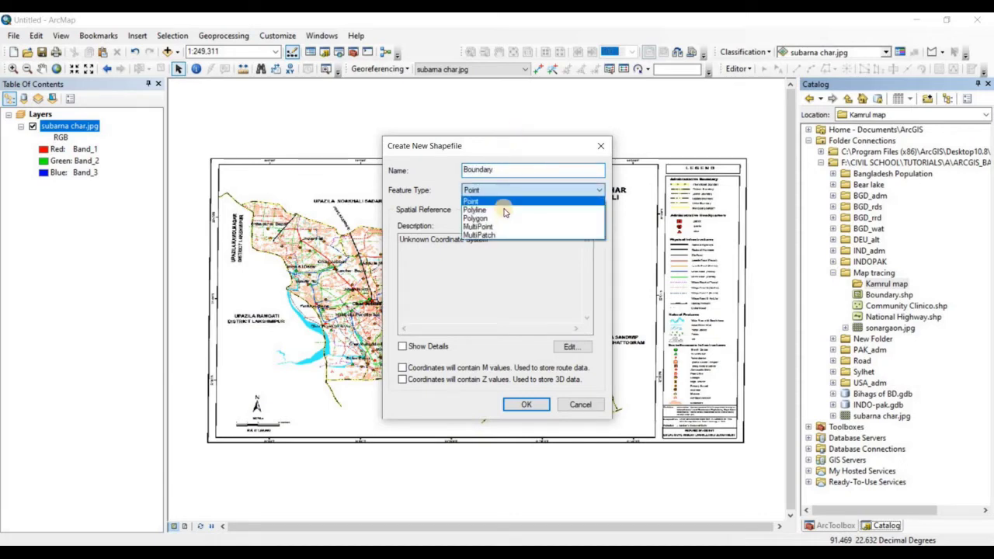
pyautogui.click(505, 212)
# Assign the WGS 1984 geographic coordinate system to the Boundary shapefile and create it.
pyautogui.click(567, 349)
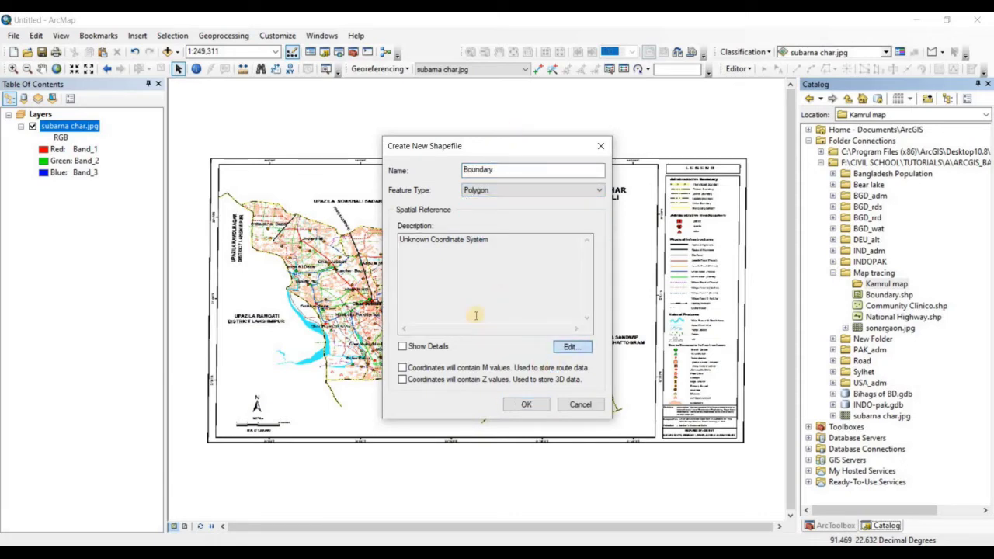
pyautogui.scroll(-4, 422, 249)
pyautogui.click(387, 251)
pyautogui.scroll(-2, 439, 237)
pyautogui.scroll(-5, 459, 264)
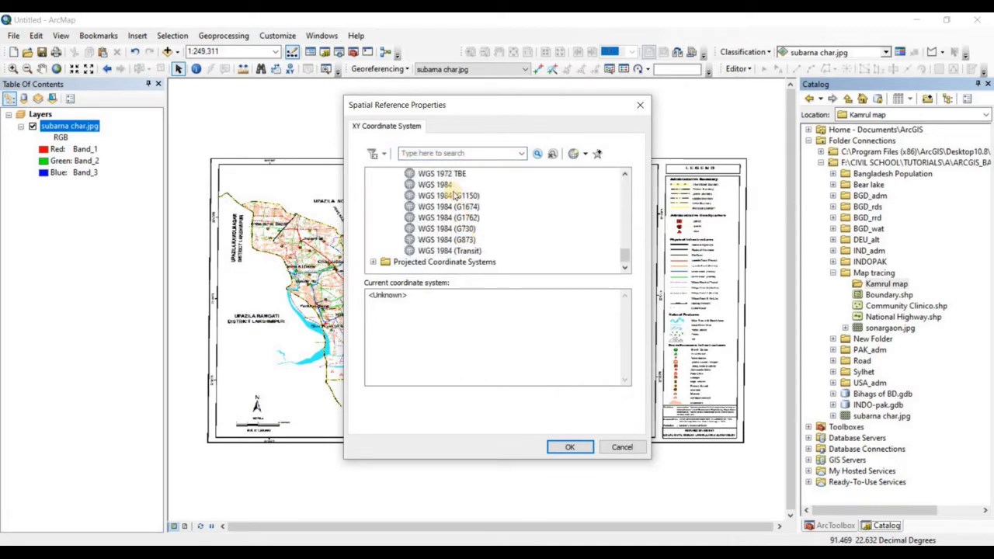
pyautogui.click(435, 184)
pyautogui.click(569, 447)
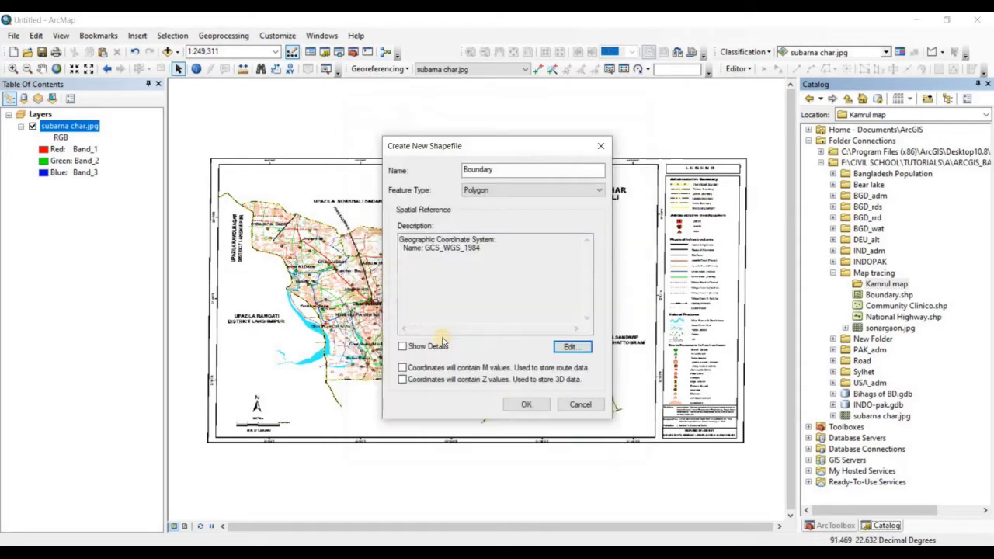
pyautogui.click(526, 404)
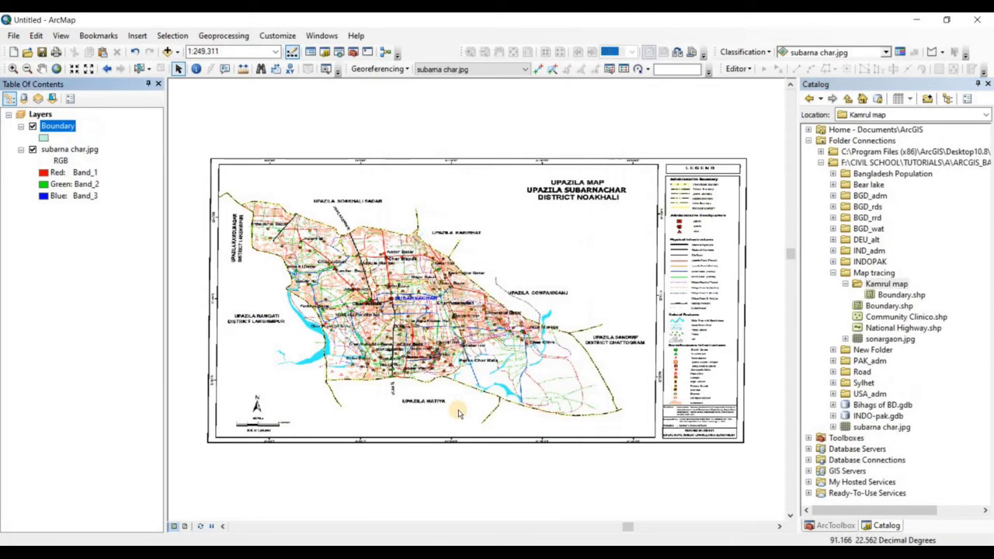
# Start a new point shapefile named Rural Market in the same folder as the new Boundary shapefile.
pyautogui.rightClick(881, 286)
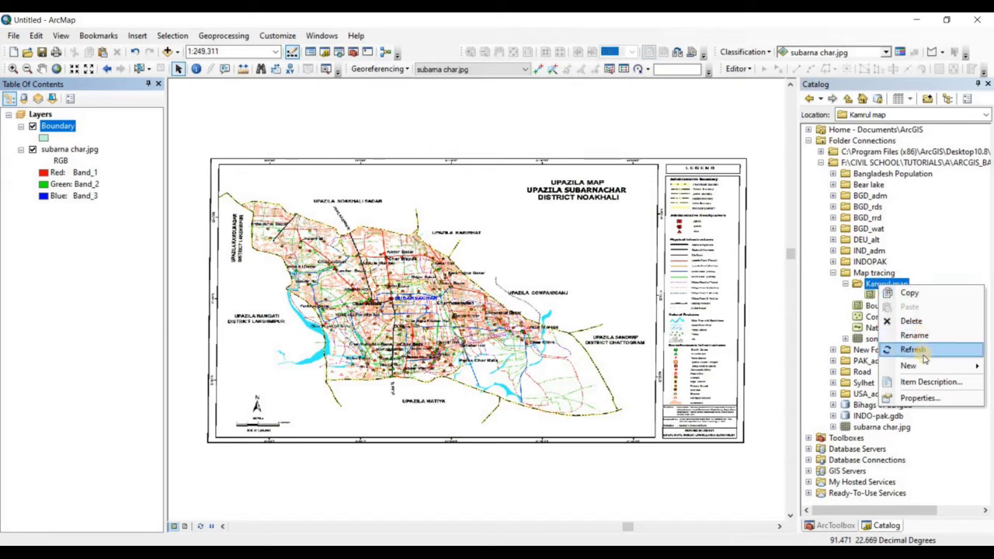
pyautogui.moveTo(922, 365)
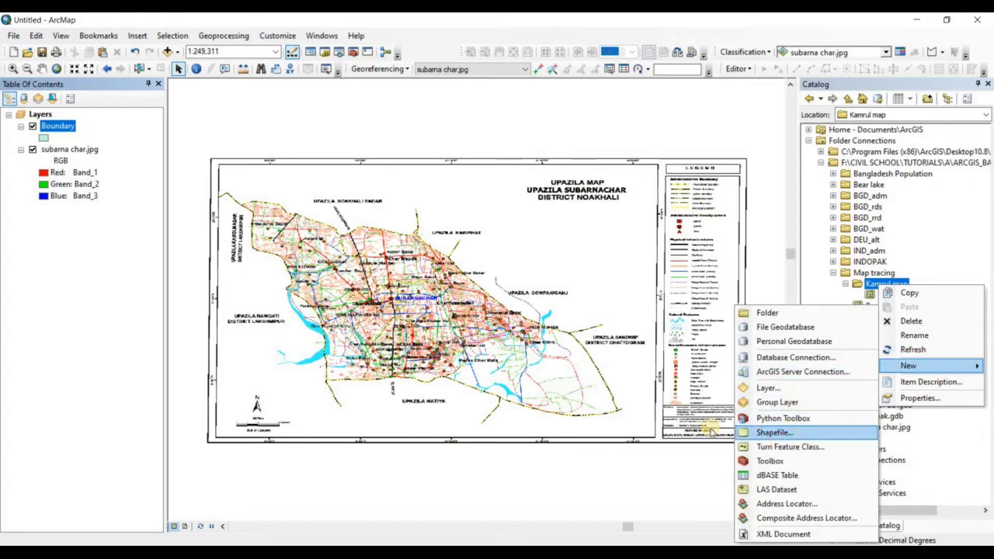
pyautogui.click(769, 429)
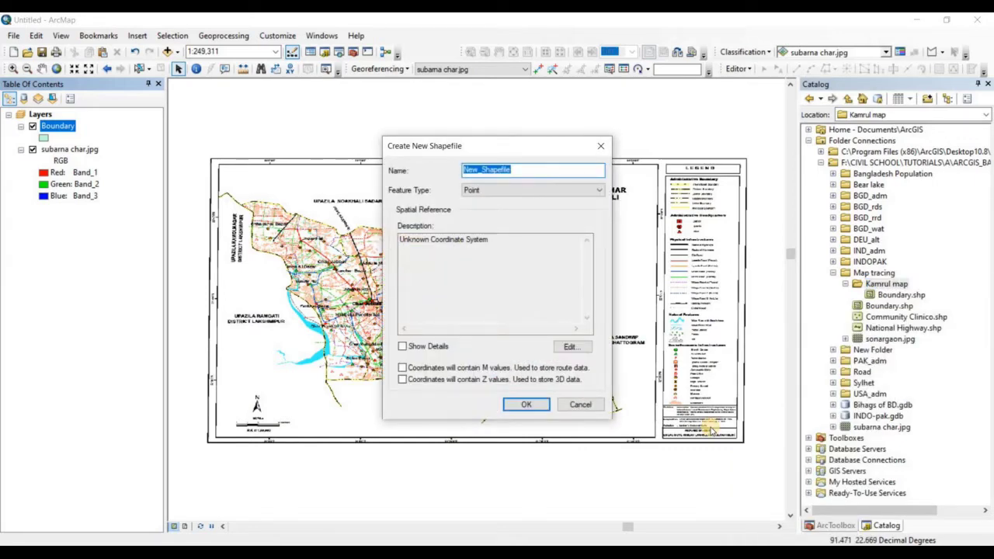
pyautogui.moveTo(523, 169); pyautogui.dragTo(438, 161)
pyautogui.write('Rural Market')
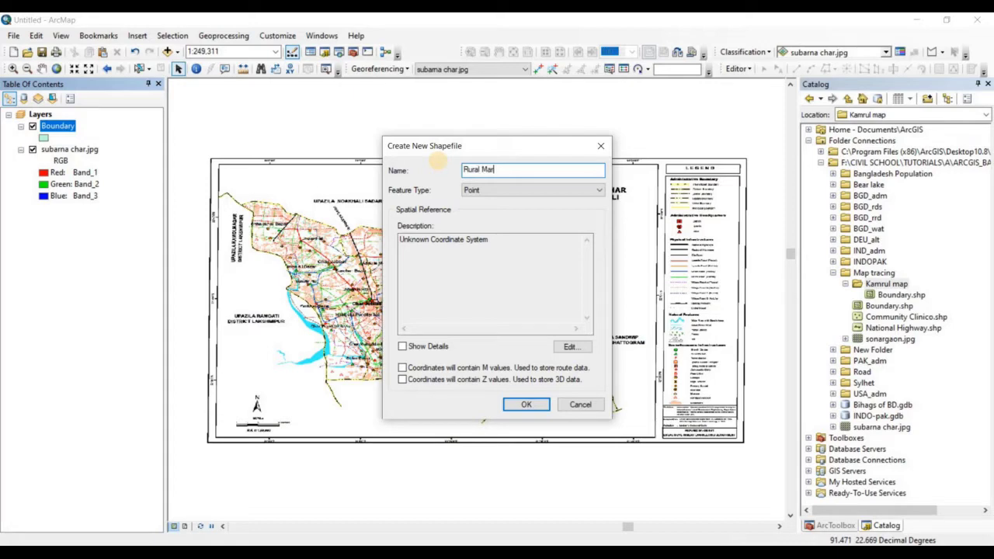
# Assign the WGS 1984 geographic coordinate system to the Rural Market shapefile and create it.
pyautogui.click(571, 347)
pyautogui.click(372, 195)
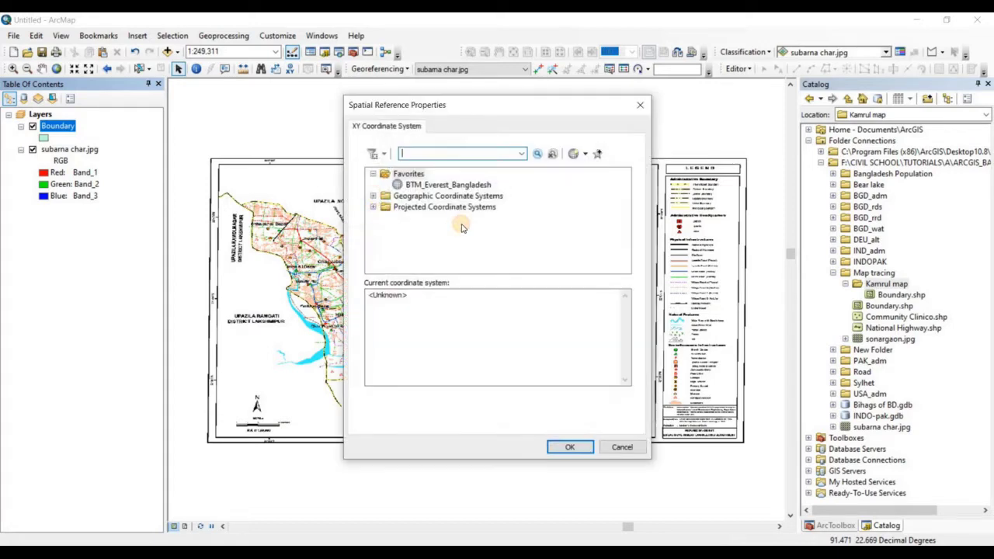
pyautogui.scroll(-3, 461, 225)
pyautogui.click(385, 251)
pyautogui.scroll(-3, 434, 217)
pyautogui.click(435, 185)
pyautogui.click(572, 445)
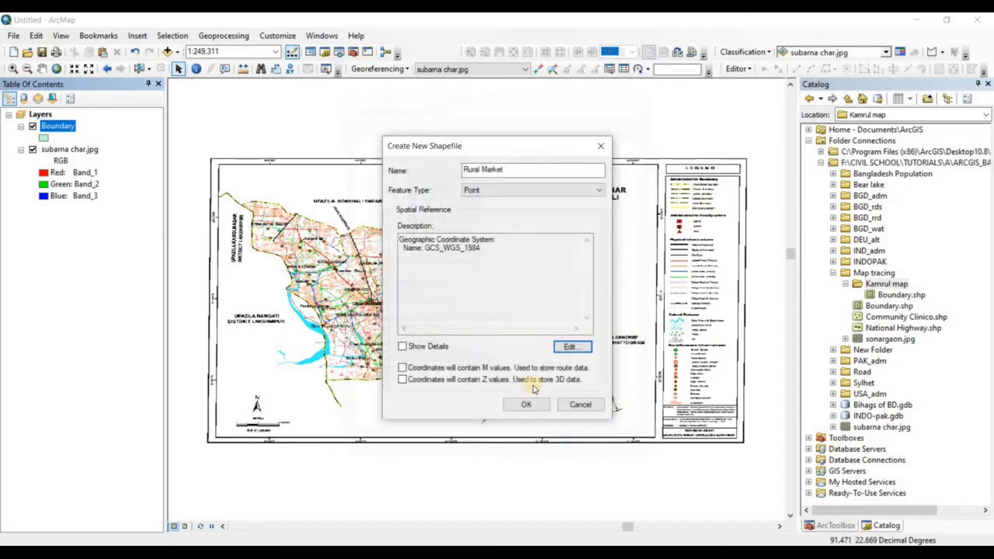
pyautogui.click(528, 405)
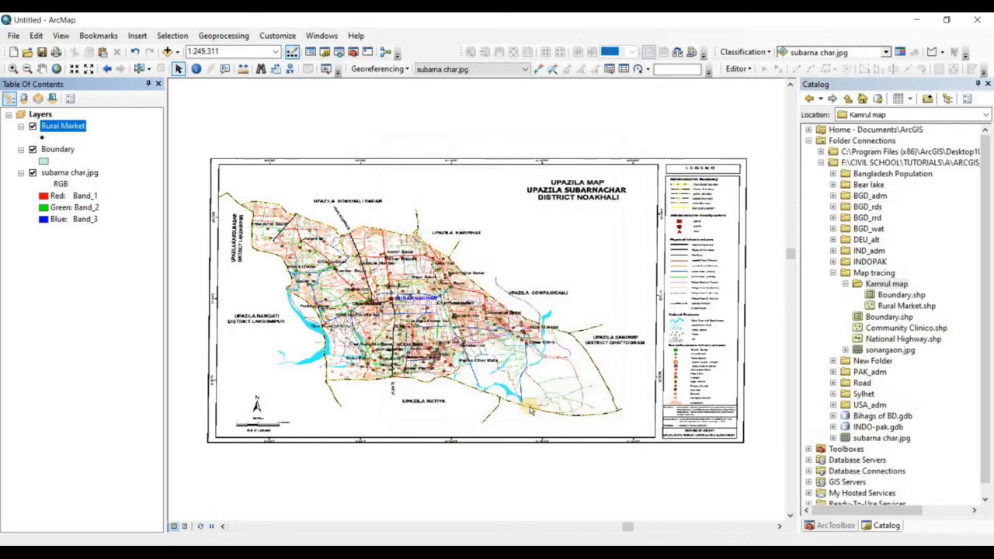
# Start a new shapefile named Regional Highway with feature type Polyline in the same folder as Rural Market.
pyautogui.rightClick(888, 284)
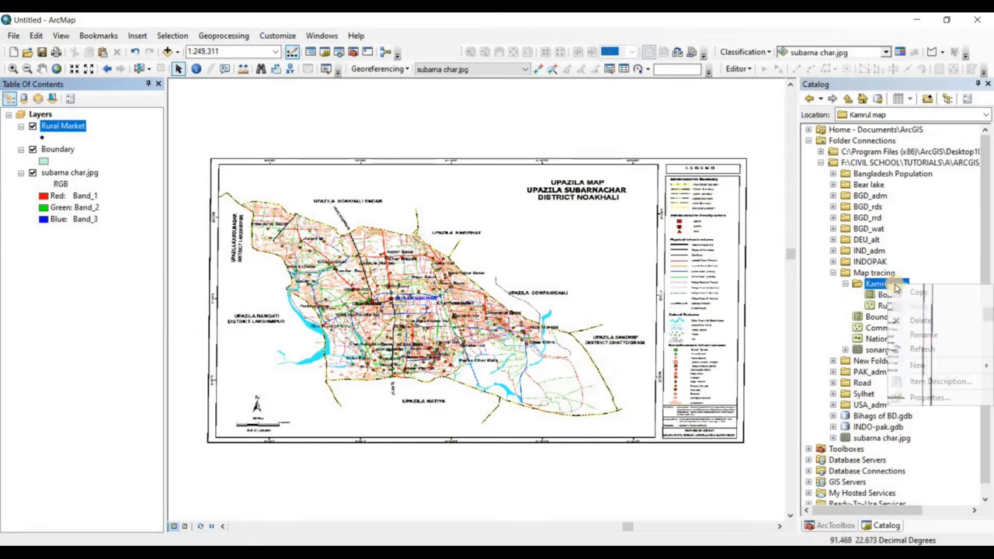
pyautogui.moveTo(916, 365)
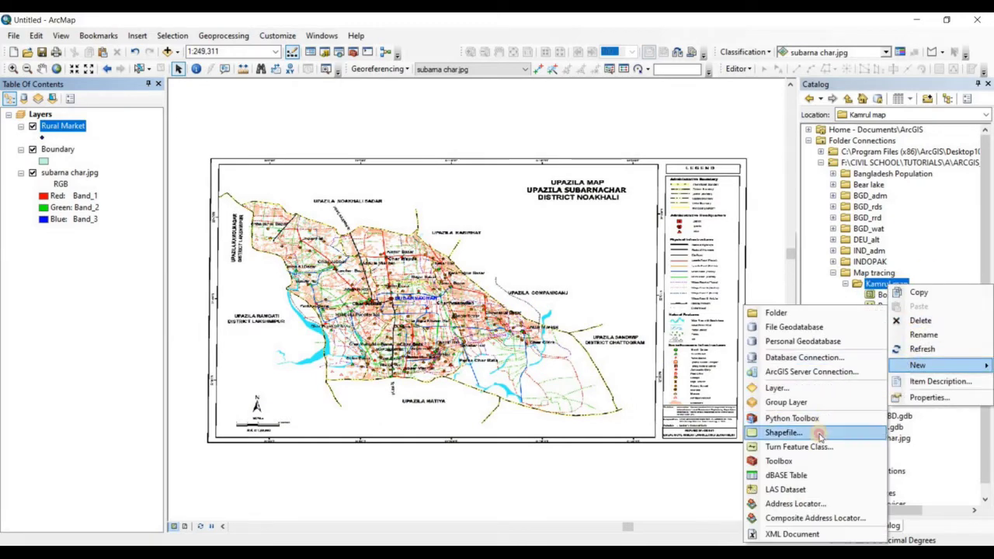
pyautogui.click(815, 433)
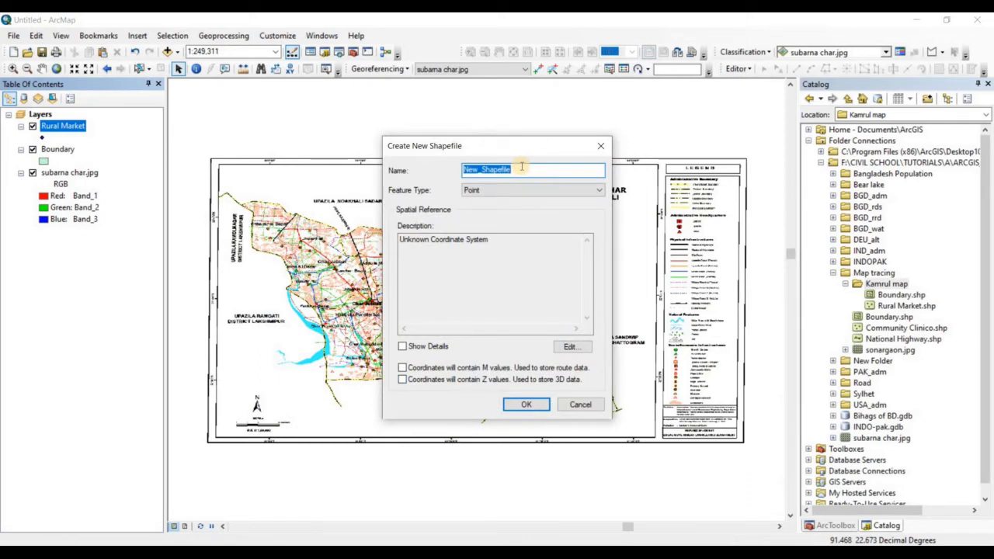
pyautogui.moveTo(511, 169); pyautogui.dragTo(455, 170)
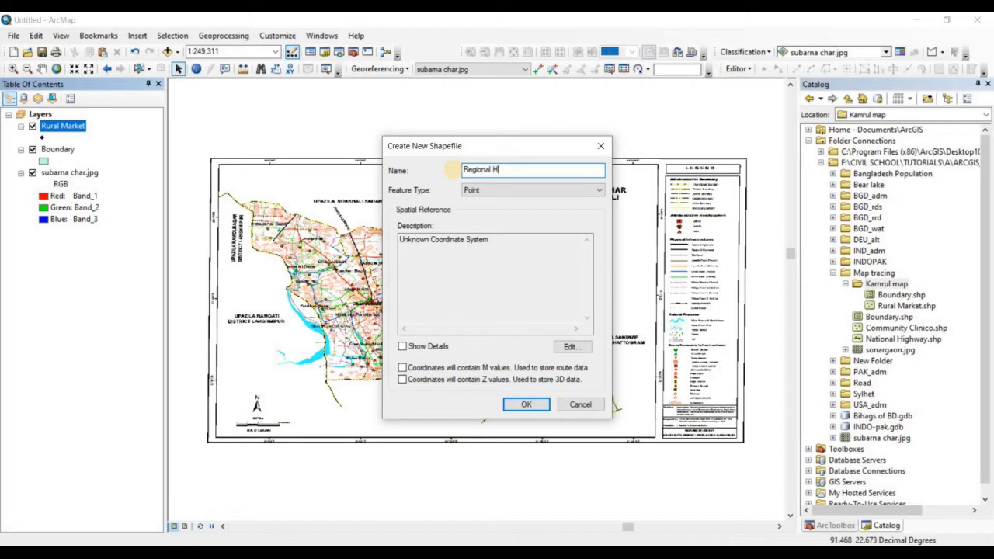
pyautogui.click(510, 197)
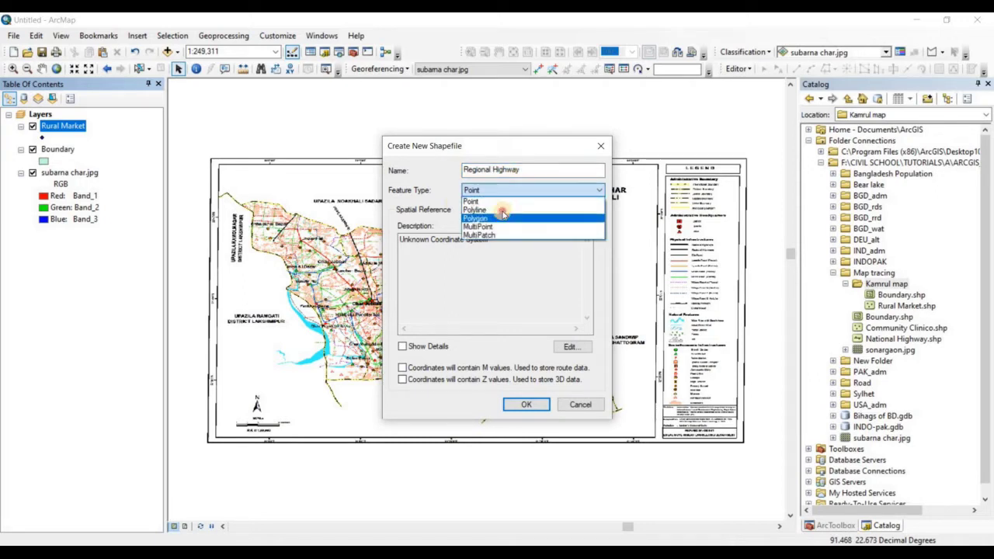
pyautogui.click(497, 210)
# Assign the WGS 1984 geographic coordinate system to the Regional Highway shapefile and create it.
pyautogui.click(569, 346)
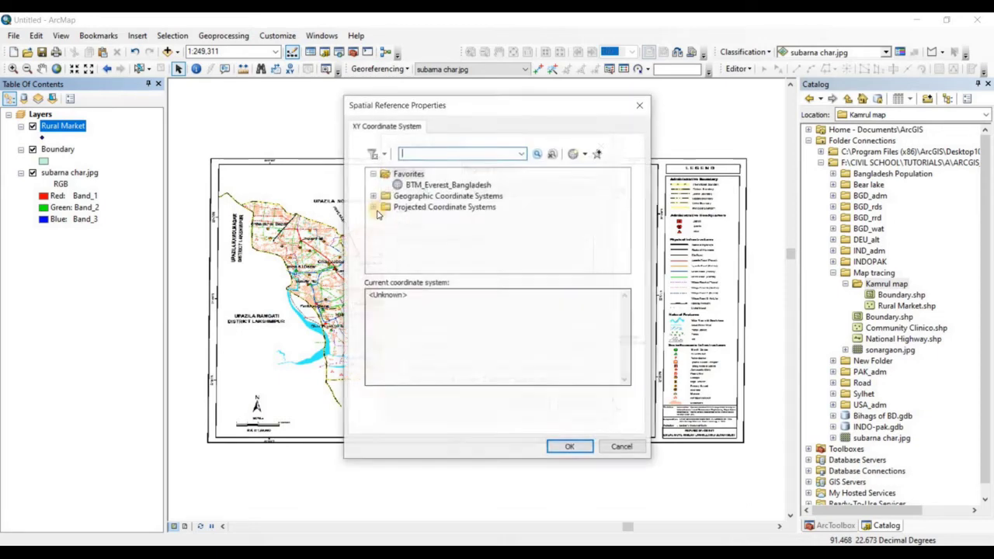
pyautogui.doubleClick(457, 196)
pyautogui.scroll(-4, 455, 222)
pyautogui.click(385, 252)
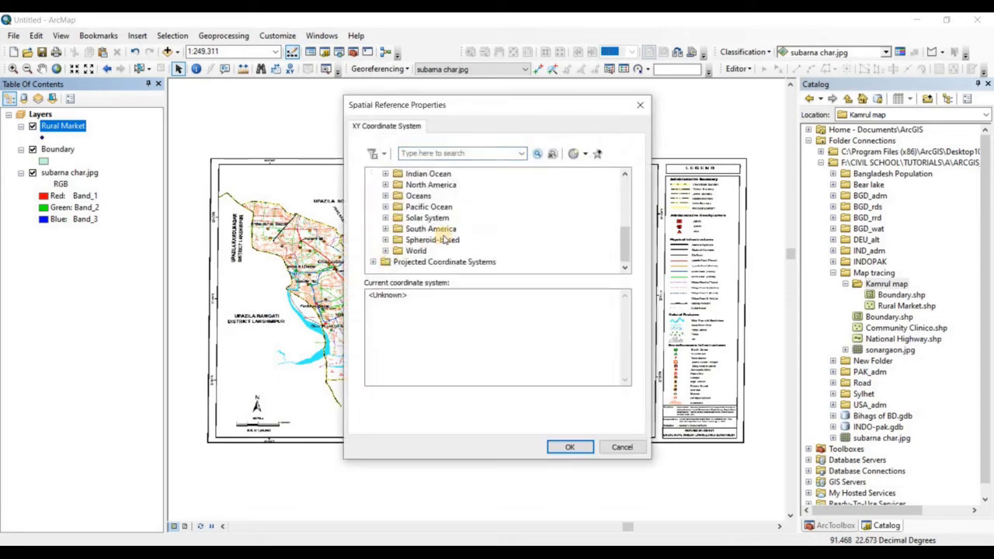
pyautogui.scroll(-1, 443, 236)
pyautogui.scroll(-5, 445, 241)
pyautogui.click(434, 185)
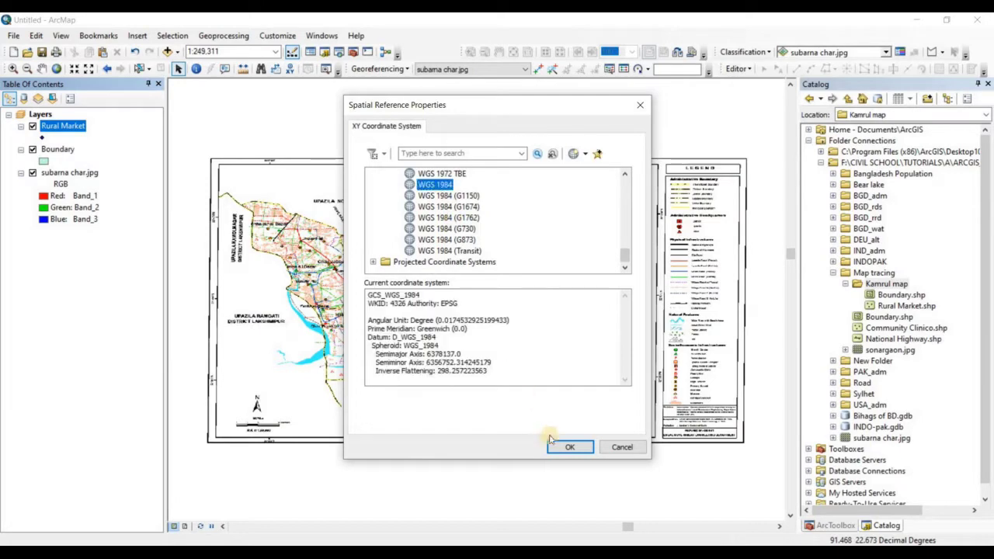
pyautogui.click(569, 446)
pyautogui.click(525, 403)
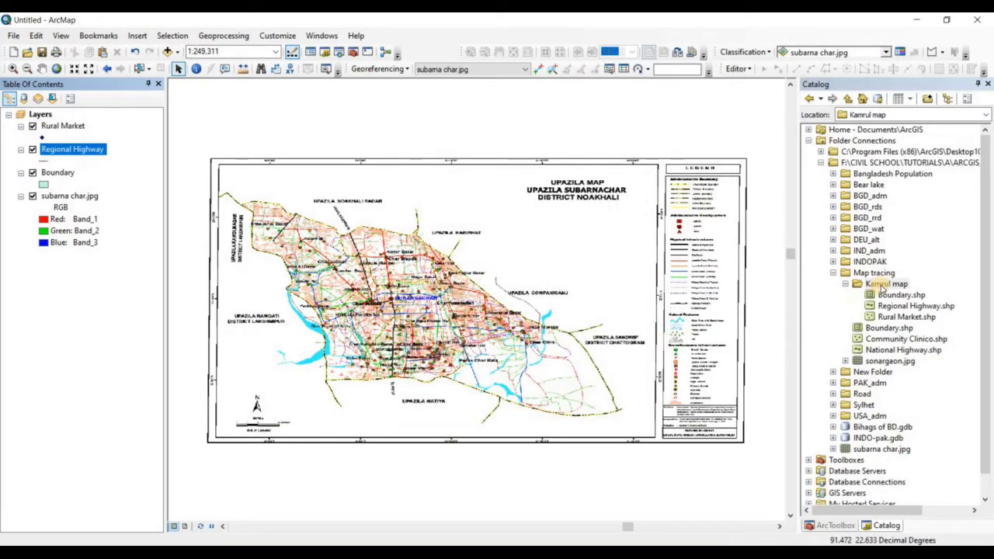
# Start a new shapefile named Upozila Road with feature type Polyline in the same folder as Regional Highway.
pyautogui.rightClick(881, 288)
pyautogui.moveTo(910, 365)
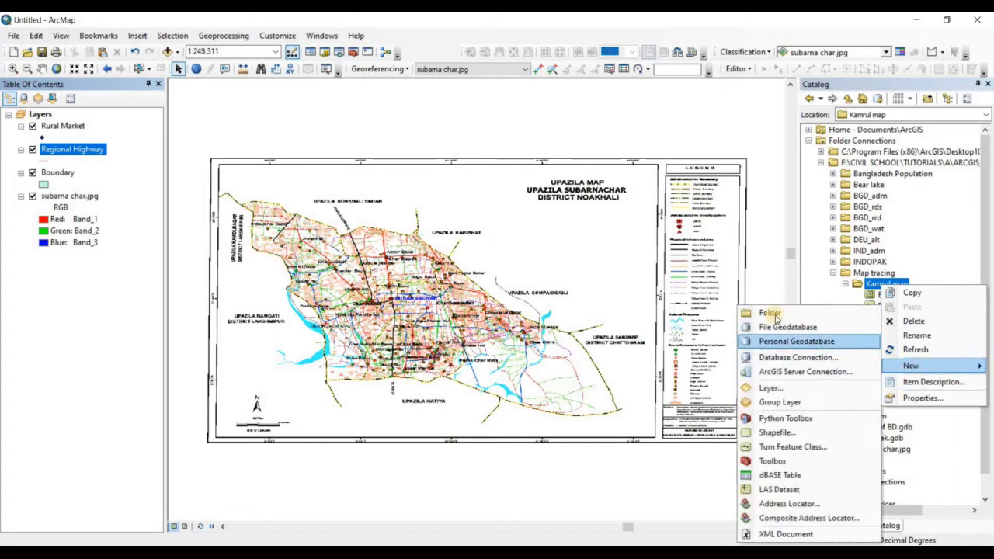
pyautogui.click(776, 432)
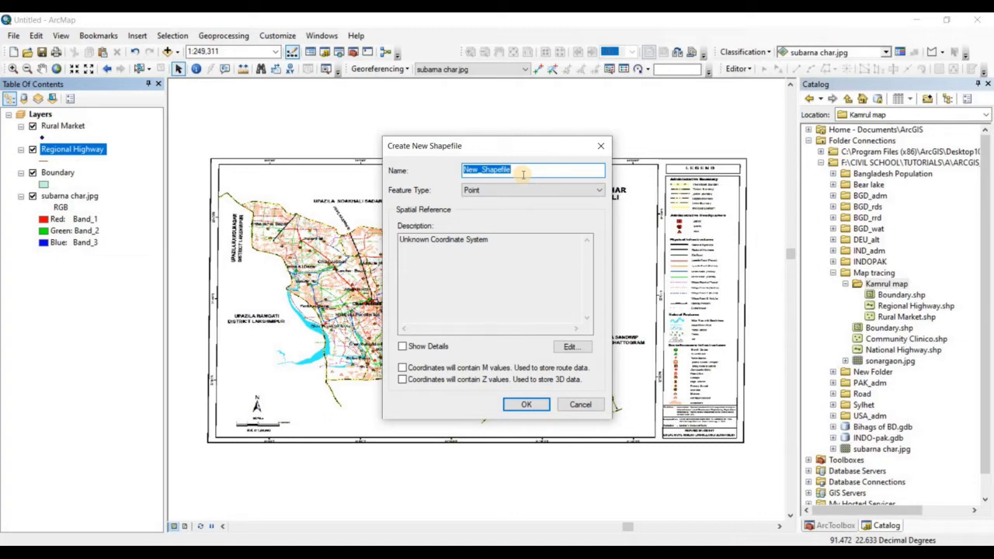
pyautogui.write('Upozila Road')
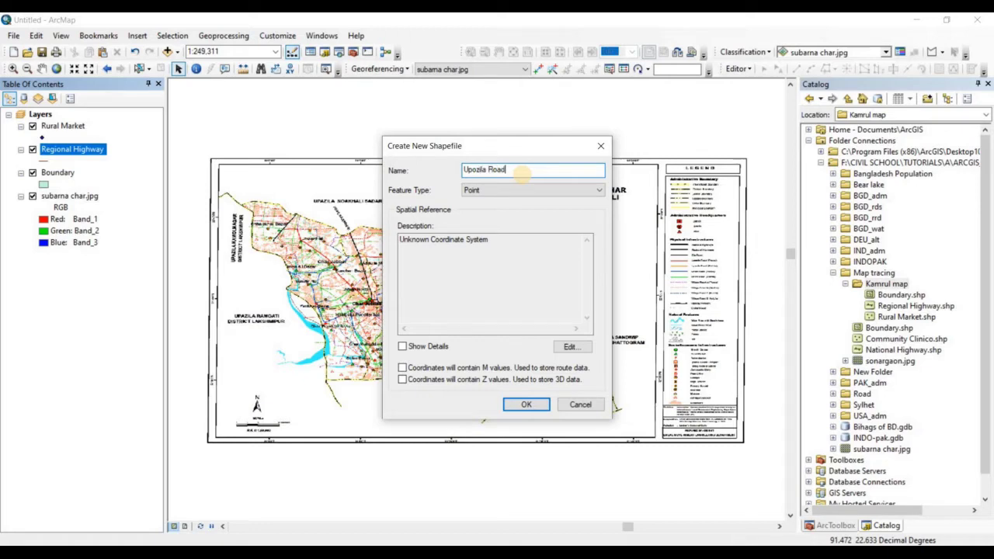
pyautogui.click(522, 198)
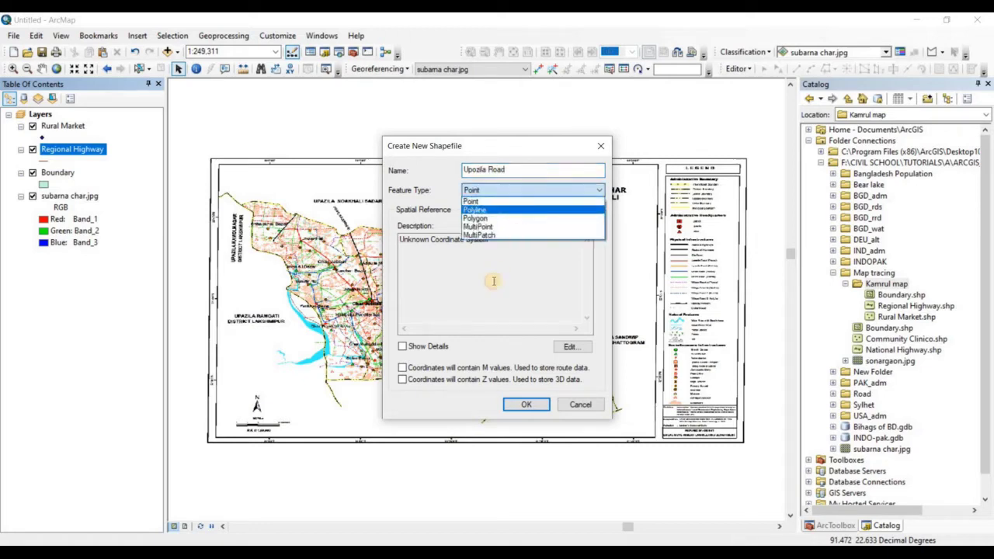
pyautogui.click(520, 208)
# Assign the WGS 1984 geographic coordinate system to the Upozila Road shapefile and create it.
pyautogui.click(570, 346)
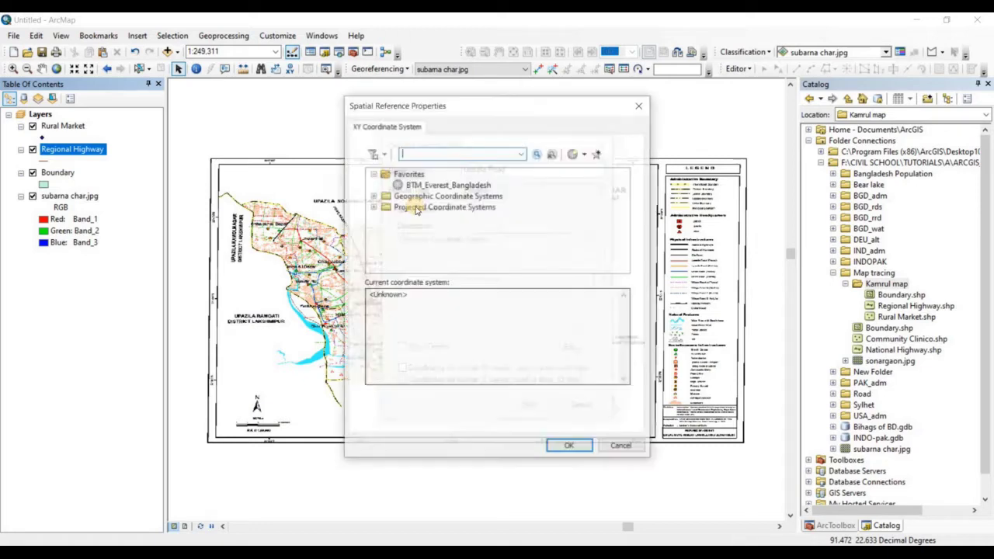
pyautogui.click(376, 193)
pyautogui.scroll(-3, 387, 253)
pyautogui.click(382, 249)
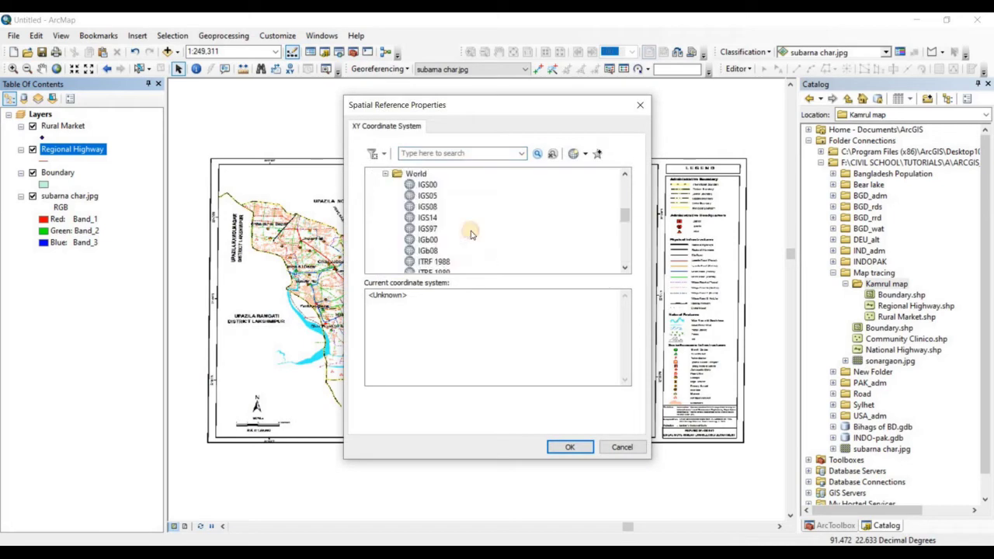
pyautogui.scroll(-5, 471, 230)
pyautogui.click(453, 187)
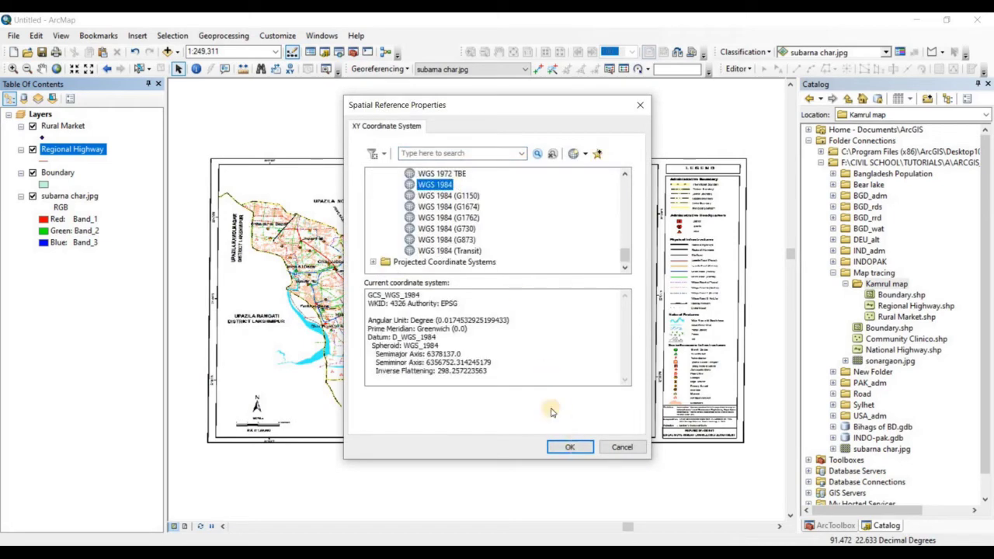
pyautogui.click(569, 447)
pyautogui.click(527, 406)
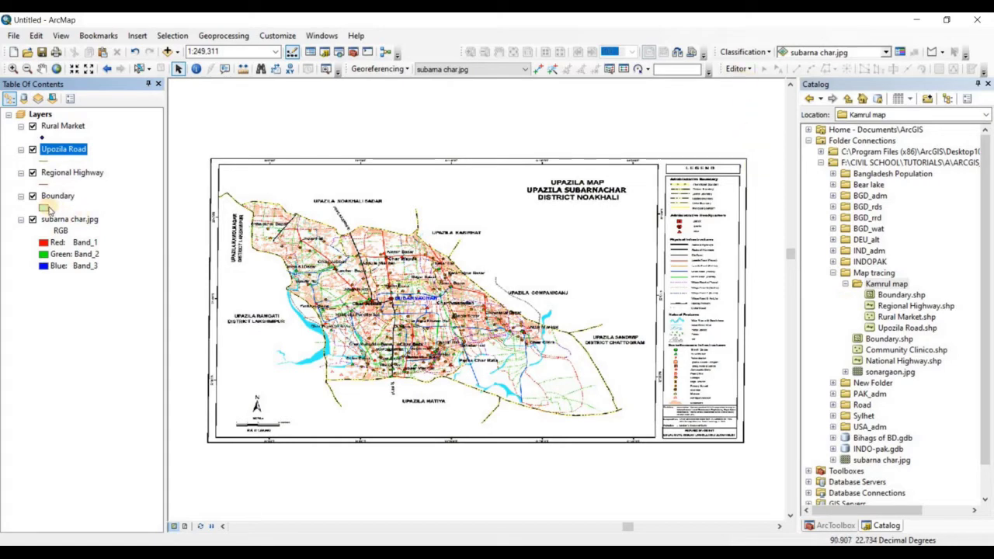
# Style the Boundary layer with a Hollow fill and a black outline of width 2.
pyautogui.click(43, 208)
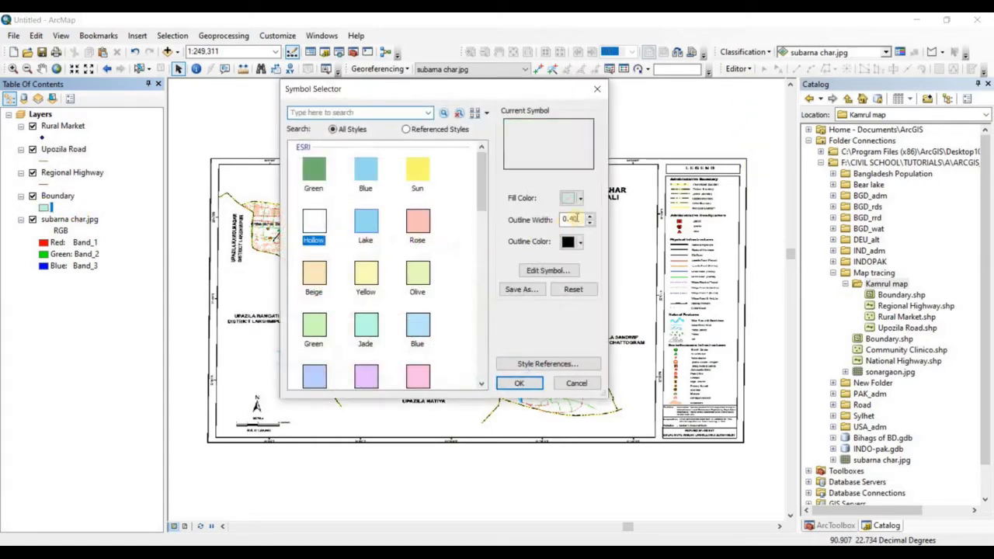
pyautogui.click(590, 217)
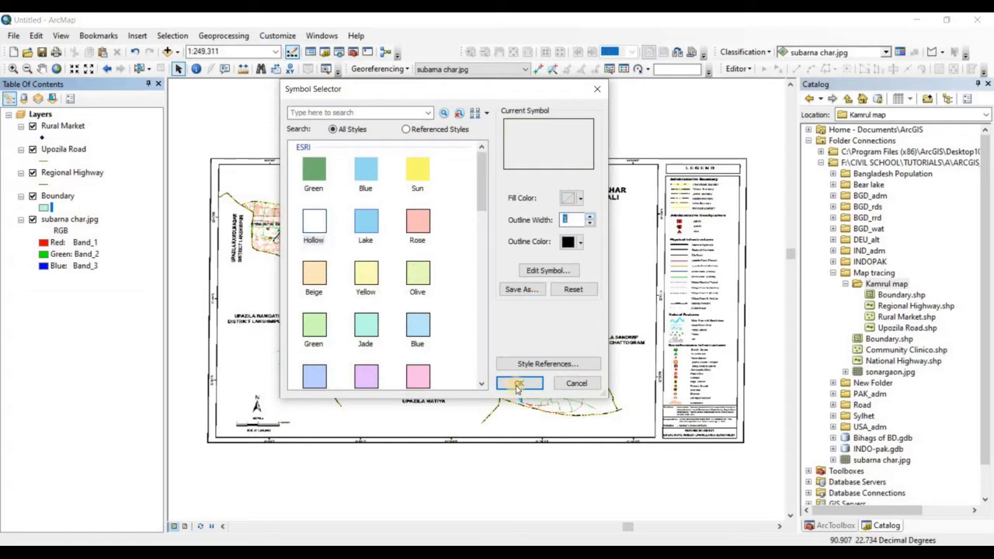
pyautogui.click(590, 219)
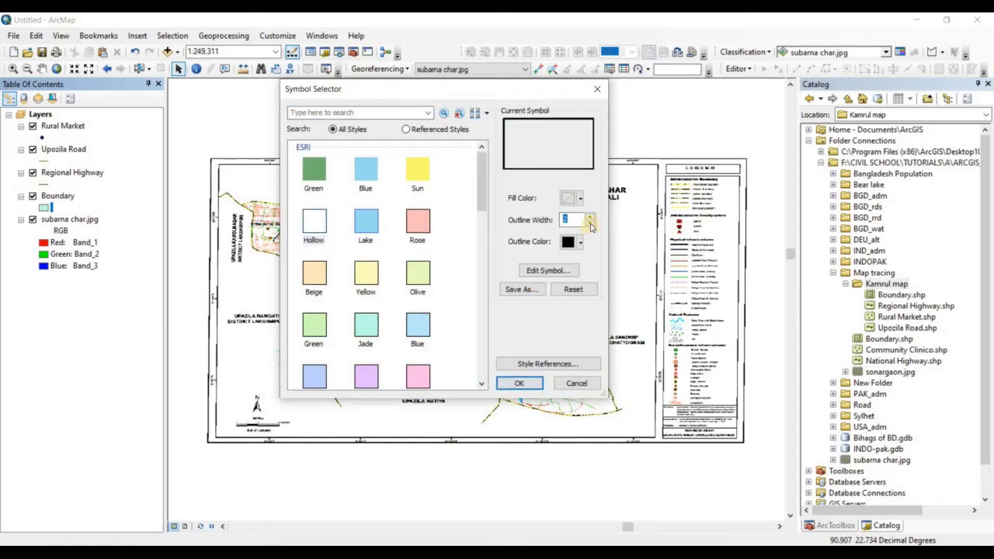
pyautogui.click(519, 383)
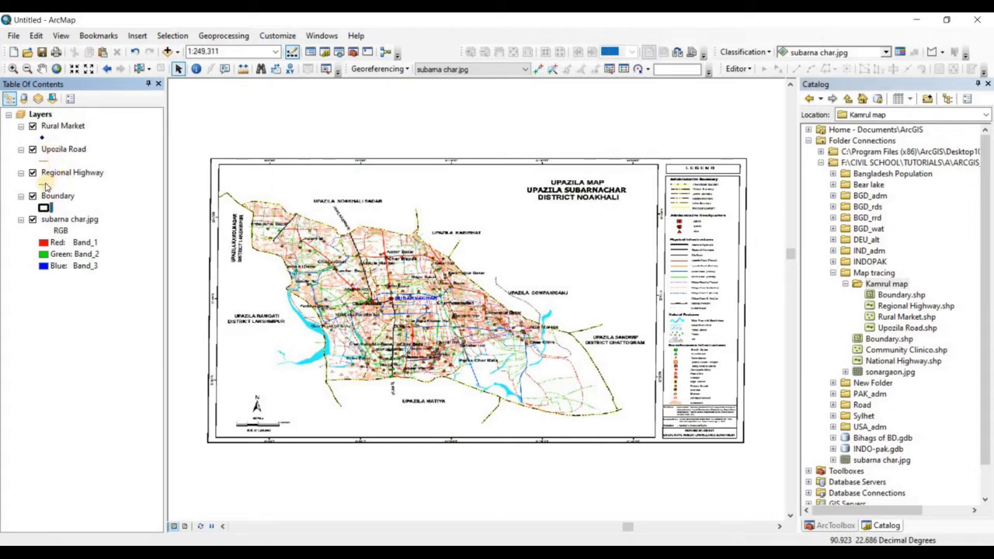
# Symbolize the Regional Highway layer with the Highway Ramp line style recoloured black.
pyautogui.click(49, 184)
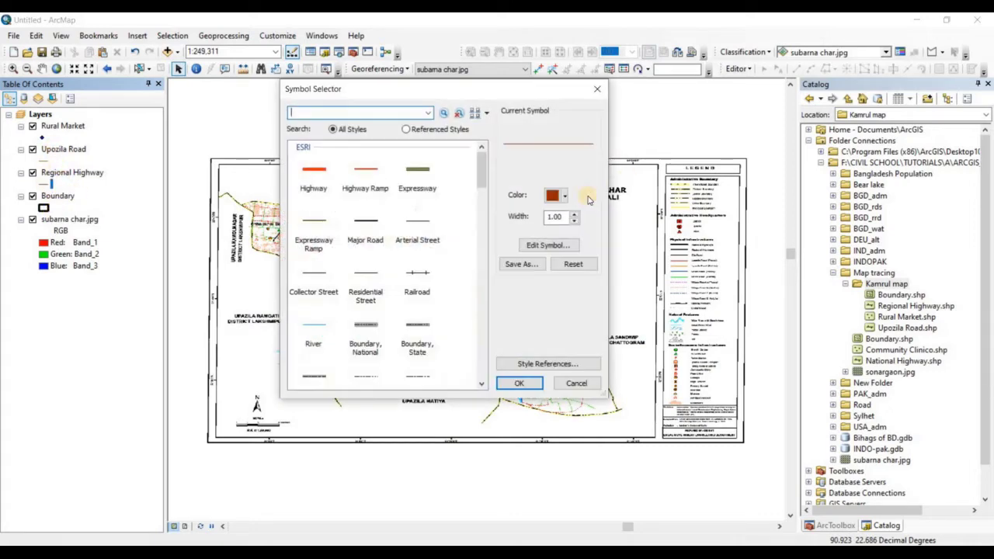
pyautogui.click(374, 172)
pyautogui.click(563, 195)
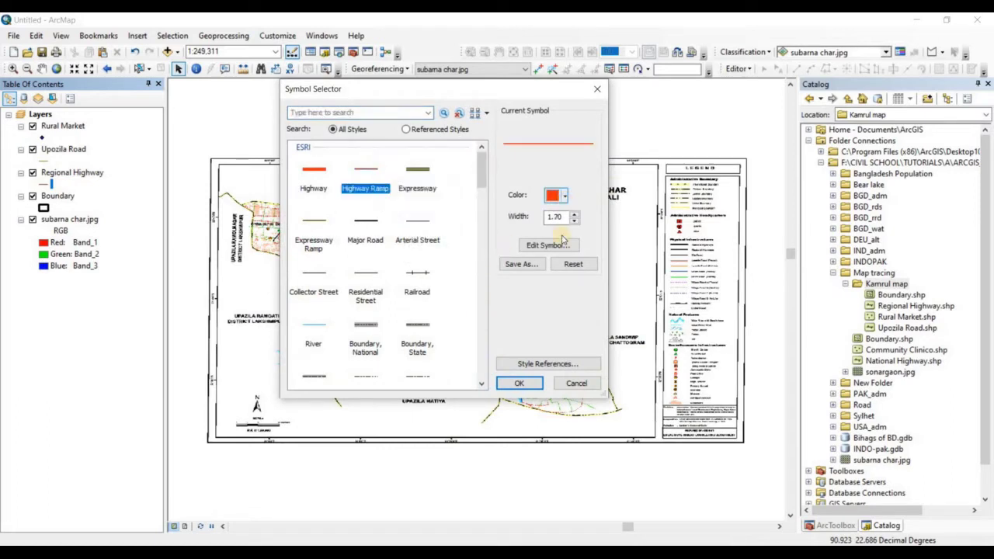
pyautogui.click(551, 335)
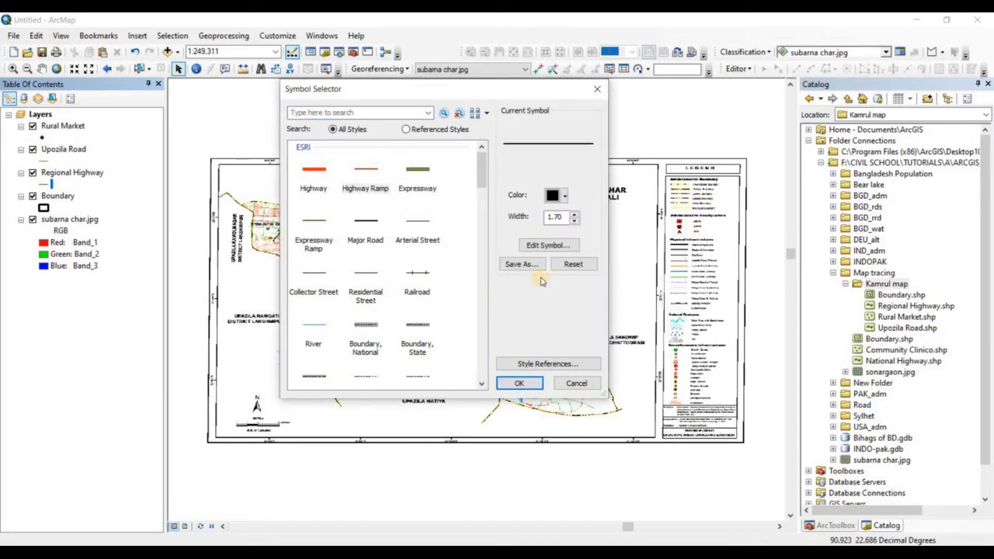
pyautogui.click(536, 384)
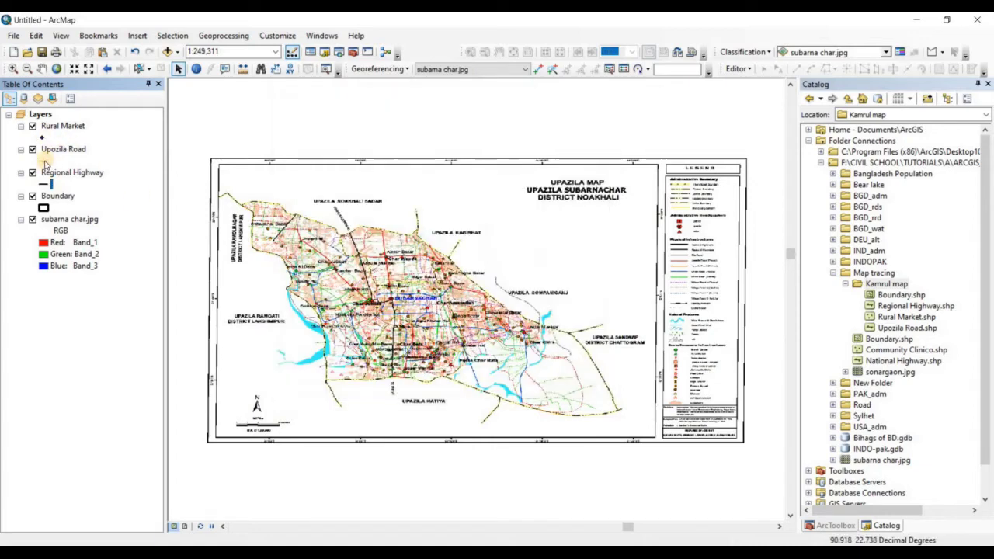
# Symbolize the Upozila Road layer with the Major Road line style recoloured red.
pyautogui.click(46, 184)
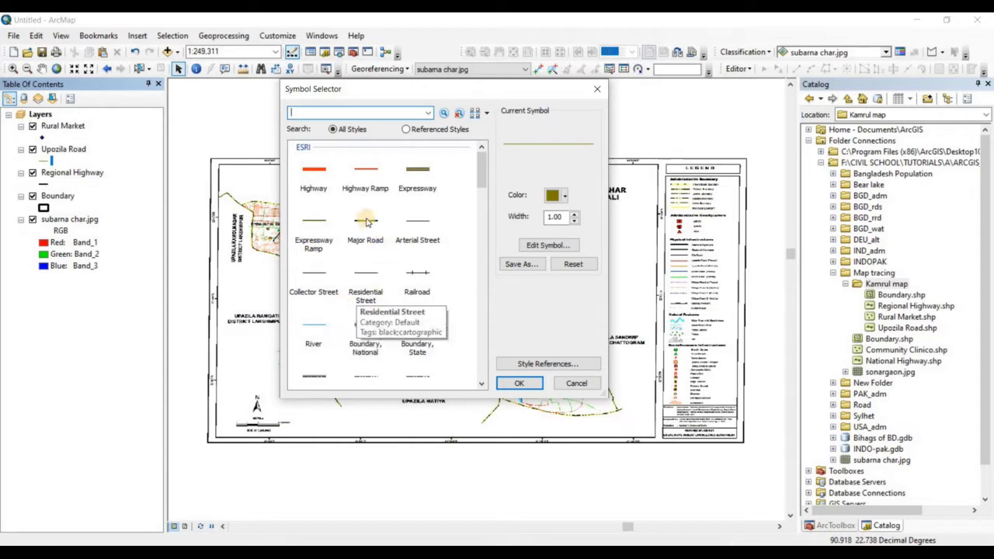
pyautogui.click(374, 242)
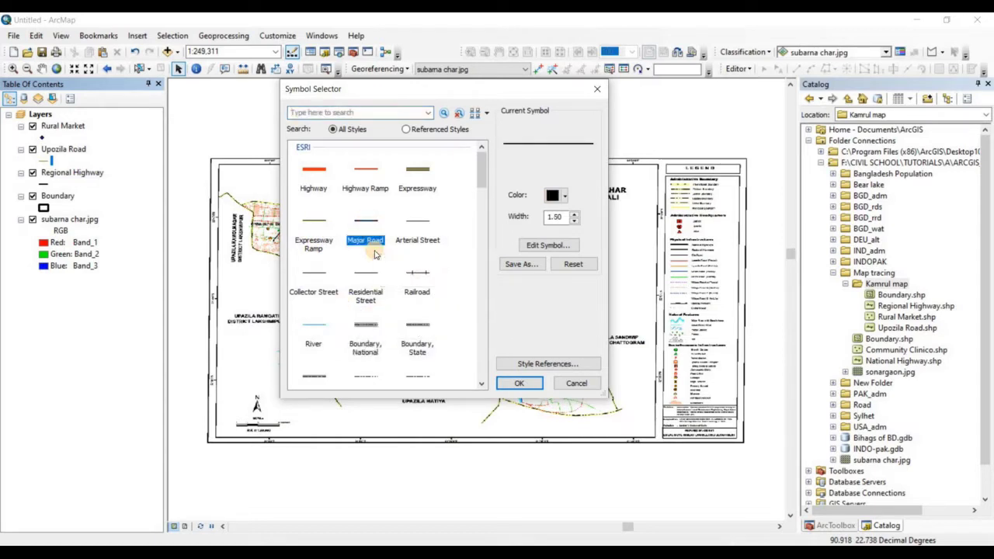
pyautogui.click(566, 197)
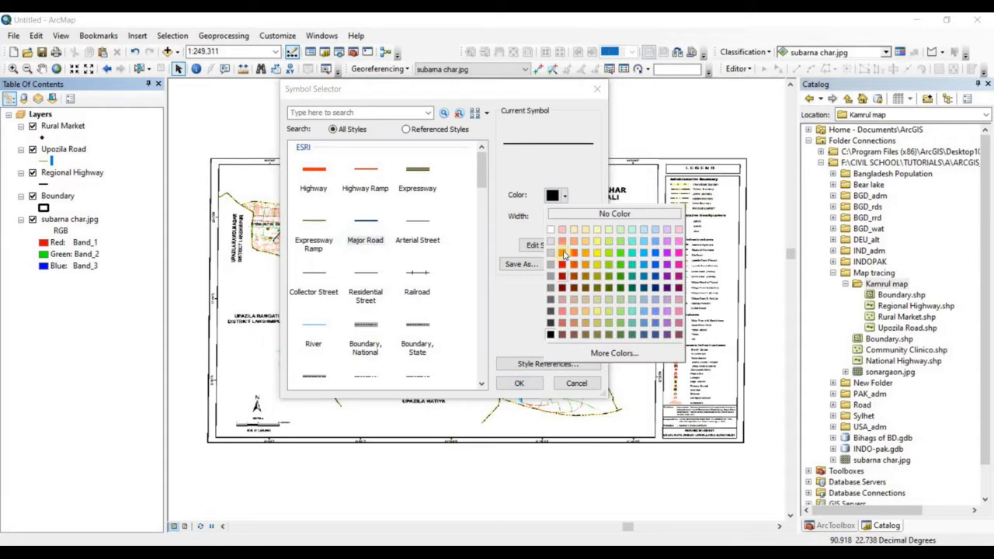
pyautogui.click(563, 292)
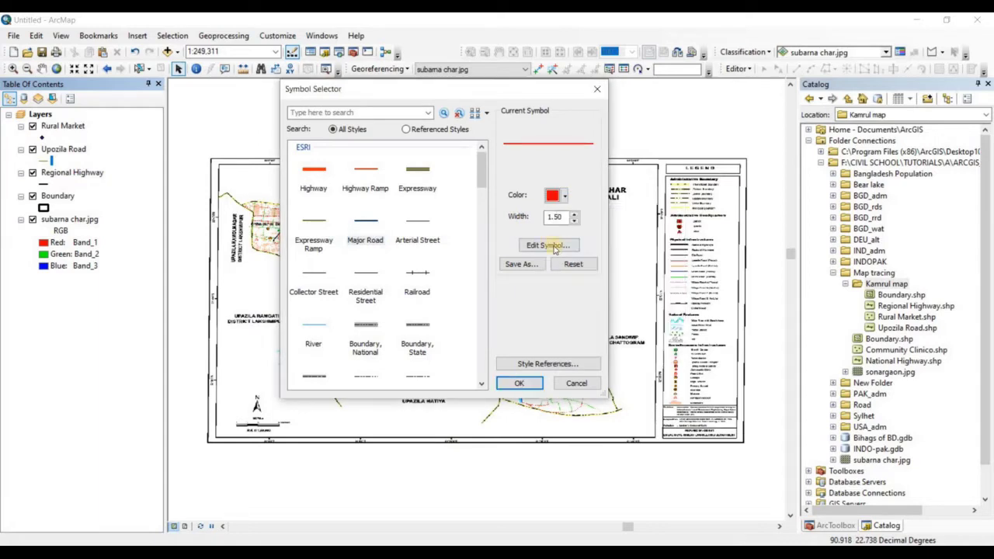
pyautogui.click(537, 383)
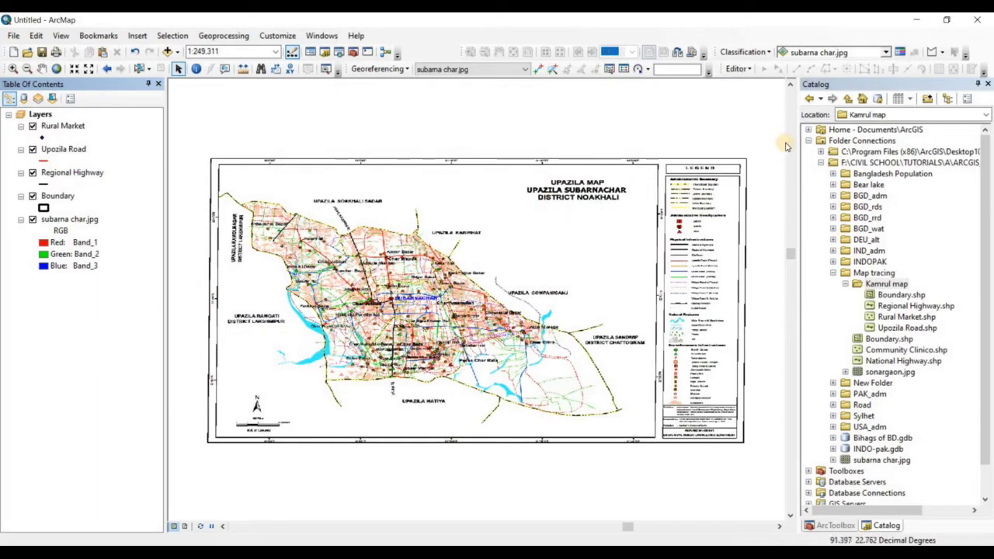
# Start an edit session and choose the Boundary polygon template in the Create Features window.
pyautogui.click(737, 69)
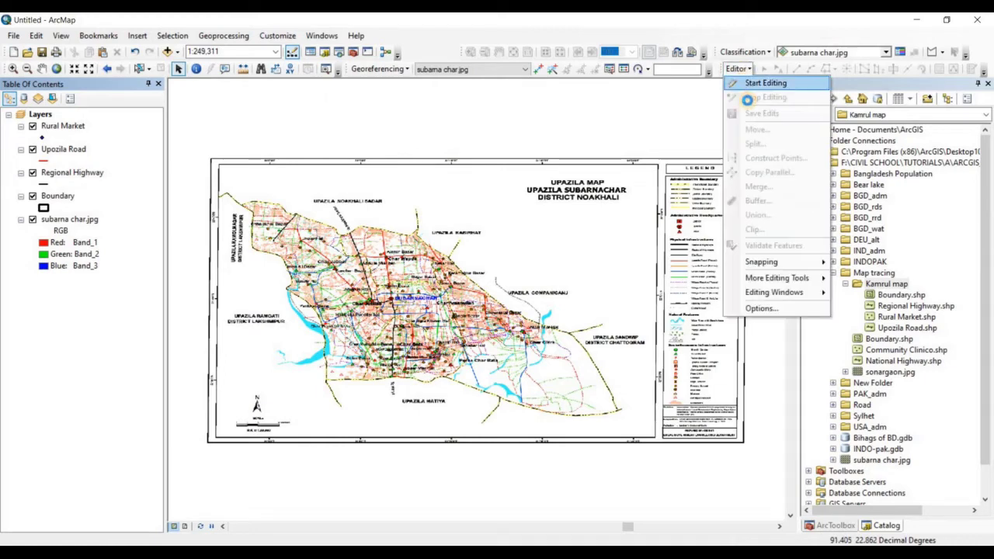
pyautogui.click(749, 83)
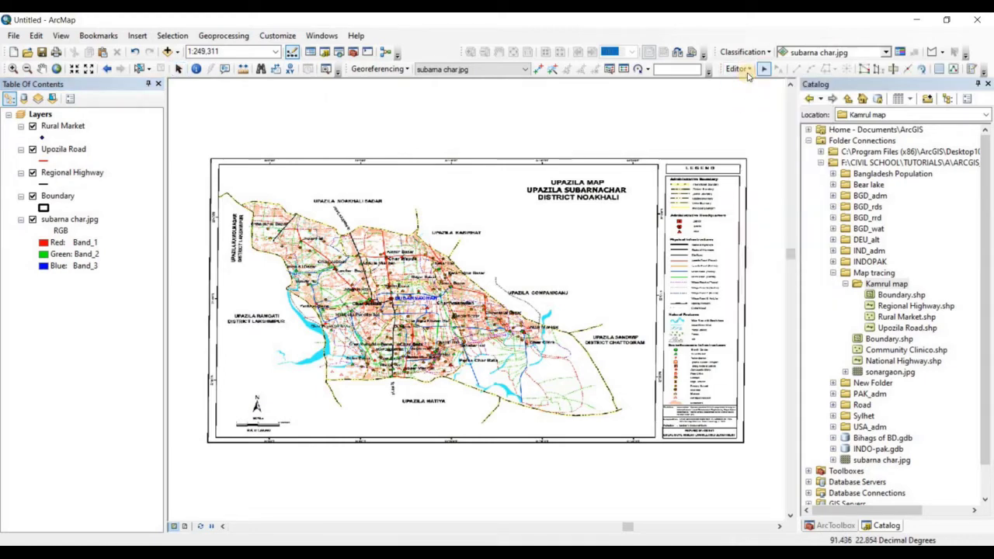
pyautogui.click(737, 69)
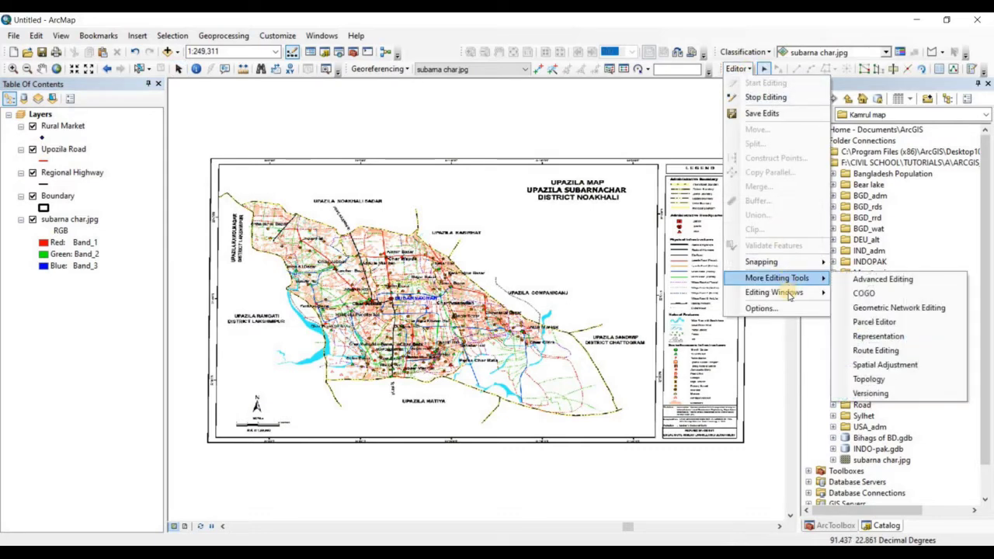
pyautogui.moveTo(787, 298)
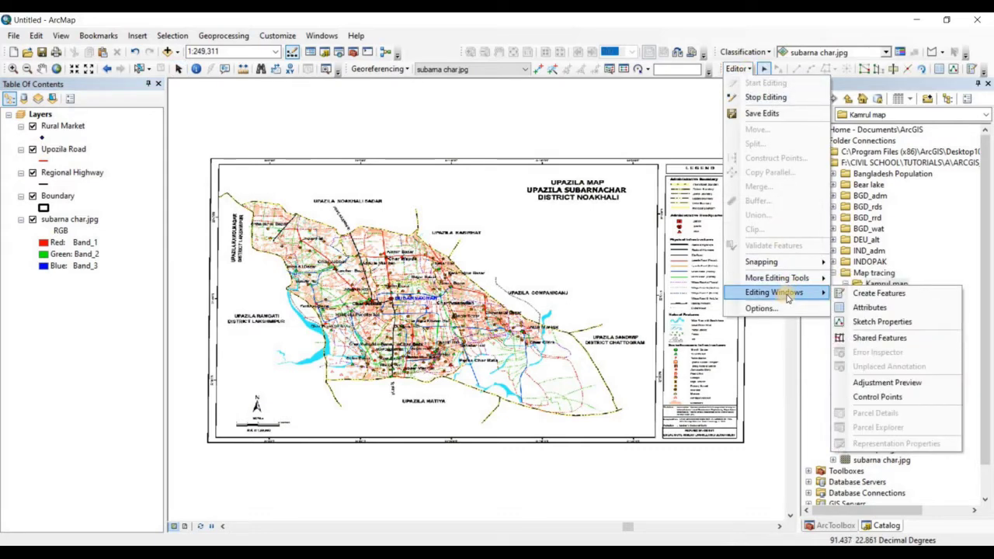
pyautogui.click(869, 294)
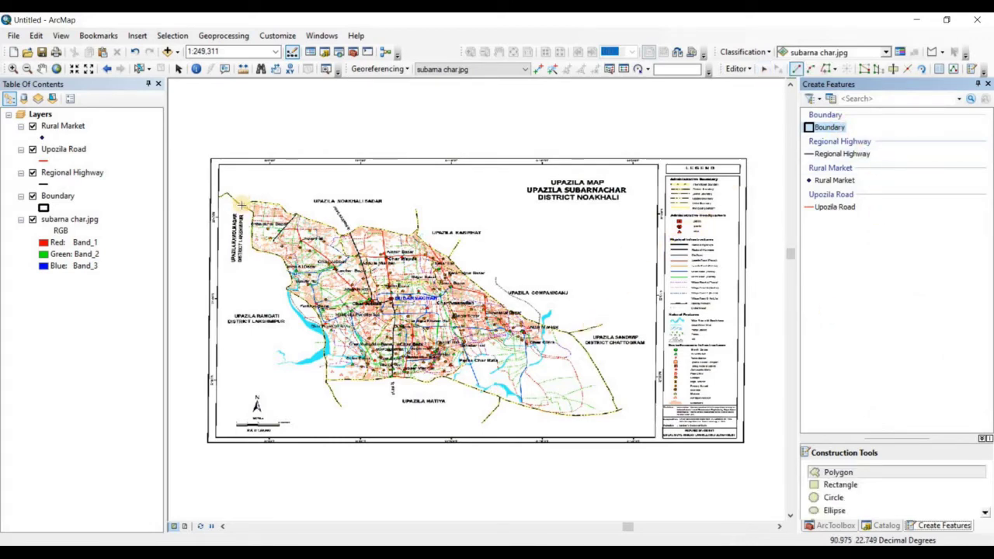
# Begin the Boundary polygon at the upazila's northwestern border junction and trace the northern border above Chhaiakhali Bazar.
pyautogui.scroll(2, 242, 203)
pyautogui.scroll(4, 239, 202)
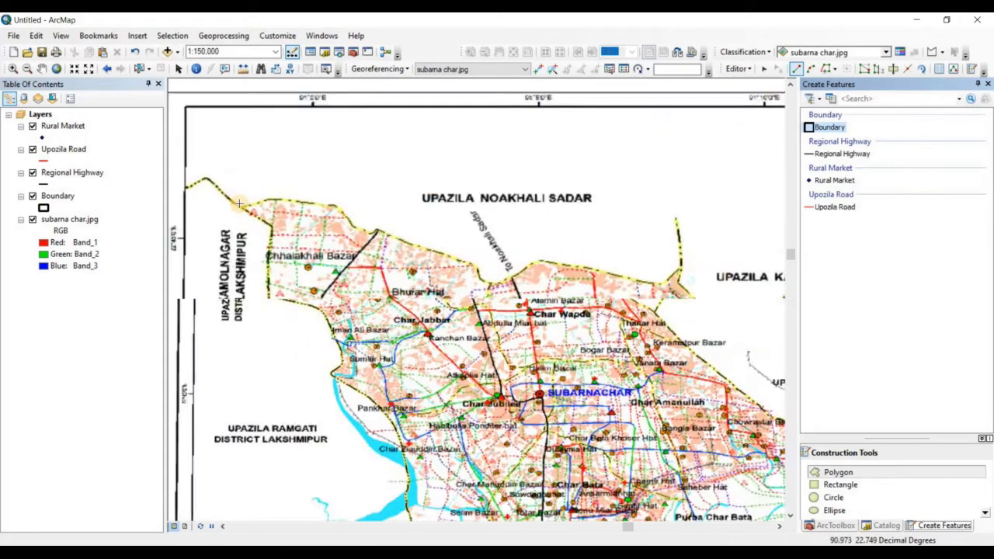
pyautogui.scroll(3, 255, 196)
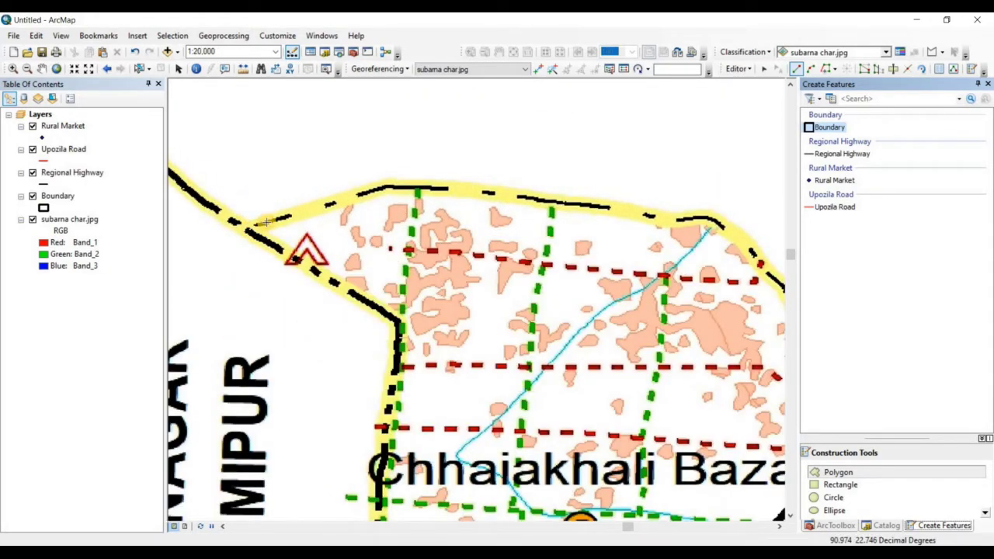
pyautogui.click(265, 223)
pyautogui.click(288, 218)
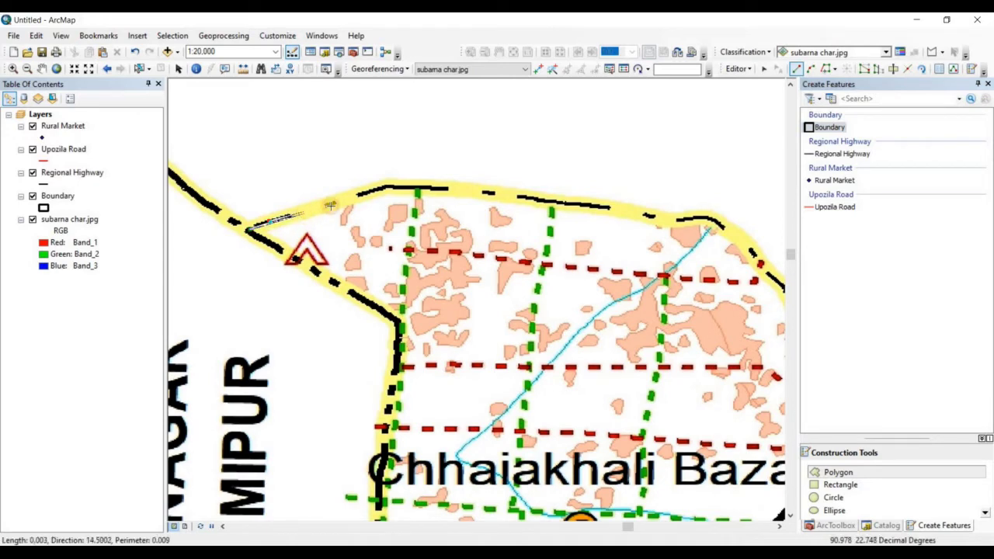
pyautogui.click(307, 212)
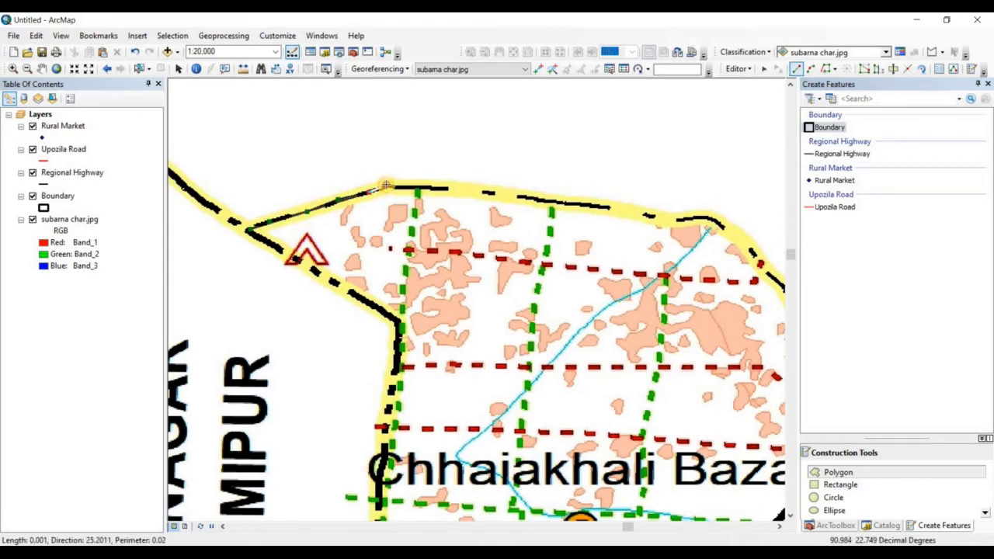
pyautogui.click(385, 185)
pyautogui.click(421, 186)
pyautogui.click(472, 188)
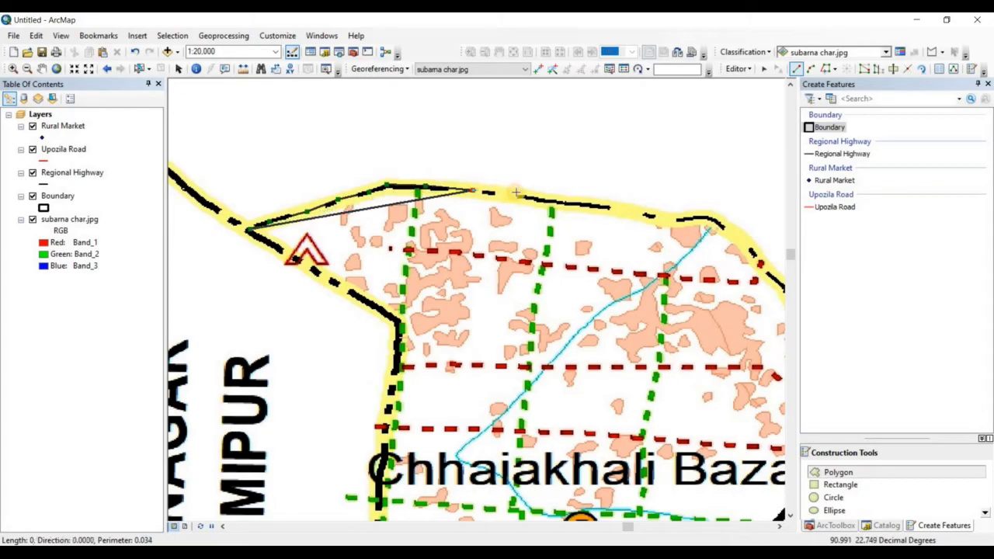
pyautogui.click(517, 193)
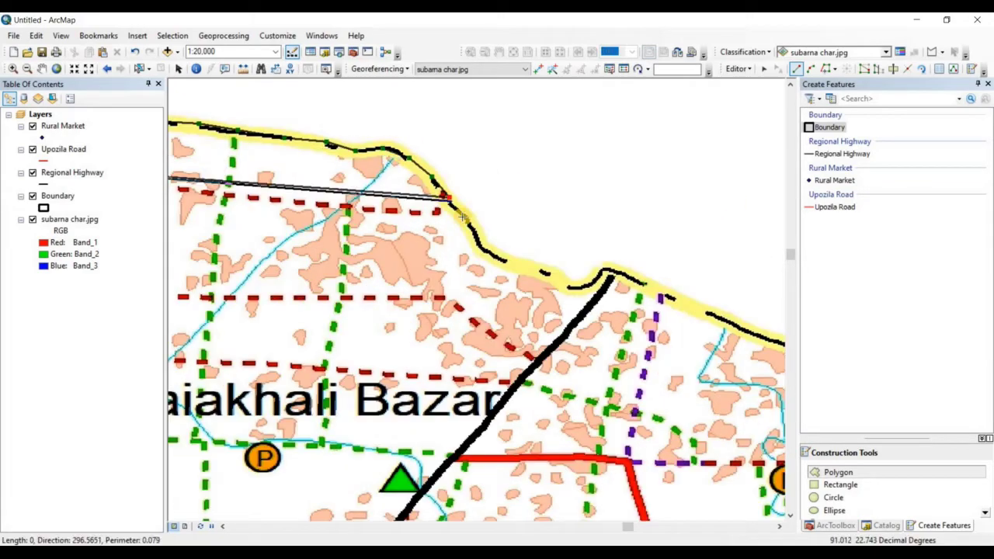
# Continue the Boundary polygon along the northern border from the black highway's end past Bhuiar Hat.
pyautogui.click(611, 273)
pyautogui.moveTo(610, 273); pyautogui.dragTo(353, 172)
pyautogui.click(572, 243)
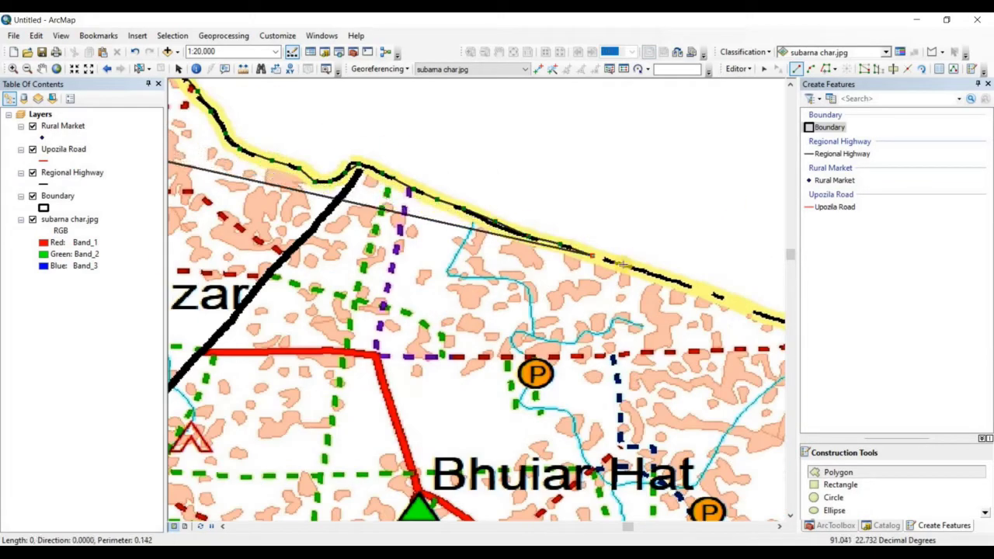
pyautogui.moveTo(572, 243); pyautogui.dragTo(277, 104)
pyautogui.click(501, 186)
pyautogui.click(634, 282)
# Trace the Boundary polygon around the northern border's curve beyond the highway leading to Noakhali Sadar.
pyautogui.scroll(-2, 634, 278)
pyautogui.scroll(2, 634, 278)
pyautogui.click(597, 222)
pyautogui.moveTo(597, 222); pyautogui.dragTo(238, 289)
pyautogui.click(710, 155)
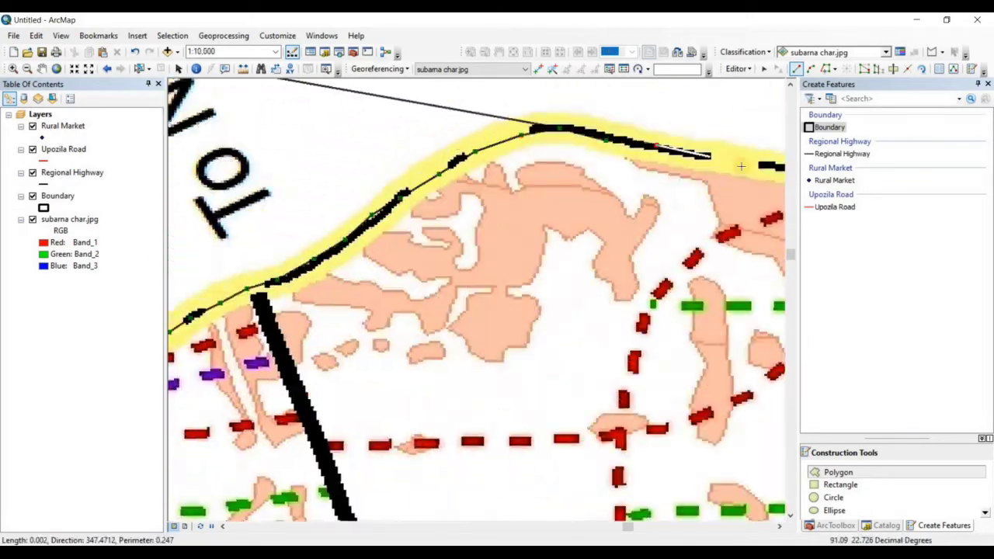
pyautogui.click(670, 213)
# Extend the Boundary polygon around the northeastern border bend towards the southeast-running edge.
pyautogui.moveTo(740, 163)
pyautogui.mouseDown()
pyautogui.moveTo(351, 166)
pyautogui.moveTo(351, 116)
pyautogui.mouseUp()
pyautogui.click(504, 225)
pyautogui.click(558, 233)
pyautogui.scroll(-2, 419, 239)
pyautogui.scroll(2, 509, 298)
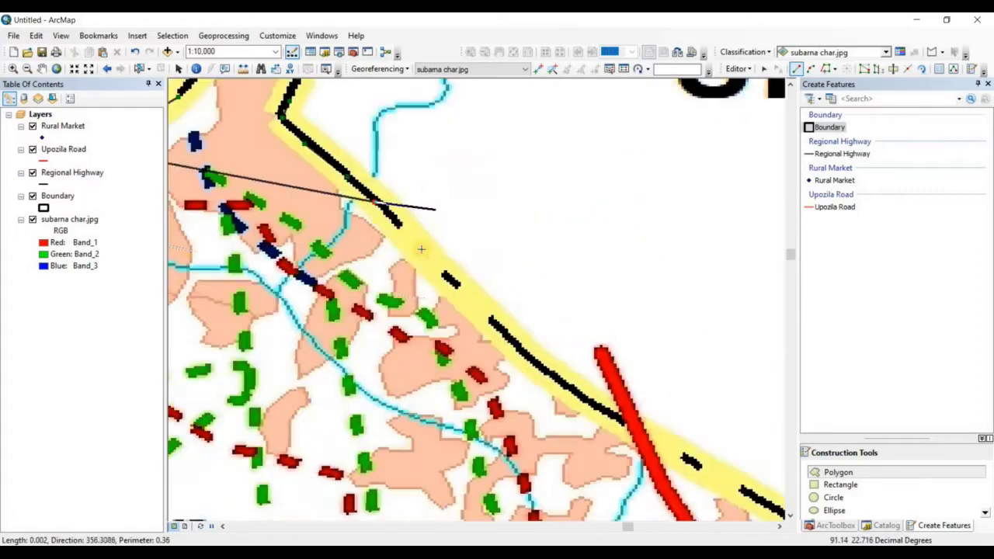
# Trace the Boundary polygon southeast past Keramatpur Bazar to the eastern border junction.
pyautogui.moveTo(676, 403); pyautogui.dragTo(432, 187)
pyautogui.click(429, 239)
pyautogui.click(559, 313)
pyautogui.click(664, 373)
pyautogui.click(746, 410)
pyautogui.scroll(6, 636, 279)
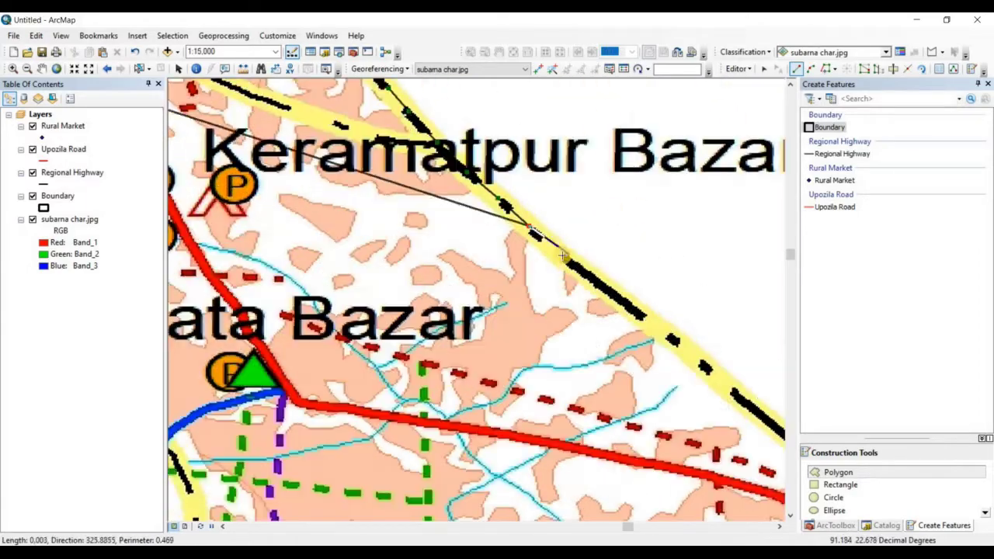
pyautogui.scroll(-5, 468, 215)
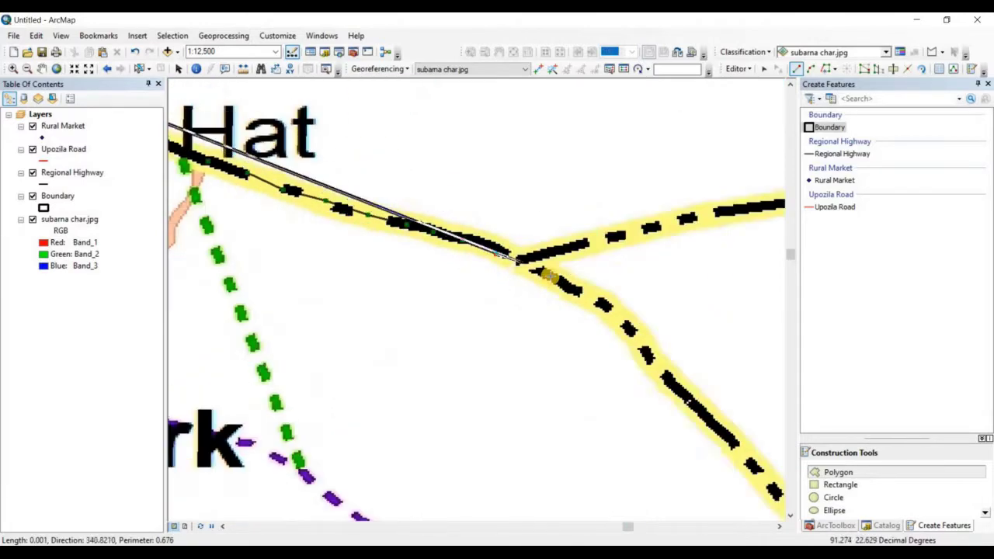
# Continue the Boundary polygon from the eastern border junction down the upazila's southeastern edge.
pyautogui.scroll(1, 549, 276)
pyautogui.click(594, 284)
pyautogui.moveTo(698, 434); pyautogui.dragTo(489, 202)
pyautogui.click(566, 302)
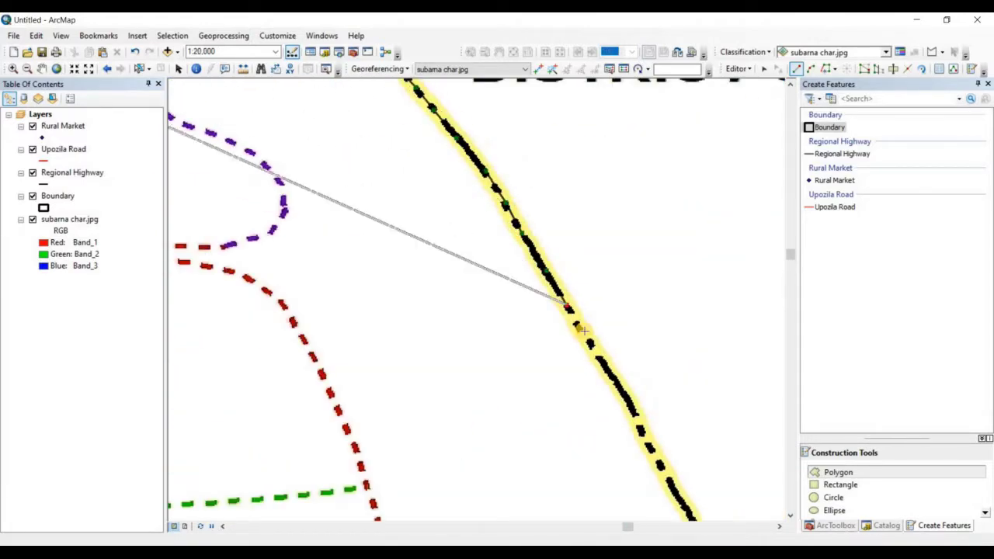
pyautogui.moveTo(659, 434); pyautogui.dragTo(531, 202)
pyautogui.click(595, 347)
pyautogui.moveTo(667, 486); pyautogui.dragTo(576, 214)
# Take the Boundary polygon around the southeastern corner and start tracing west along the southern border.
pyautogui.click(623, 361)
pyautogui.click(659, 396)
pyautogui.click(415, 450)
pyautogui.moveTo(256, 450); pyautogui.dragTo(651, 329)
pyautogui.click(442, 331)
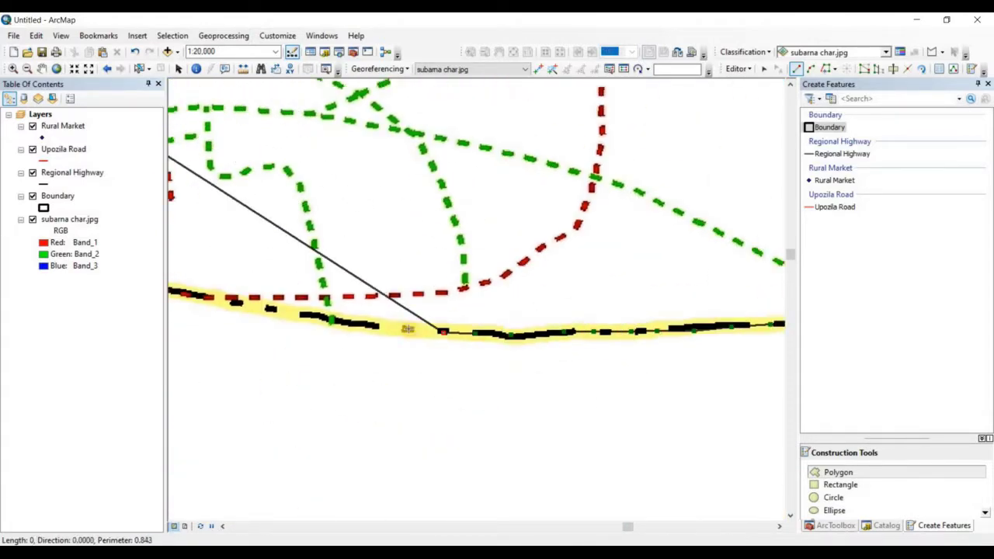
# Trace the Boundary polygon northwest along the southern border to the river channel south of Purba Char Bata.
pyautogui.moveTo(295, 326); pyautogui.dragTo(661, 349)
pyautogui.click(501, 300)
pyautogui.moveTo(232, 218); pyautogui.dragTo(750, 421)
pyautogui.click(646, 401)
pyautogui.scroll(2, 484, 379)
pyautogui.scroll(-1, 413, 336)
pyautogui.click(566, 417)
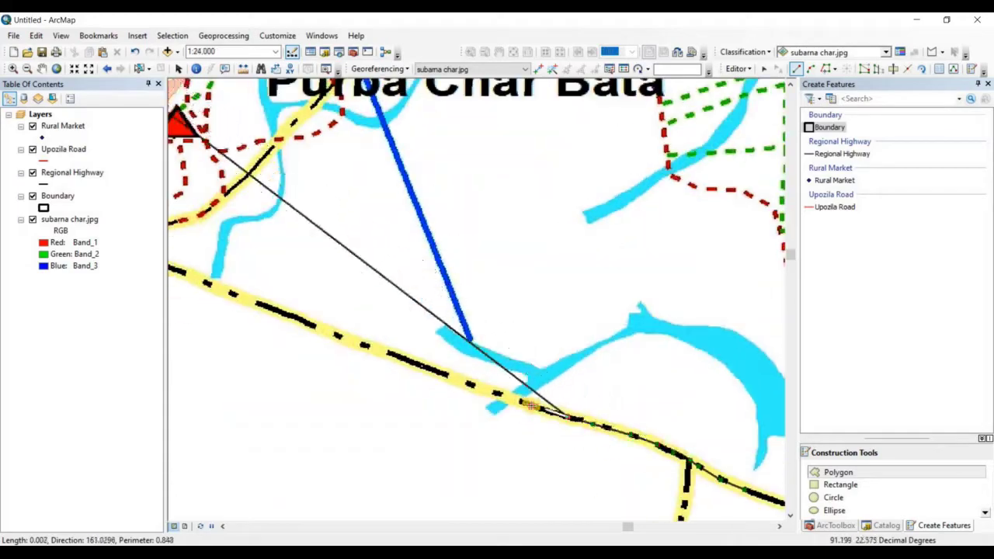
# Continue the Boundary polygon west along the southern border from Purba Char Bata towards Jubaer Miar Hat.
pyautogui.moveTo(342, 337); pyautogui.dragTo(537, 374)
pyautogui.click(517, 365)
pyautogui.moveTo(412, 322); pyautogui.dragTo(621, 365)
pyautogui.click(604, 359)
pyautogui.click(534, 331)
pyautogui.click(369, 379)
# Trace the Boundary polygon along the southern border below Jubaer Miar Hat and past the road to Hatya.
pyautogui.moveTo(361, 416); pyautogui.dragTo(625, 388)
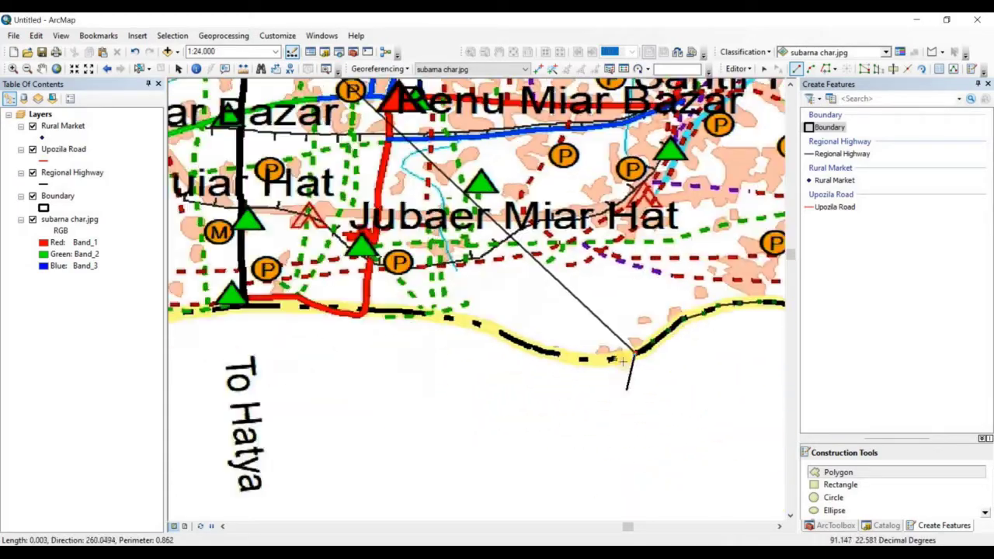
pyautogui.click(561, 355)
pyautogui.click(426, 313)
pyautogui.moveTo(404, 337)
pyautogui.mouseDown()
pyautogui.moveTo(546, 366)
pyautogui.moveTo(607, 362)
pyautogui.mouseUp()
pyautogui.click(562, 332)
pyautogui.click(330, 348)
# Extend the Boundary polygon along the southern border below Selim Bazar towards the southwestern corner.
pyautogui.moveTo(256, 349); pyautogui.dragTo(674, 354)
pyautogui.click(507, 359)
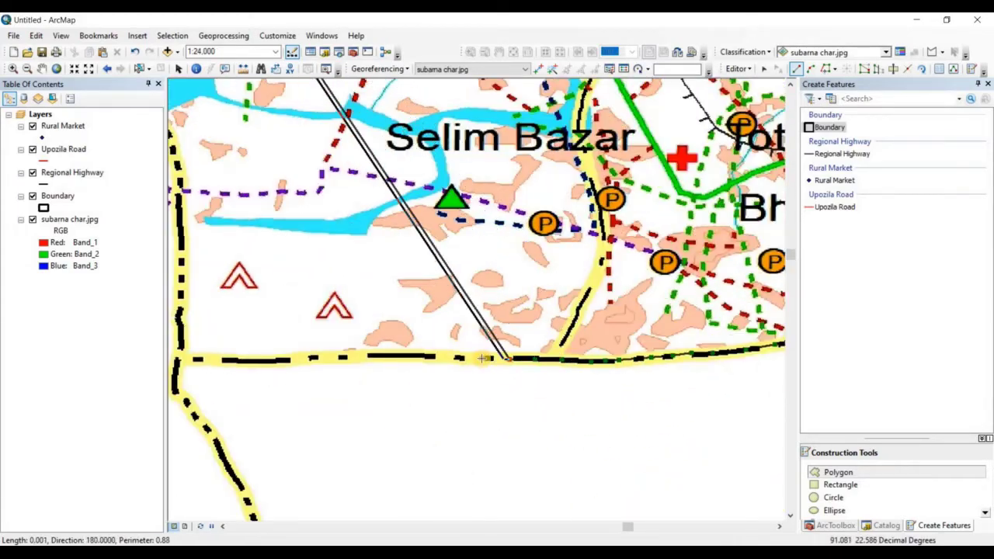
pyautogui.click(336, 359)
pyautogui.scroll(2, 251, 427)
pyautogui.scroll(-2, 234, 409)
# Trace the Boundary polygon north along the western border from the southwestern corner to Pankhar Bazar.
pyautogui.click(468, 243)
pyautogui.click(468, 214)
pyautogui.click(441, 145)
pyautogui.moveTo(438, 105); pyautogui.dragTo(517, 377)
pyautogui.click(519, 138)
pyautogui.moveTo(512, 109); pyautogui.dragTo(592, 337)
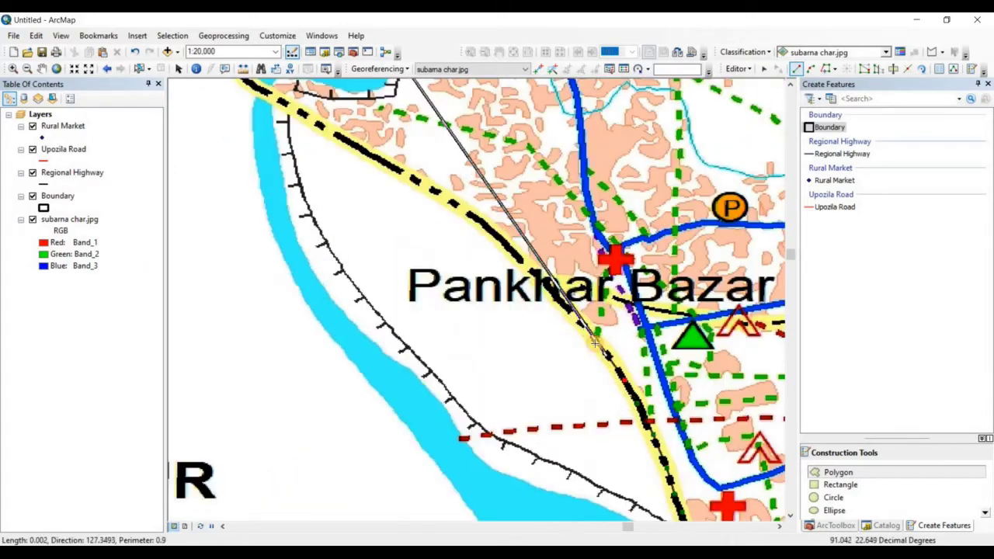
# Continue the Boundary polygon northwest along the western border from Pankhar Bazar towards the District Lakshmipur label.
pyautogui.moveTo(450, 198); pyautogui.dragTo(601, 388)
pyautogui.click(610, 395)
pyautogui.click(443, 291)
pyautogui.click(422, 233)
pyautogui.moveTo(449, 215); pyautogui.dragTo(504, 485)
pyautogui.click(421, 200)
pyautogui.moveTo(334, 108); pyautogui.dragTo(718, 497)
pyautogui.click(610, 399)
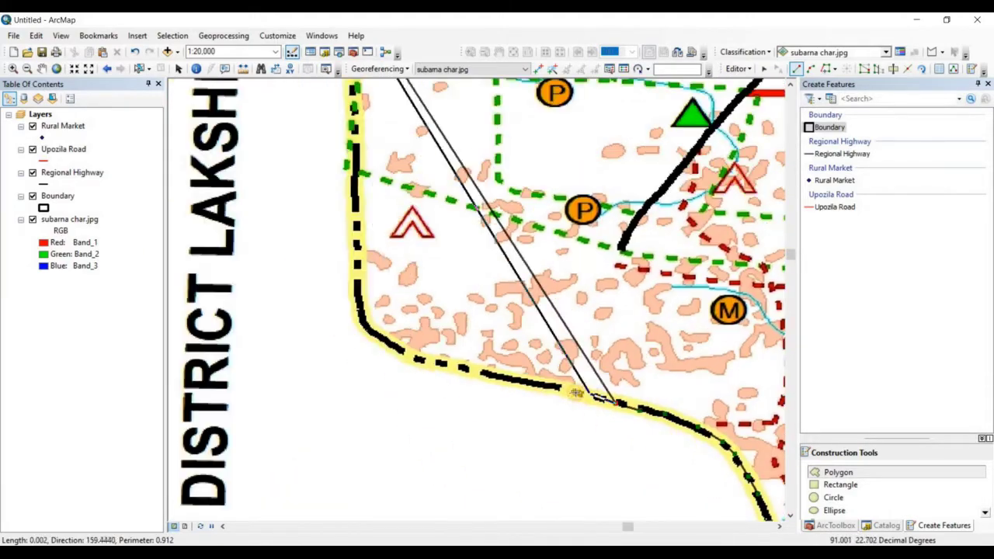
# Trace the Boundary polygon around the bend and north along the western border beside the District Lakshmipur label.
pyautogui.click(447, 367)
pyautogui.click(357, 309)
pyautogui.moveTo(357, 116); pyautogui.dragTo(407, 377)
pyautogui.click(403, 330)
pyautogui.click(409, 284)
pyautogui.click(414, 233)
pyautogui.click(419, 198)
pyautogui.click(420, 166)
pyautogui.click(400, 133)
pyautogui.click(373, 118)
# Close the Boundary polygon at its starting point in the northwestern corner and finish the sketch.
pyautogui.moveTo(341, 97); pyautogui.dragTo(510, 378)
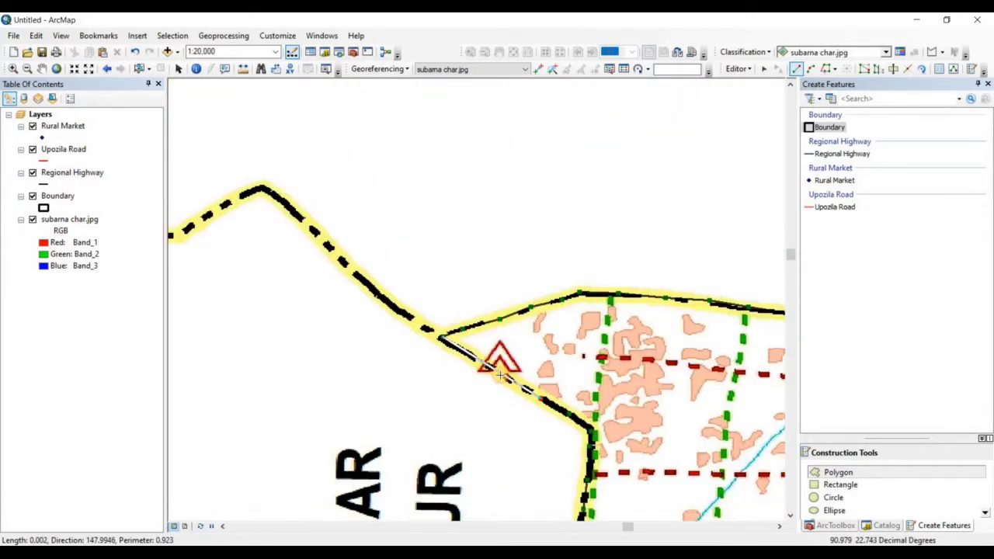
pyautogui.click(515, 382)
pyautogui.click(487, 366)
pyautogui.click(458, 349)
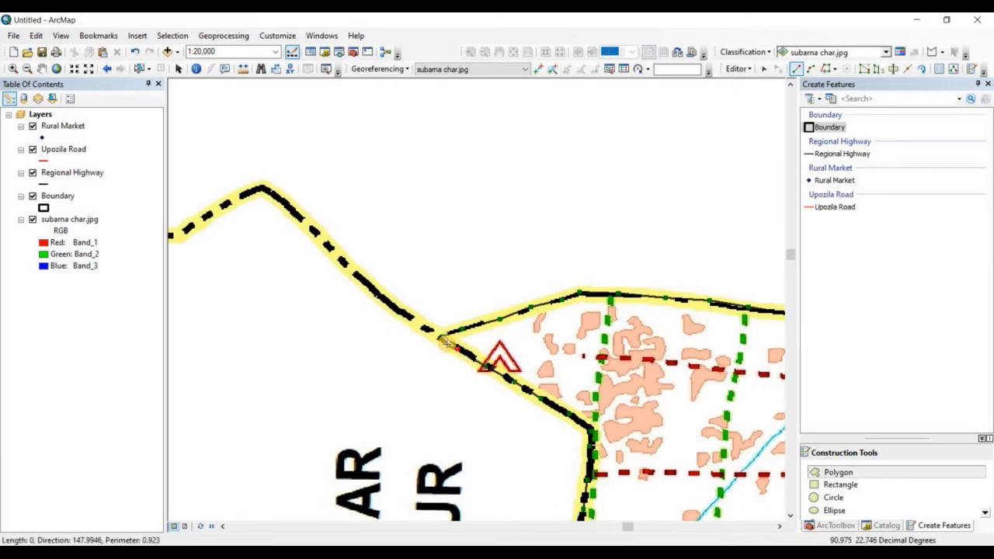
pyautogui.click(446, 342)
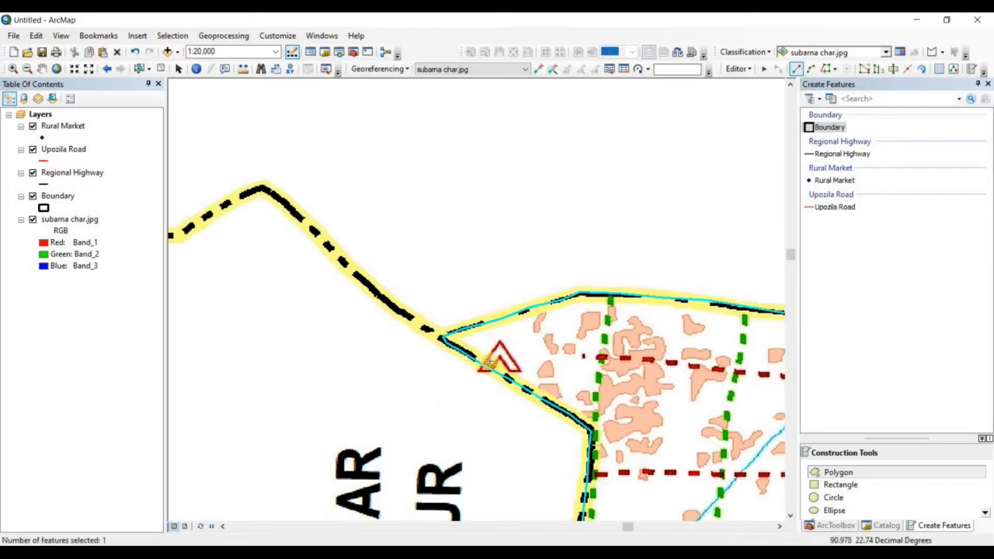
# Save the edits with the completed Boundary polygon.
pyautogui.scroll(-1, 582, 358)
pyautogui.scroll(-1, 583, 359)
pyautogui.scroll(6, 583, 358)
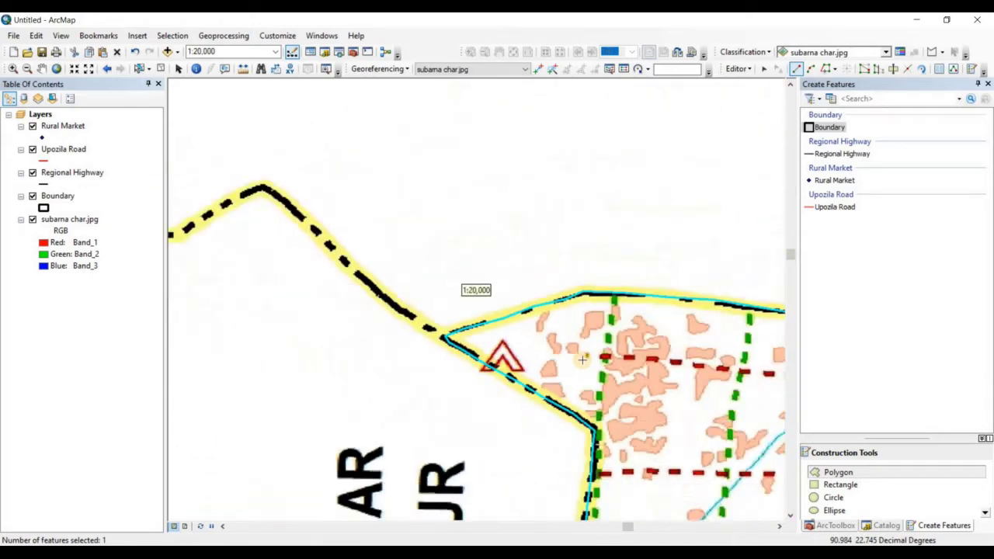
pyautogui.moveTo(764, 326); pyautogui.dragTo(362, 170)
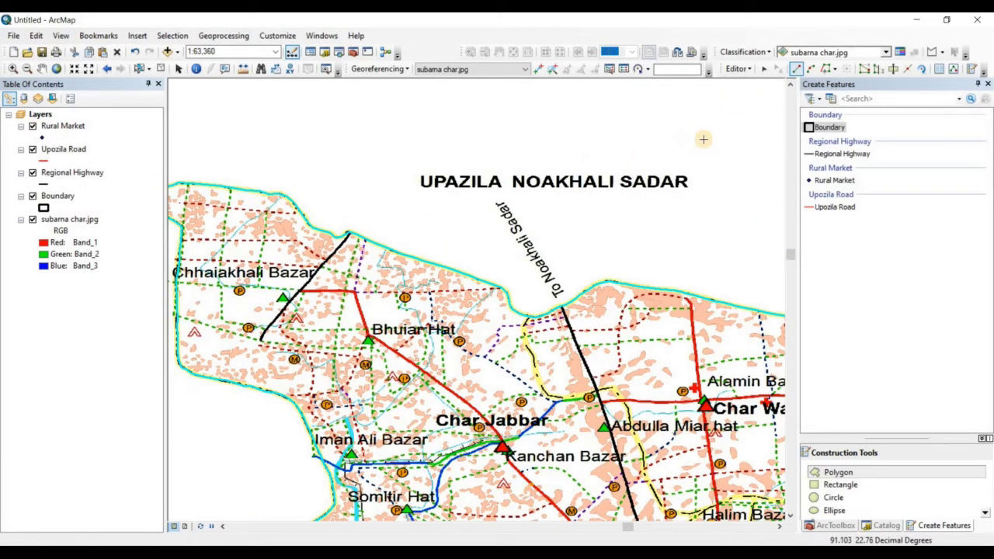
pyautogui.click(737, 69)
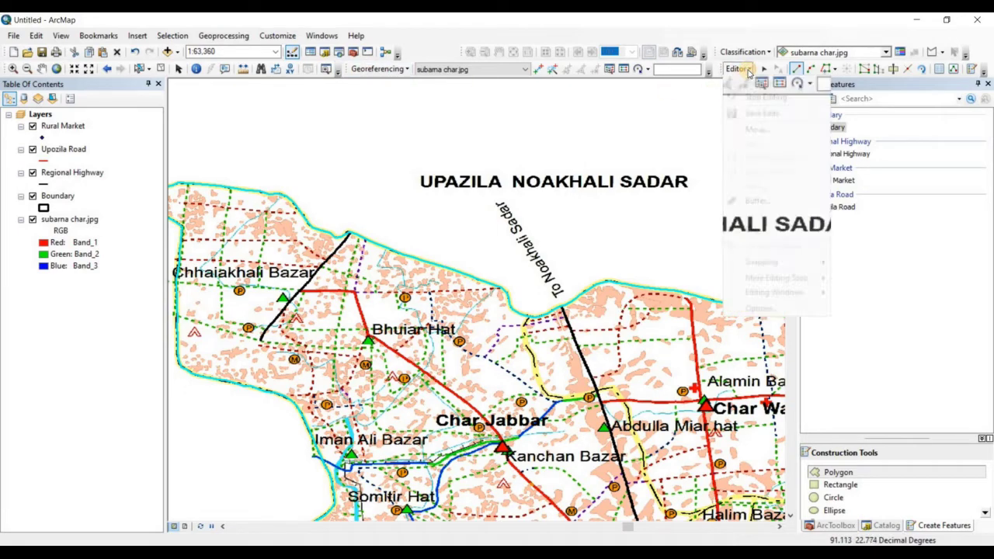
pyautogui.click(746, 114)
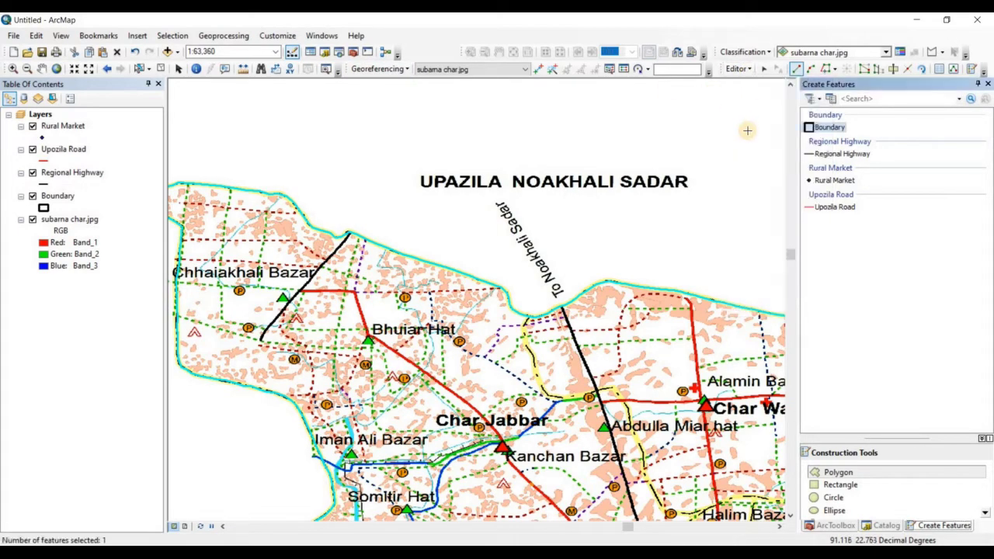
# Start an Upozila Road line at the black highway near Chhaiakhali Bazar and trace the red road to Bhuiar Hat.
pyautogui.scroll(5, 551, 363)
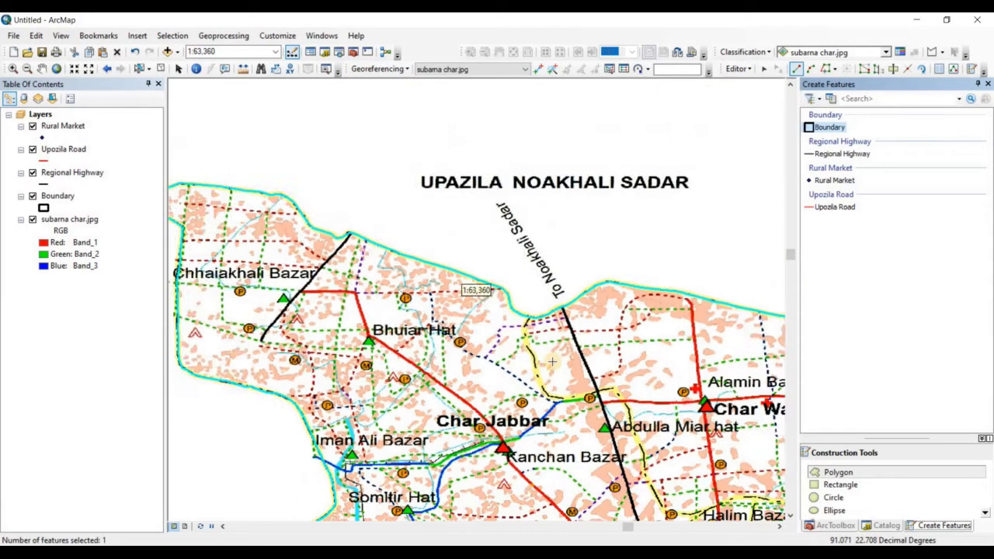
pyautogui.moveTo(676, 348); pyautogui.dragTo(542, 238)
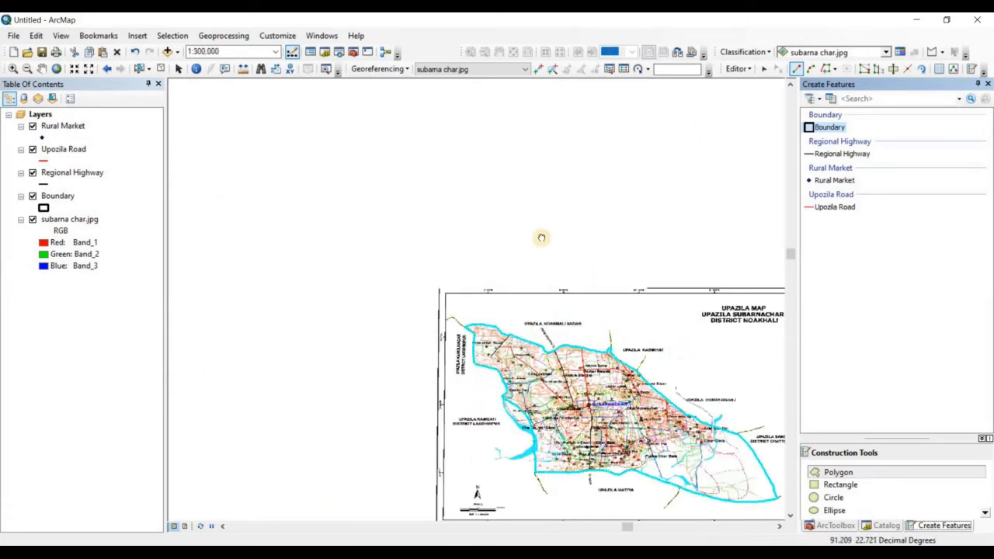
pyautogui.scroll(-1, 496, 323)
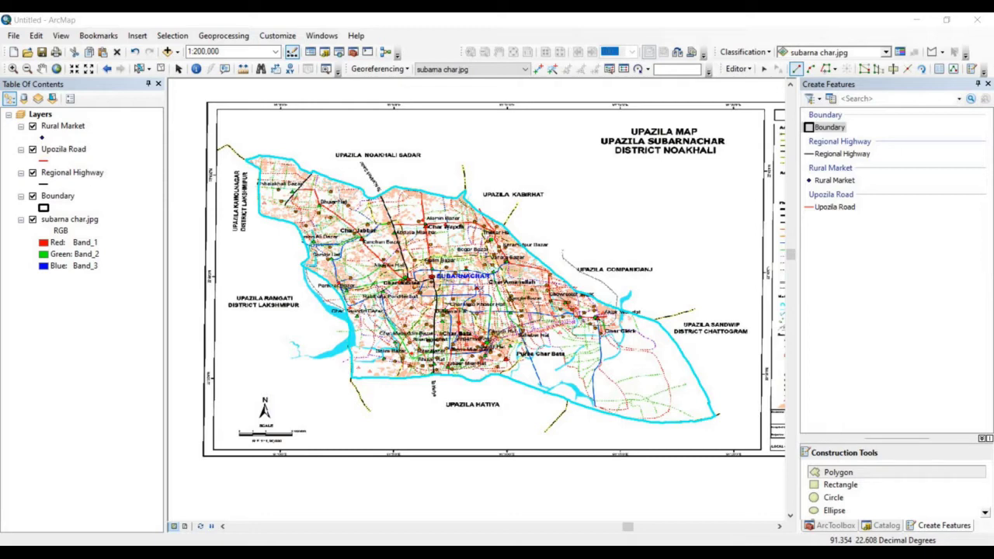
pyautogui.click(843, 207)
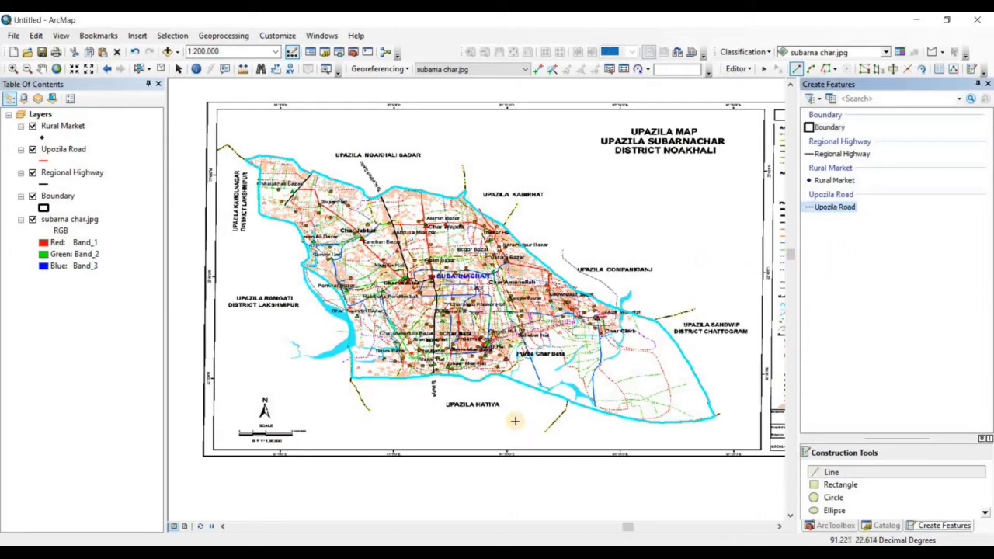
pyautogui.scroll(3, 312, 199)
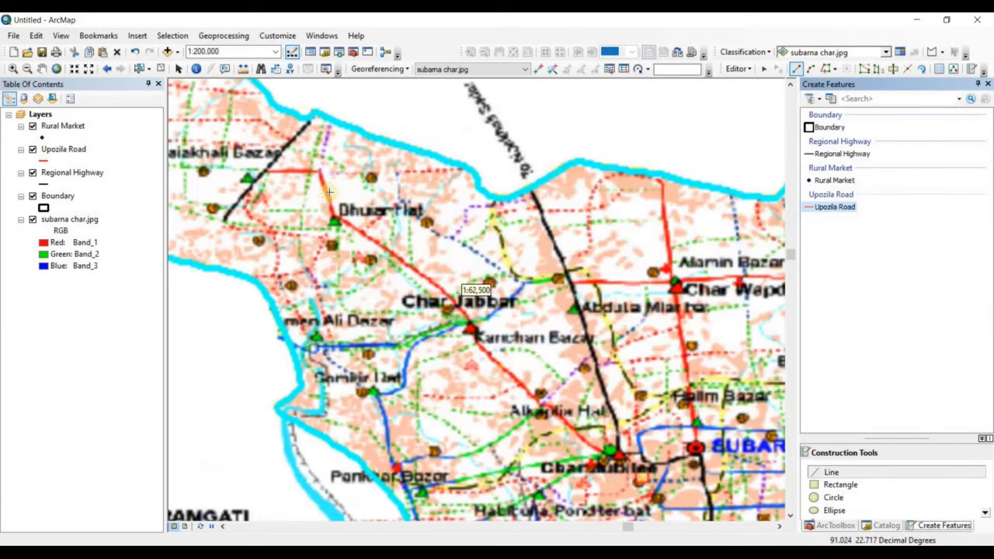
pyautogui.scroll(3, 271, 159)
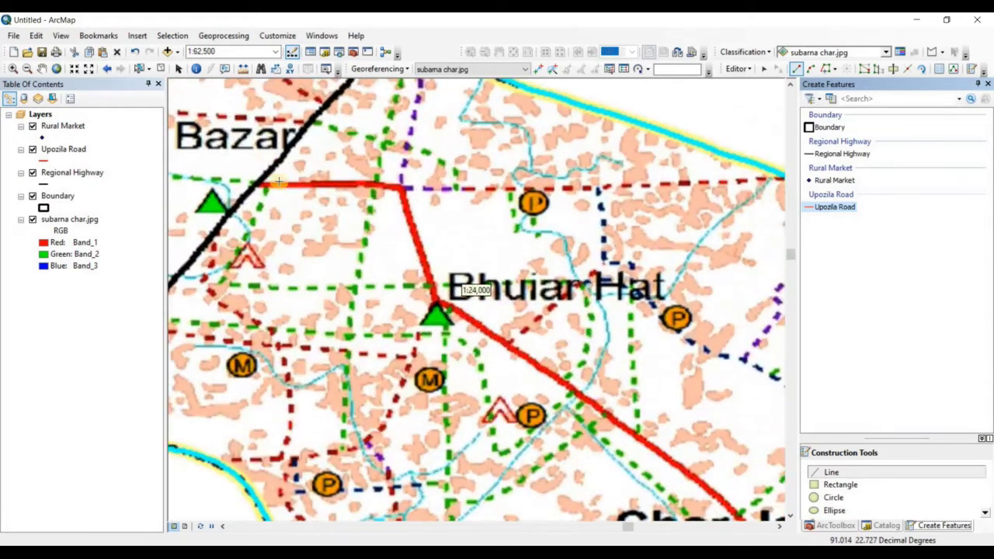
pyautogui.click(275, 187)
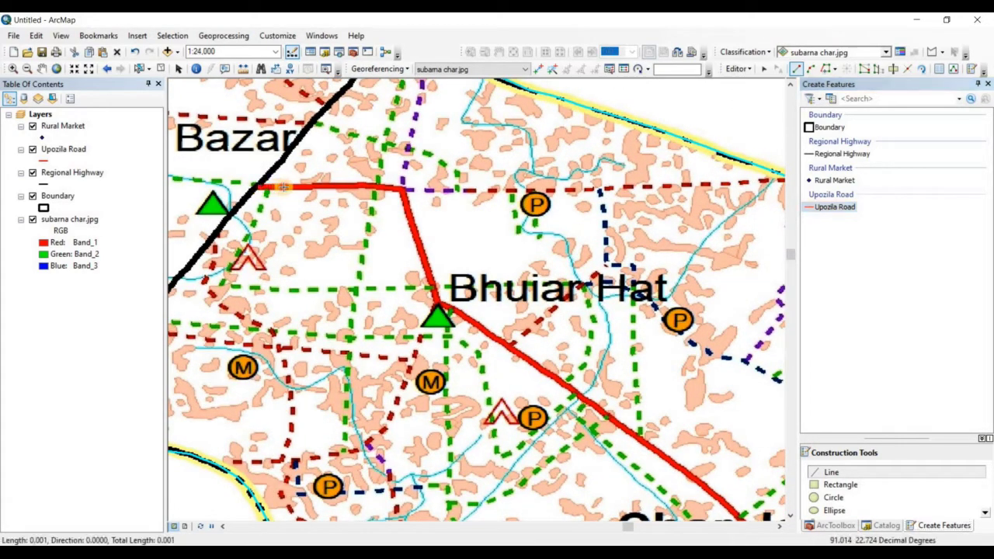
pyautogui.click(306, 186)
pyautogui.click(343, 186)
pyautogui.click(401, 189)
pyautogui.click(437, 301)
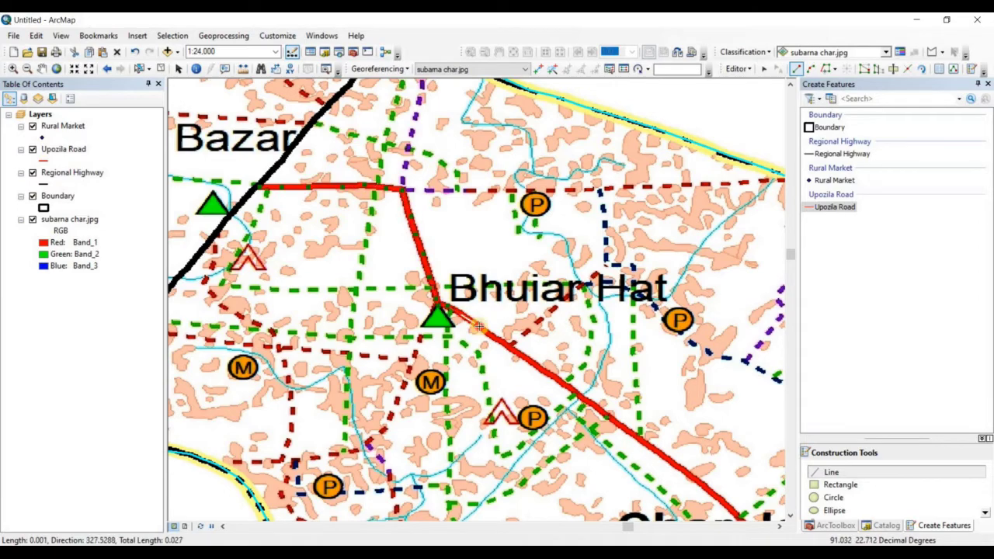
# Trace the Upozila Road line southeast from Bhuiar Hat past Atkaplia Hat and finish it at Char Jubilee.
pyautogui.moveTo(514, 354); pyautogui.dragTo(306, 228)
pyautogui.click(392, 290)
pyautogui.moveTo(510, 374); pyautogui.dragTo(324, 217)
pyautogui.click(372, 273)
pyautogui.moveTo(455, 396); pyautogui.dragTo(338, 202)
pyautogui.click(343, 238)
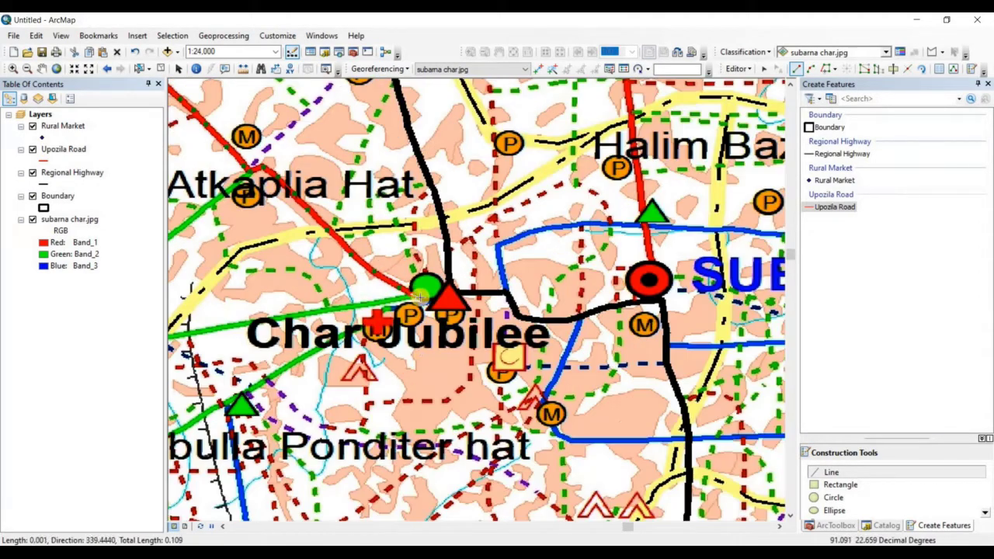
pyautogui.doubleClick(420, 293)
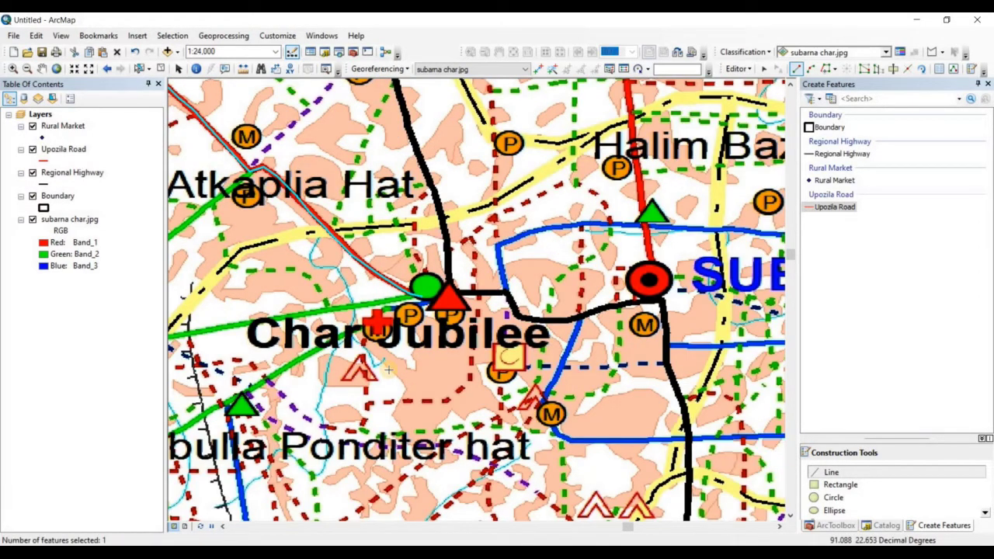
# Start a second Upozila Road line near the northern border and trace the red road south past Alamin Bazar.
pyautogui.scroll(3, 387, 371)
pyautogui.scroll(1, 394, 386)
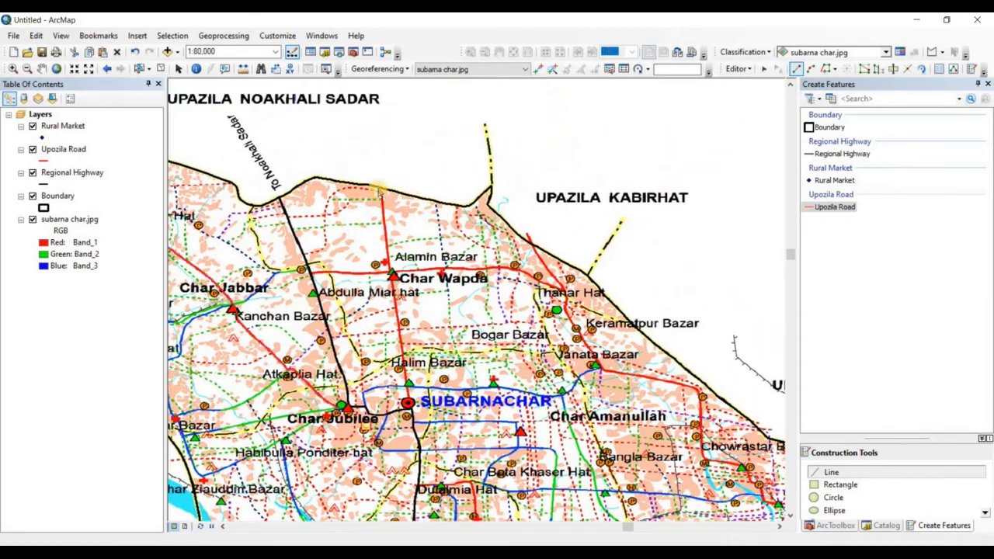
pyautogui.scroll(-5, 377, 198)
pyautogui.scroll(-1, 379, 192)
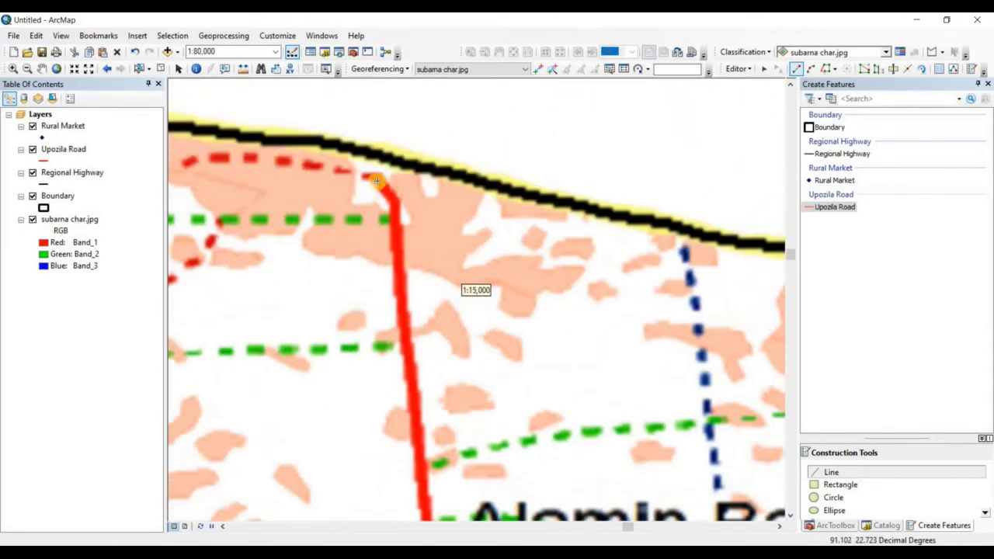
pyautogui.click(381, 186)
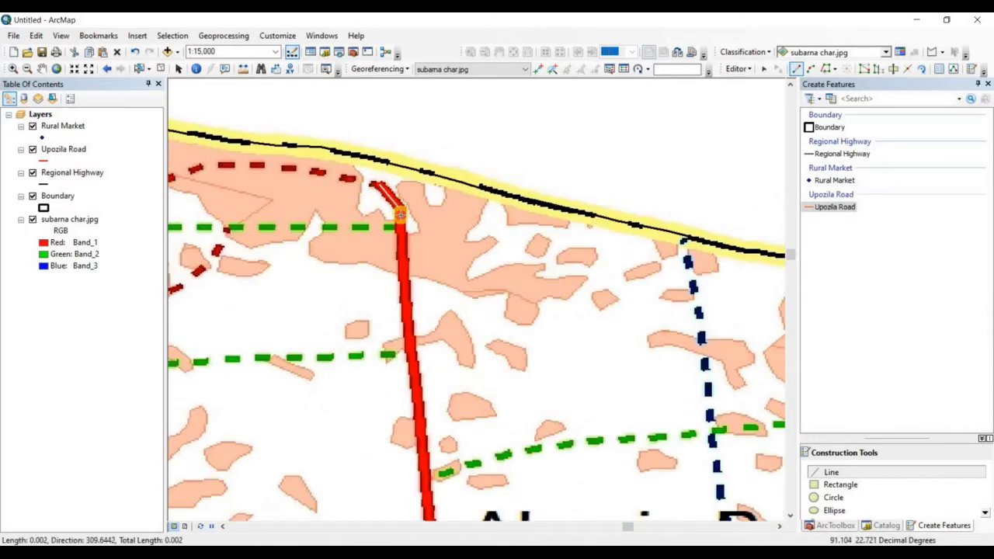
pyautogui.click(402, 239)
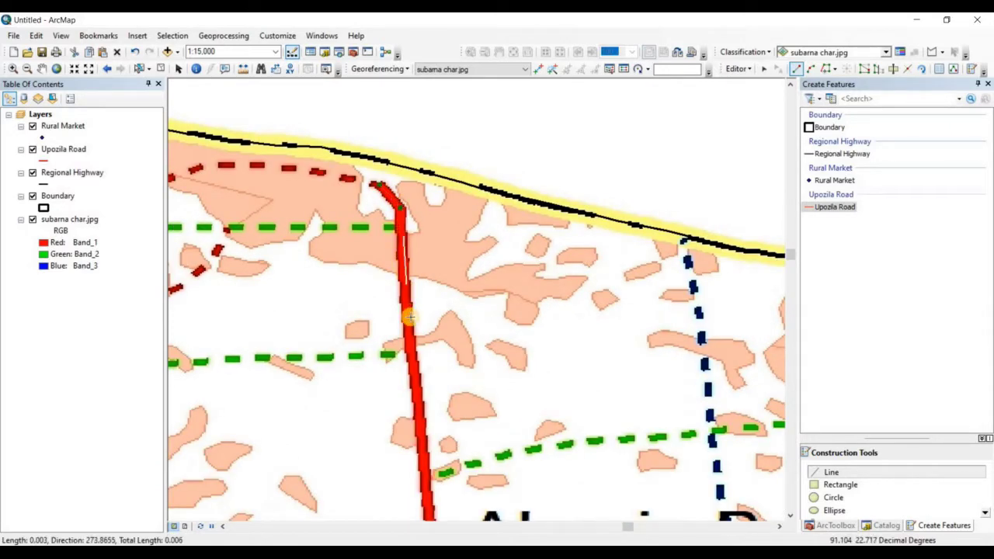
pyautogui.click(414, 370)
pyautogui.moveTo(430, 398); pyautogui.dragTo(403, 117)
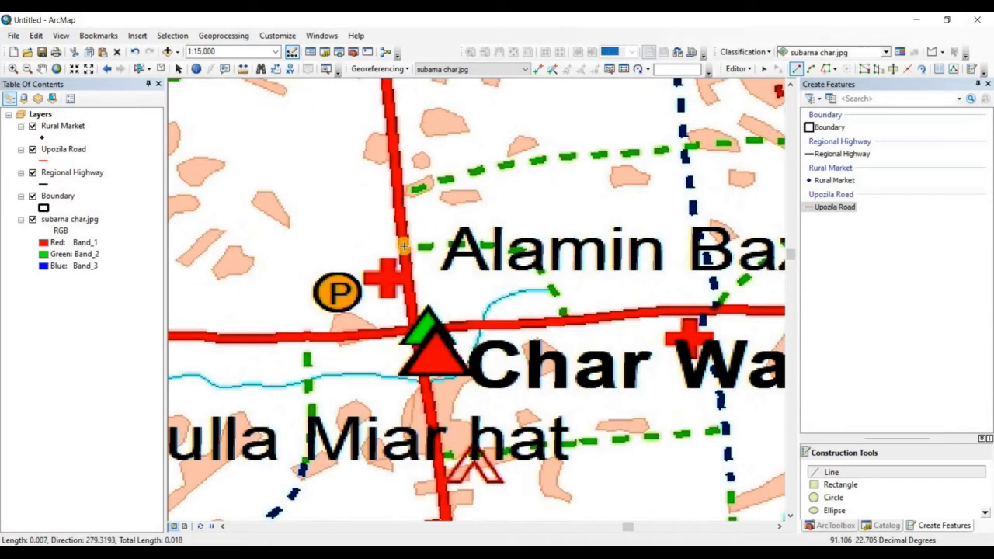
pyautogui.click(409, 288)
# Continue the second Upozila Road line south through Char Wapda to just north of Halim Bazar.
pyautogui.moveTo(452, 281); pyautogui.dragTo(407, 108)
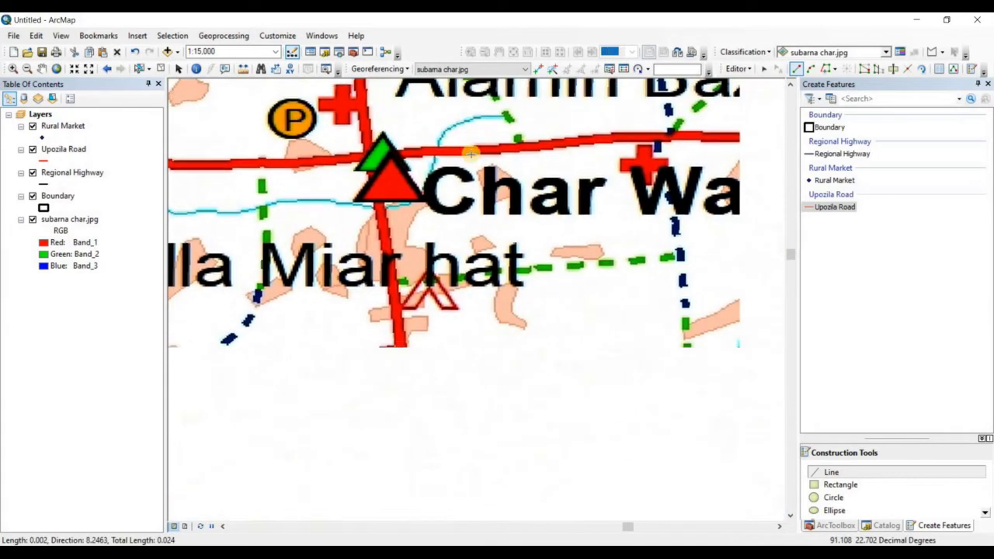
pyautogui.click(393, 284)
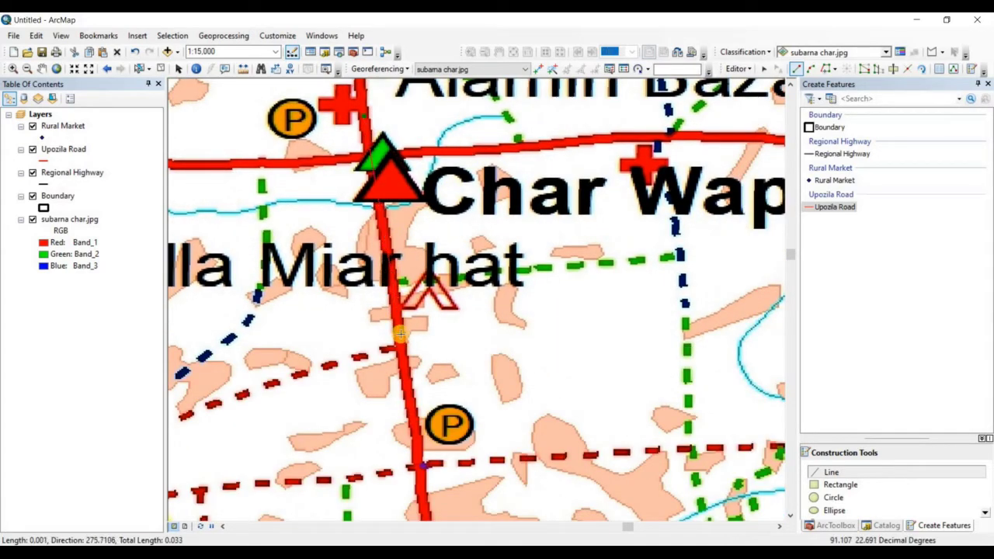
pyautogui.click(409, 364)
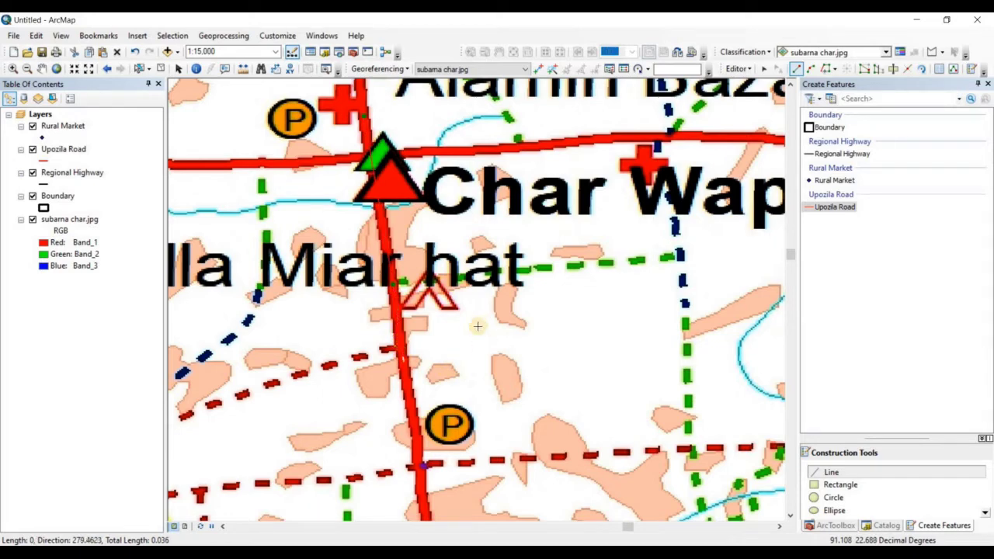
pyautogui.moveTo(417, 441); pyautogui.dragTo(374, 247)
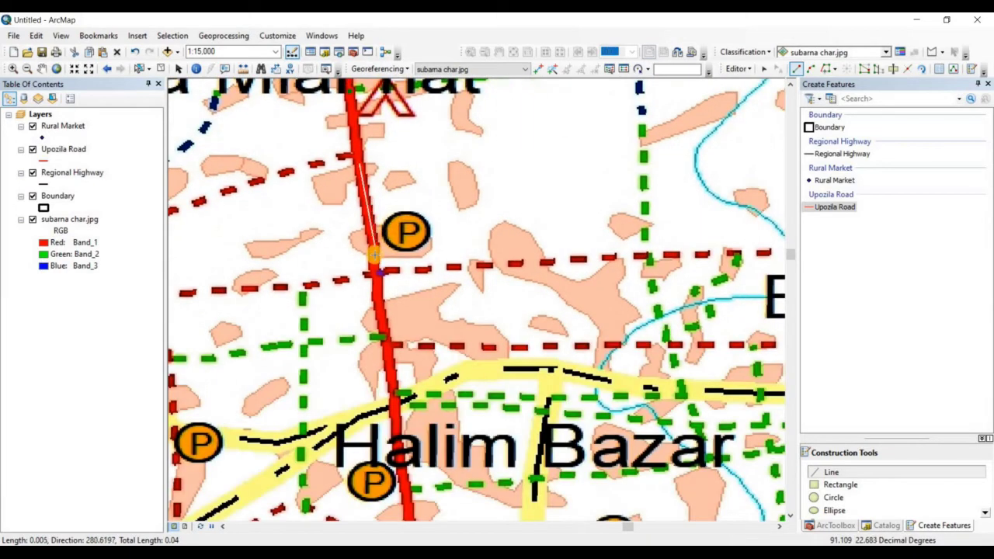
pyautogui.click(373, 269)
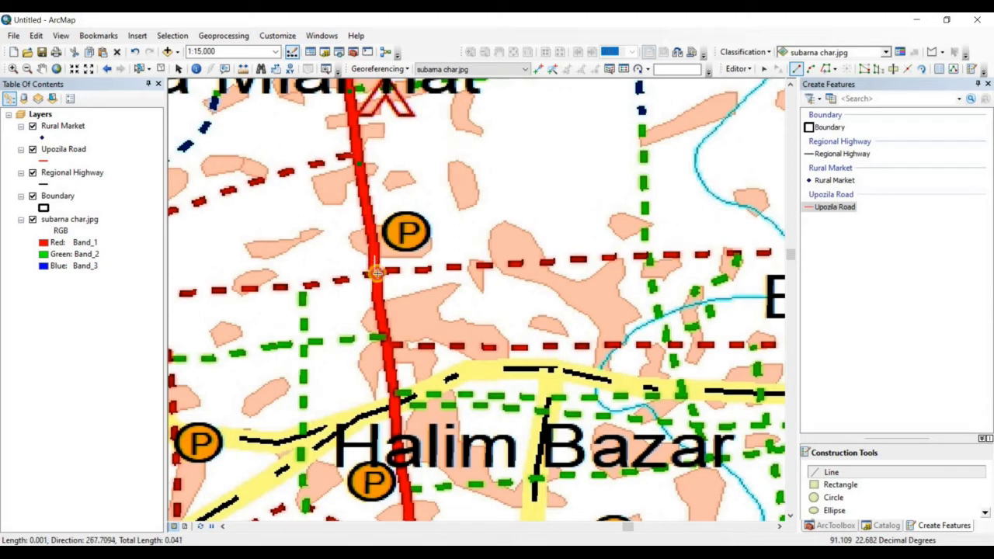
pyautogui.click(376, 274)
pyautogui.click(378, 283)
pyautogui.click(381, 319)
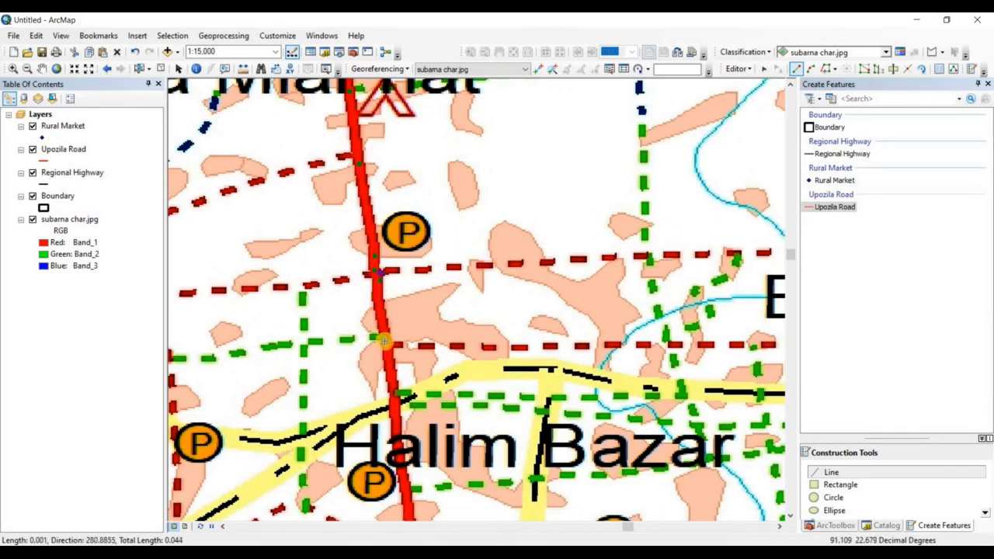
pyautogui.click(389, 363)
# Extend the second Upozila Road line past Halim Bazar and finish it at the round red Subarnachar symbol.
pyautogui.moveTo(437, 364); pyautogui.dragTo(435, 114)
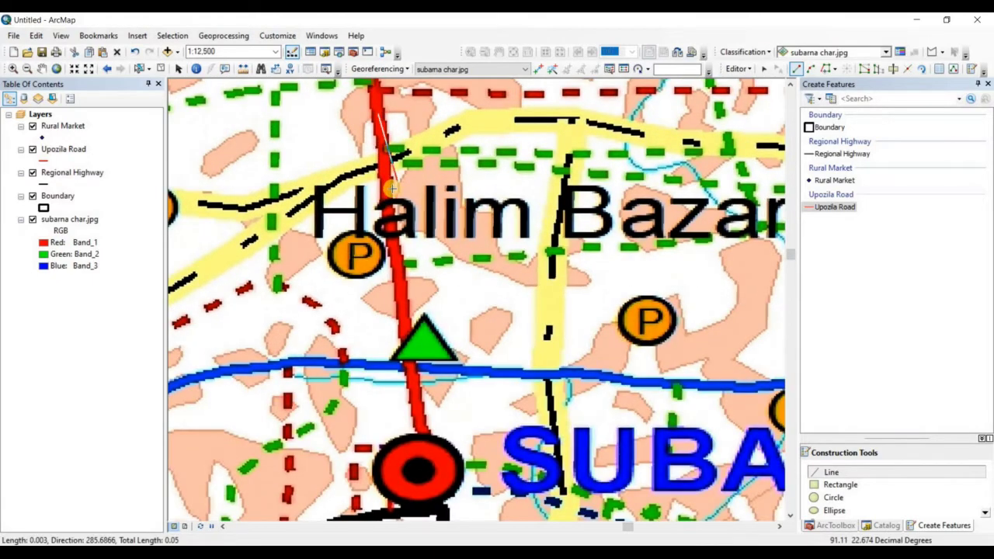
pyautogui.scroll(1, 398, 184)
pyautogui.scroll(-3, 405, 190)
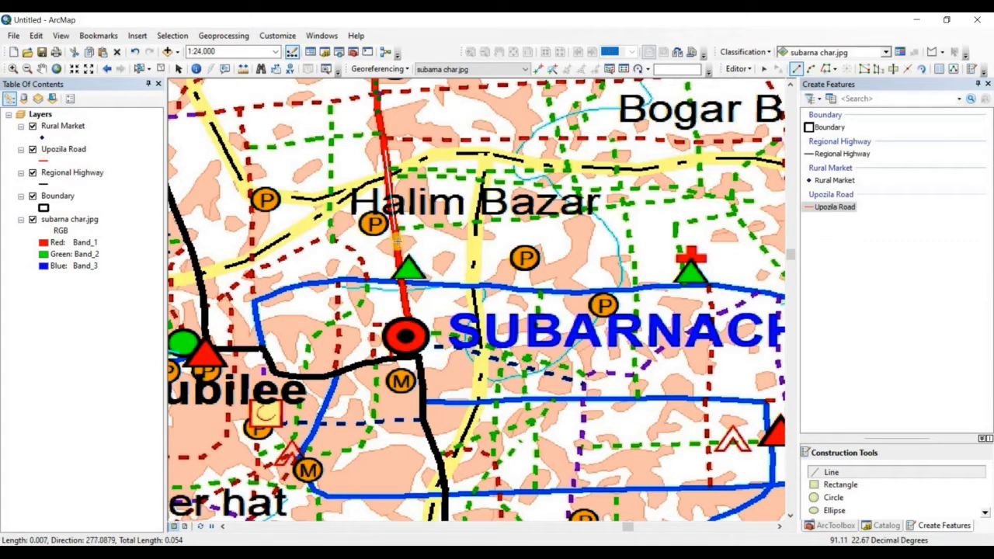
pyautogui.click(397, 244)
pyautogui.click(405, 267)
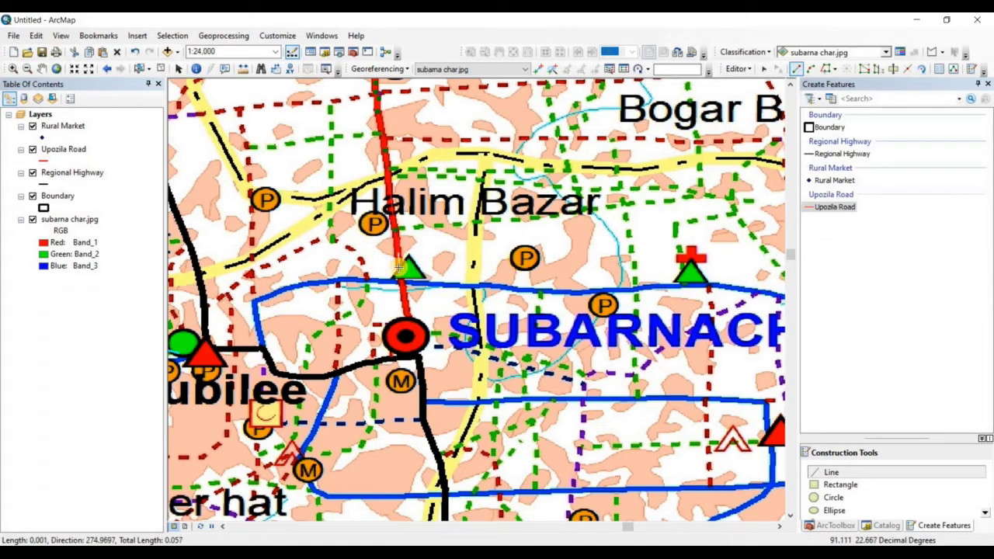
pyautogui.click(404, 307)
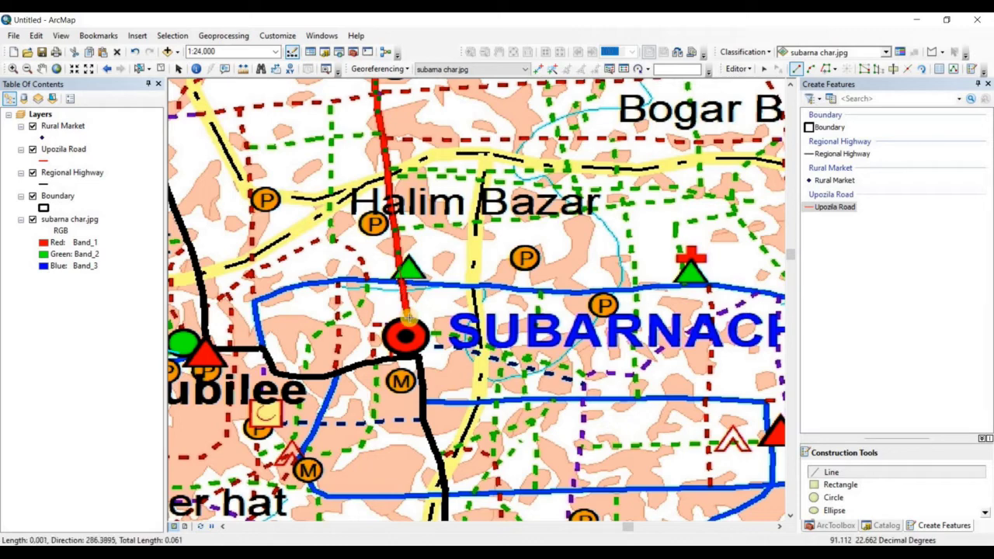
pyautogui.doubleClick(407, 317)
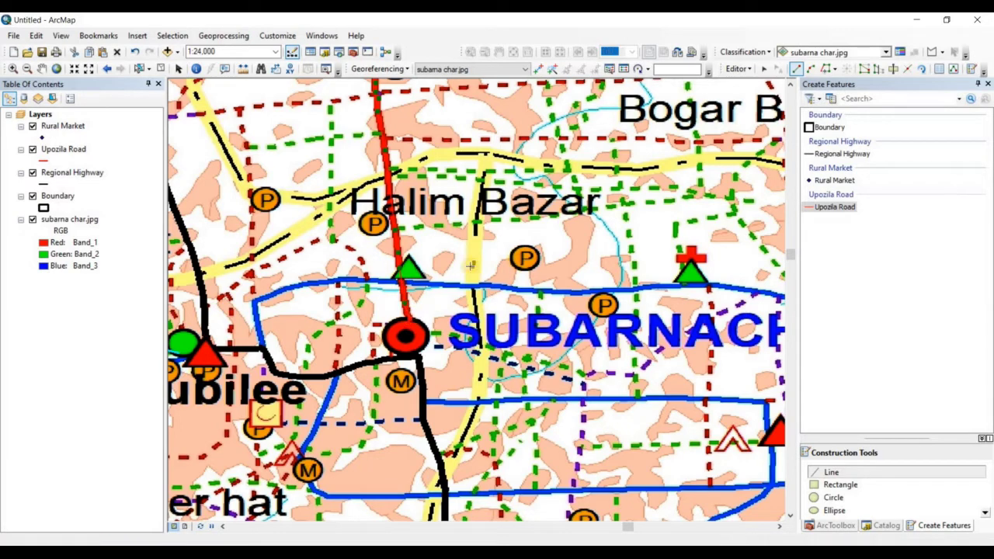
# Save the edits with the finished Upozila Road line to Subarnachar.
pyautogui.scroll(-3, 468, 302)
pyautogui.scroll(-2, 469, 302)
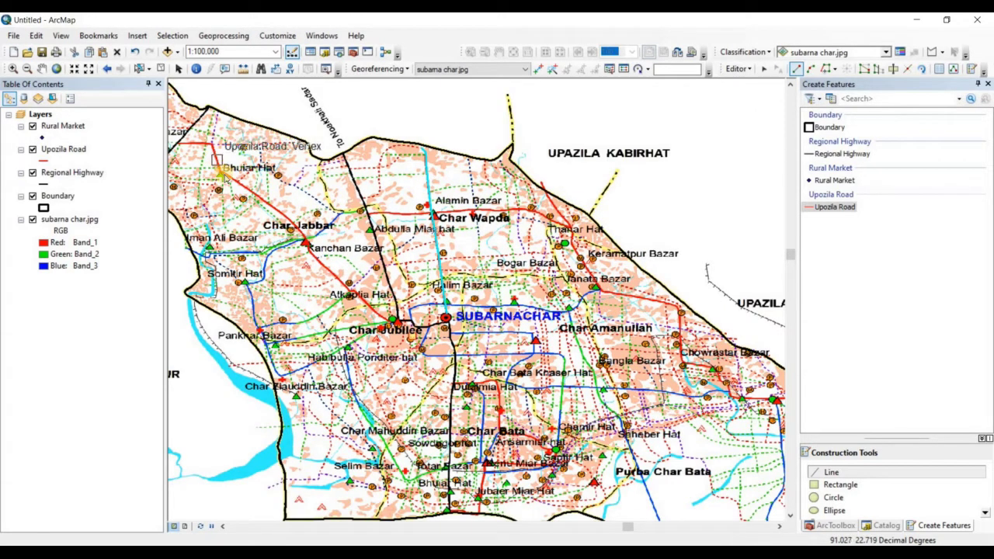
pyautogui.click(738, 68)
pyautogui.click(757, 113)
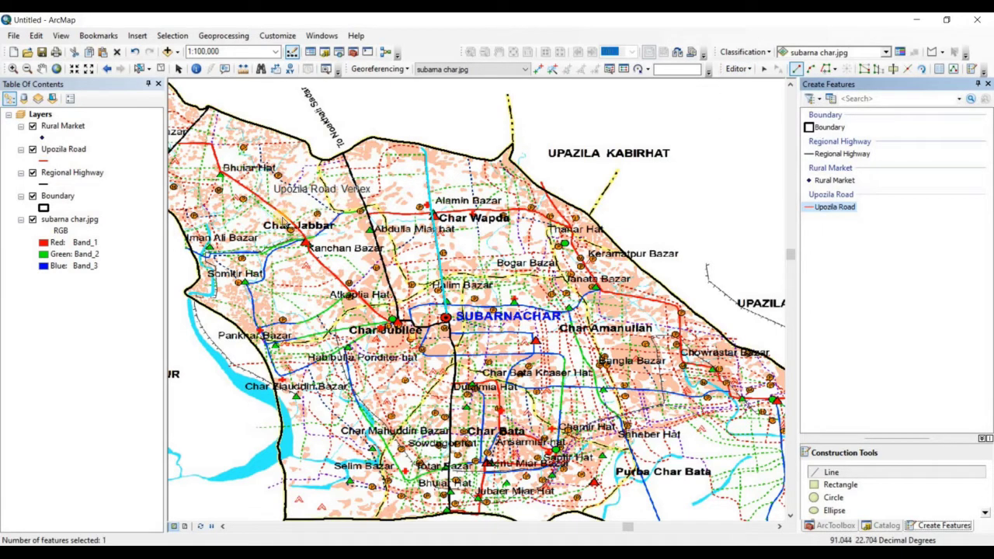
# Start an Upozila Road line at the Regional Highway north of Abdulla Miar Hat and trace the red road east toward Char Wapda.
pyautogui.scroll(2, 364, 209)
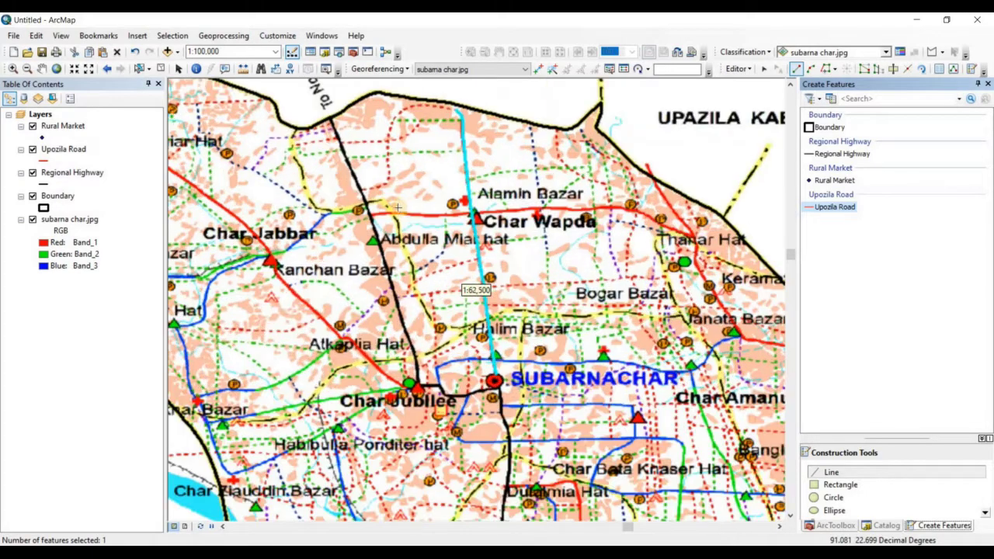
pyautogui.scroll(5, 379, 203)
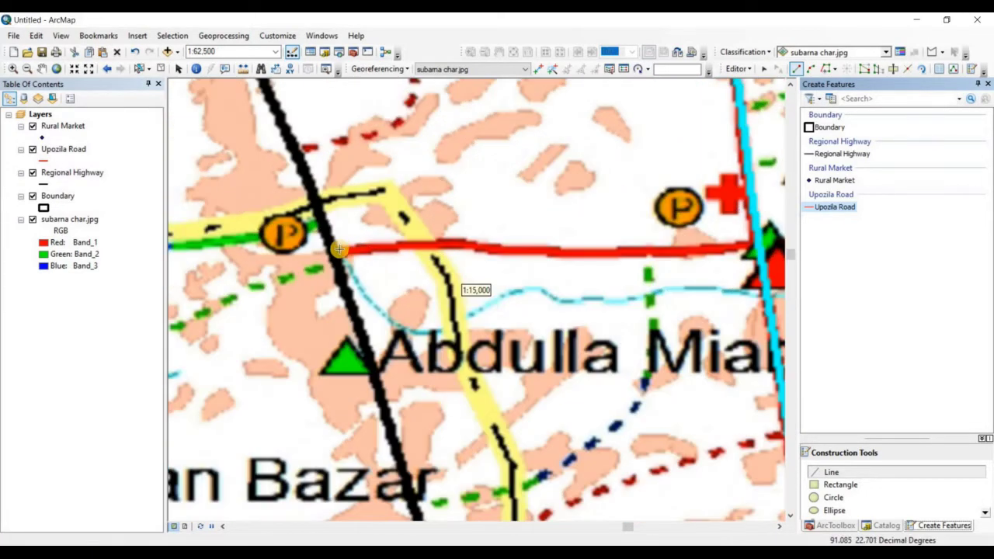
pyautogui.click(348, 252)
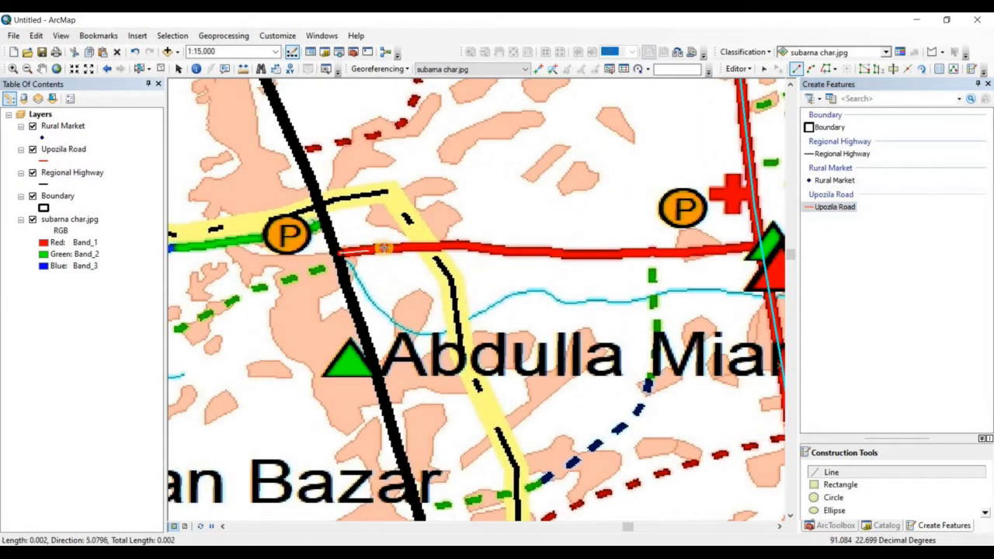
pyautogui.click(374, 248)
pyautogui.click(410, 247)
pyautogui.click(447, 246)
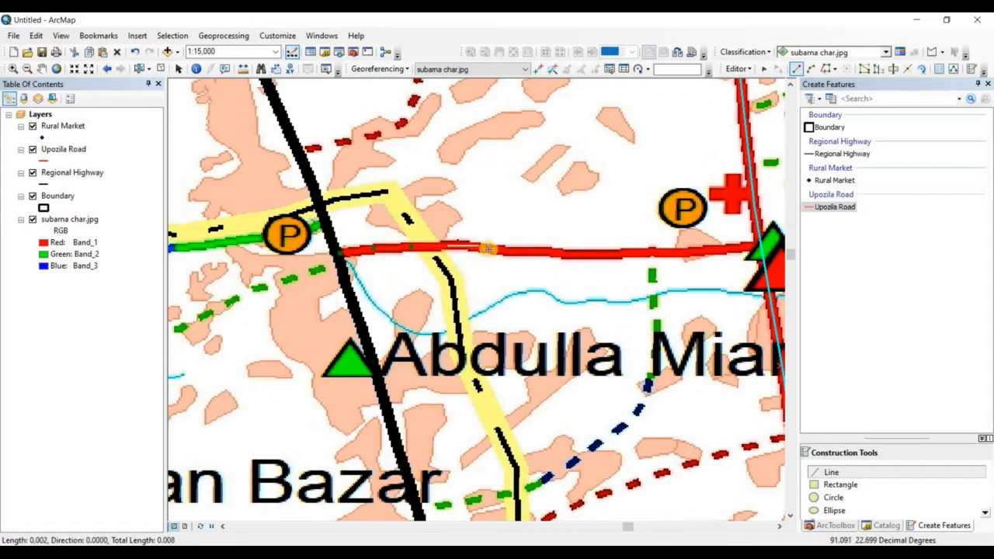
pyautogui.click(487, 248)
pyautogui.click(524, 250)
pyautogui.click(561, 252)
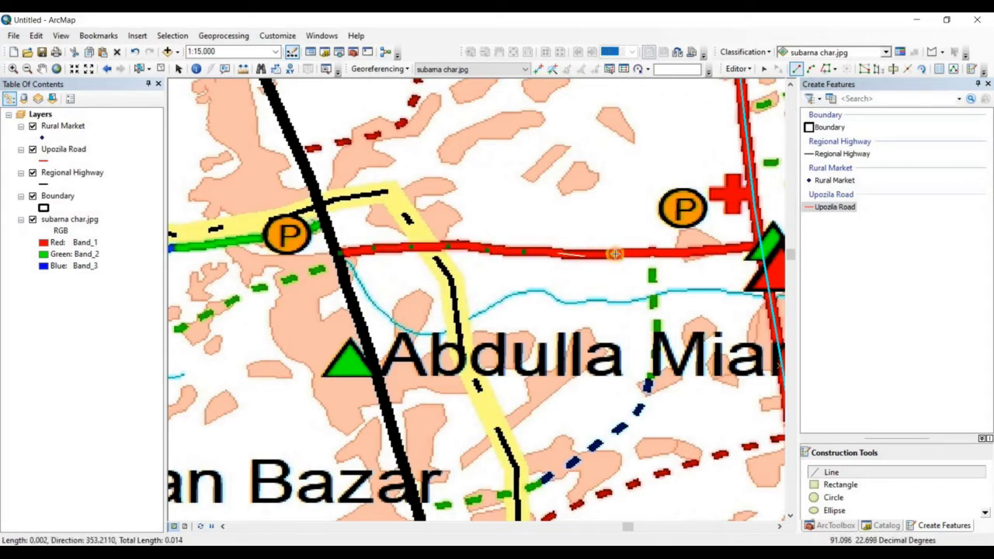
pyautogui.click(615, 254)
pyautogui.click(683, 252)
# Continue the Upozila Road line east between Alamin Bazar and Char Wapda toward Thanar Hat.
pyautogui.scroll(1, 753, 246)
pyautogui.click(702, 222)
pyautogui.click(468, 204)
pyautogui.click(533, 198)
pyautogui.click(568, 199)
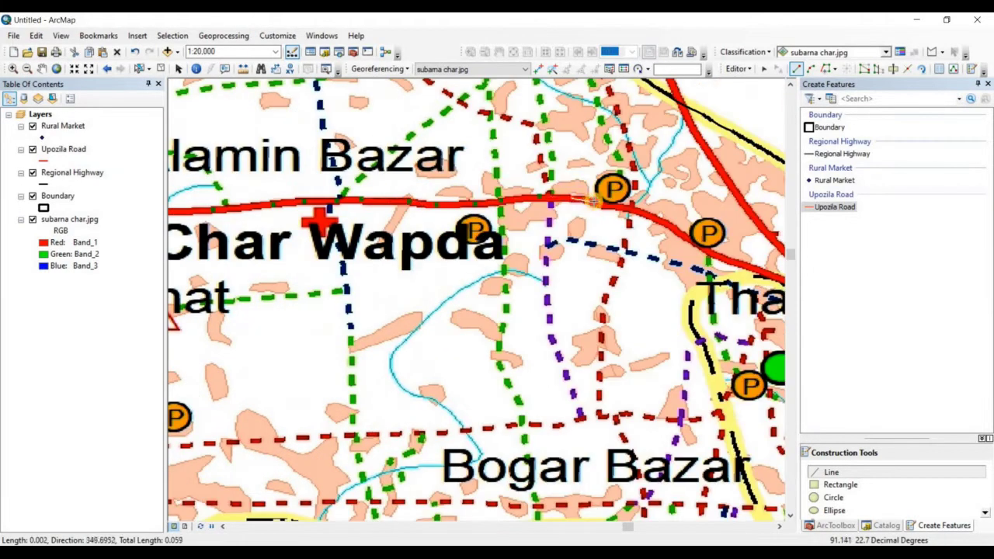
# Trace the Upozila Road line southeast, finish it at the red road junction in Thanar Hat, and save the edits.
pyautogui.moveTo(593, 201); pyautogui.dragTo(303, 188)
pyautogui.click(335, 194)
pyautogui.click(371, 206)
pyautogui.click(407, 231)
pyautogui.click(458, 253)
pyautogui.doubleClick(519, 273)
pyautogui.click(737, 69)
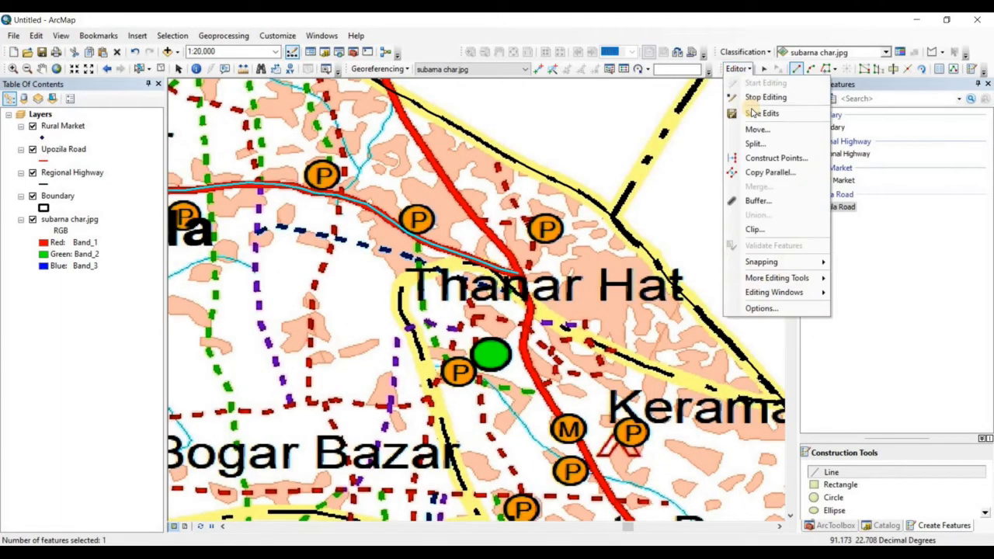
pyautogui.click(762, 111)
# Start an Upozila Road line at the red road's northeastern border end and trace it southeast past Thanar Hat.
pyautogui.scroll(-1, 439, 127)
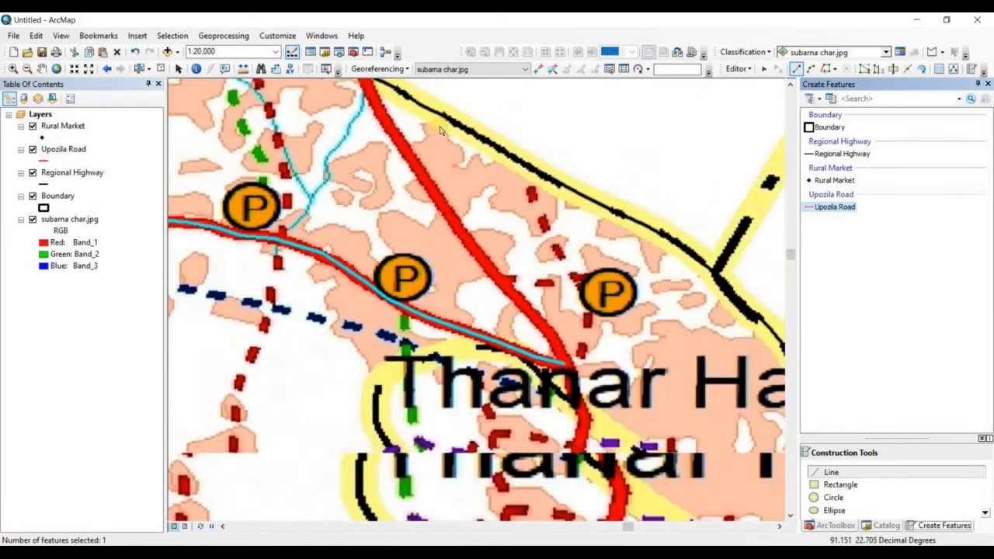
pyautogui.scroll(2, 439, 128)
pyautogui.scroll(3, 484, 166)
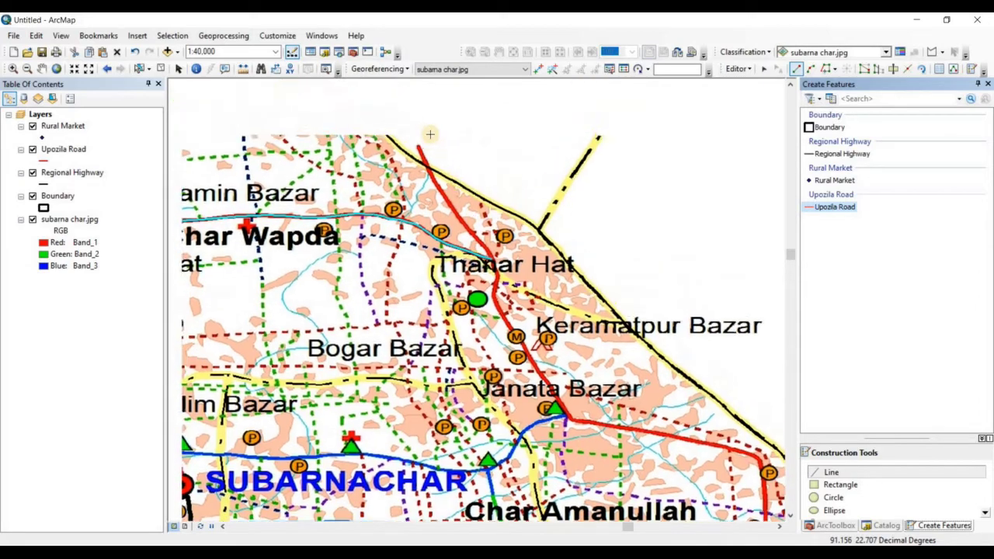
pyautogui.click(490, 288)
pyautogui.scroll(1, 547, 392)
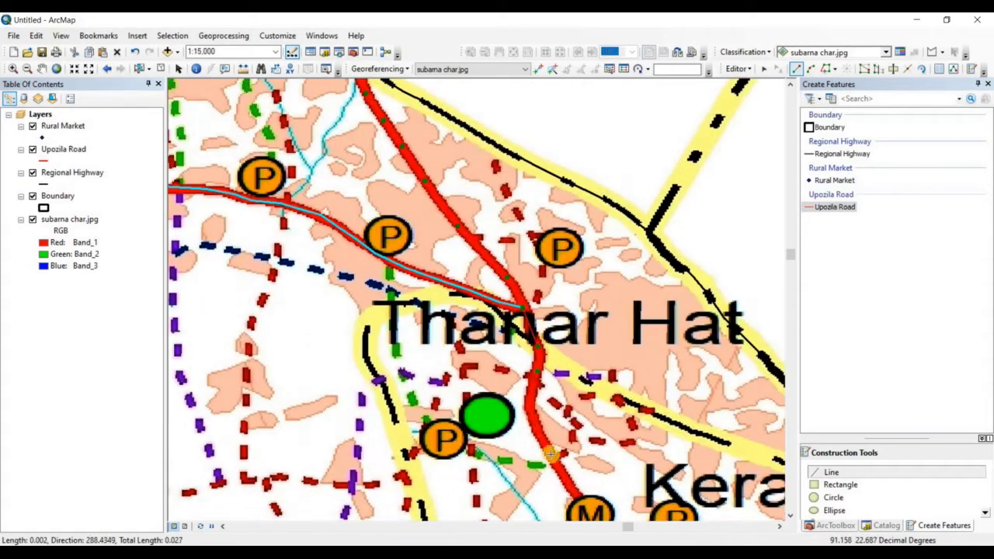
# Continue the northeastern Upozila Road line past Keramatpur Bazar and Janata Bazar to Chowrastar Bazar.
pyautogui.moveTo(652, 497); pyautogui.dragTo(258, 83)
pyautogui.click(337, 316)
pyautogui.moveTo(604, 365); pyautogui.dragTo(223, 217)
pyautogui.click(455, 264)
pyautogui.moveTo(540, 494); pyautogui.dragTo(468, 314)
pyautogui.click(466, 357)
# Trace the northeastern Upozila Road line past Chowrastar Bazar and finish it at the red triangle to the southeast.
pyautogui.press('Down')
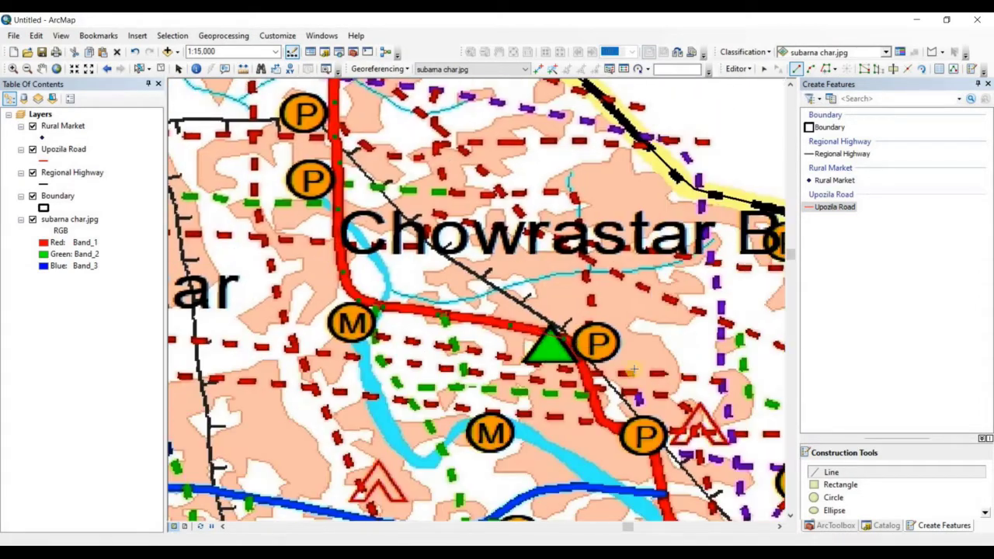
pyautogui.press('Down')
pyautogui.press('Right')
pyautogui.scroll(-4, 506, 332)
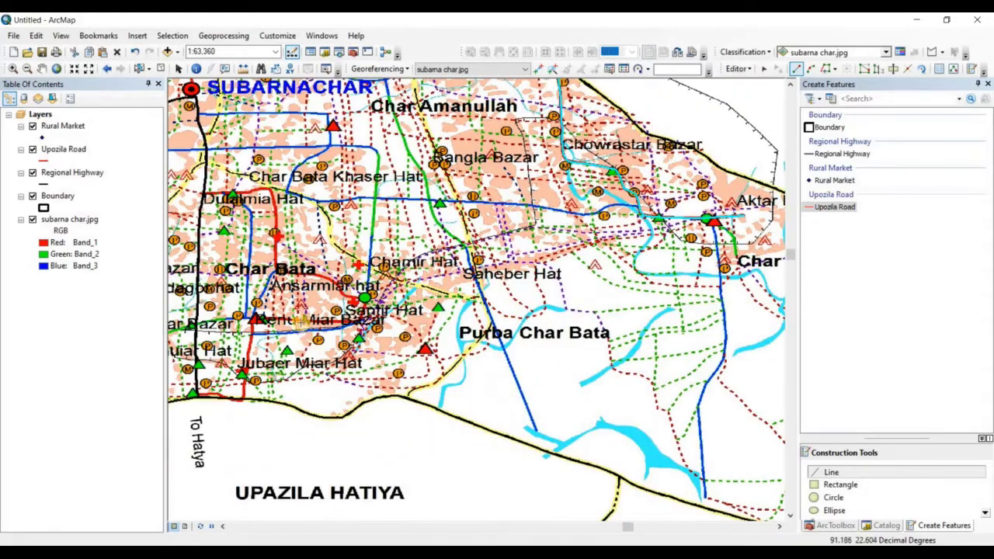
# Check the map for red roads still missing a line and save the edits.
pyautogui.moveTo(305, 330); pyautogui.dragTo(500, 403)
pyautogui.moveTo(338, 284); pyautogui.dragTo(392, 470)
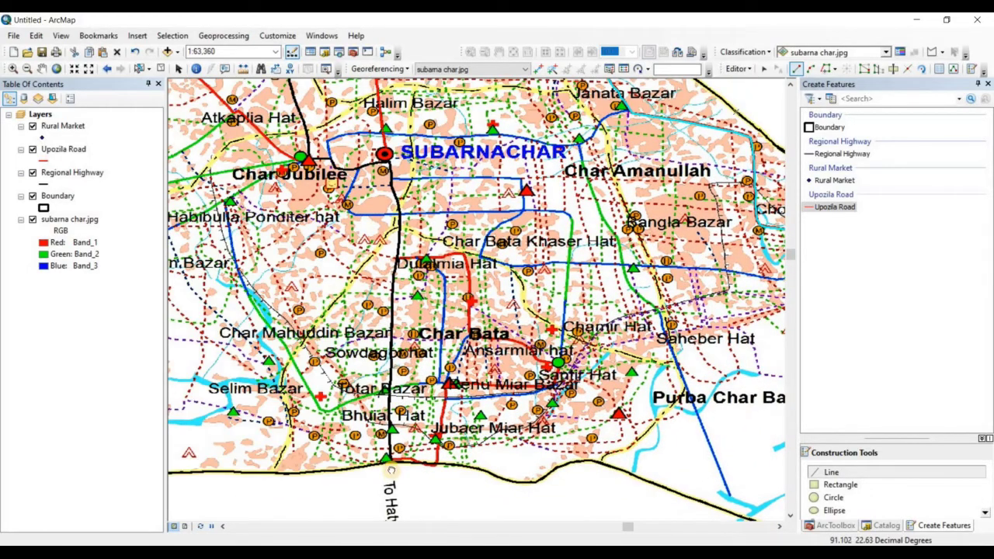
pyautogui.press('Up')
pyautogui.press('Left')
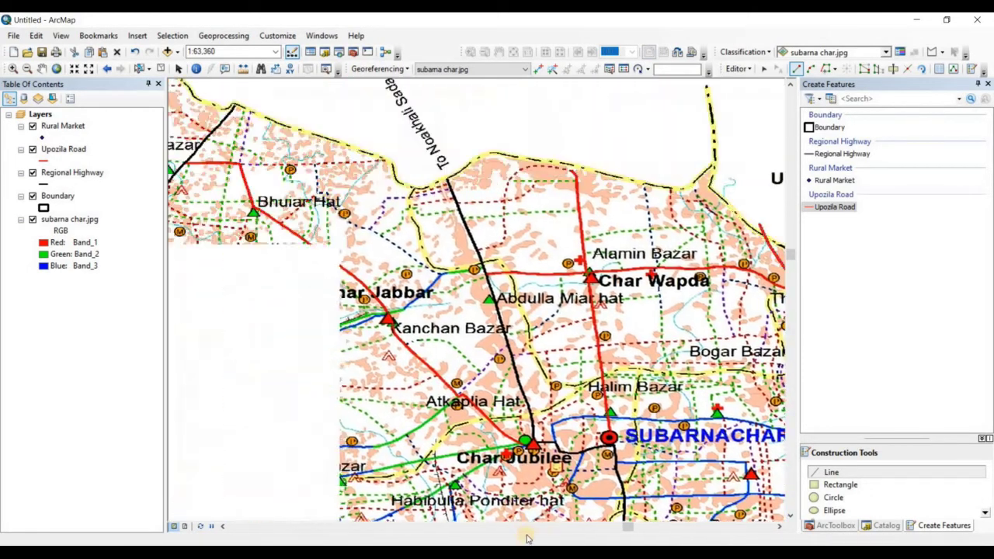
pyautogui.press('Down')
pyautogui.press('Right')
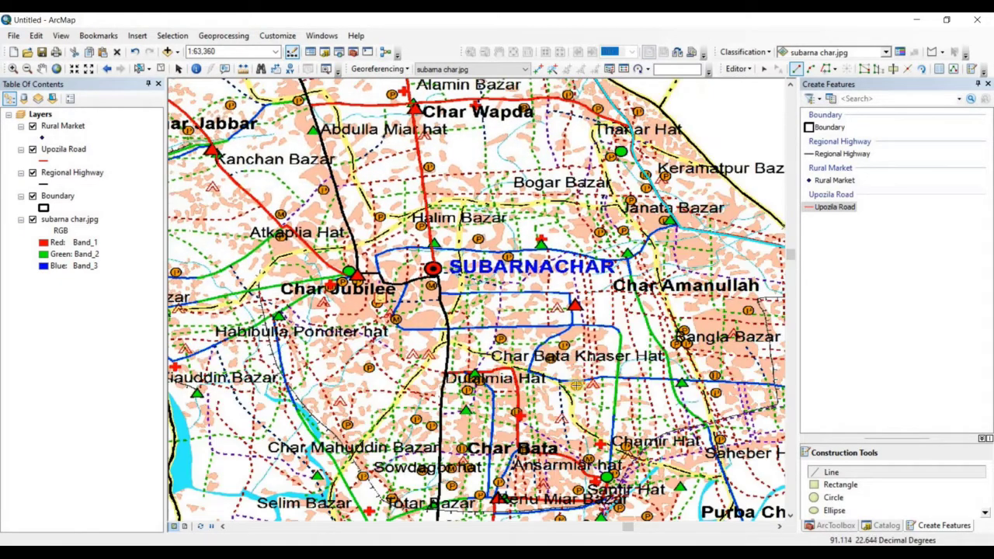
pyautogui.press('Down')
pyautogui.press('Right')
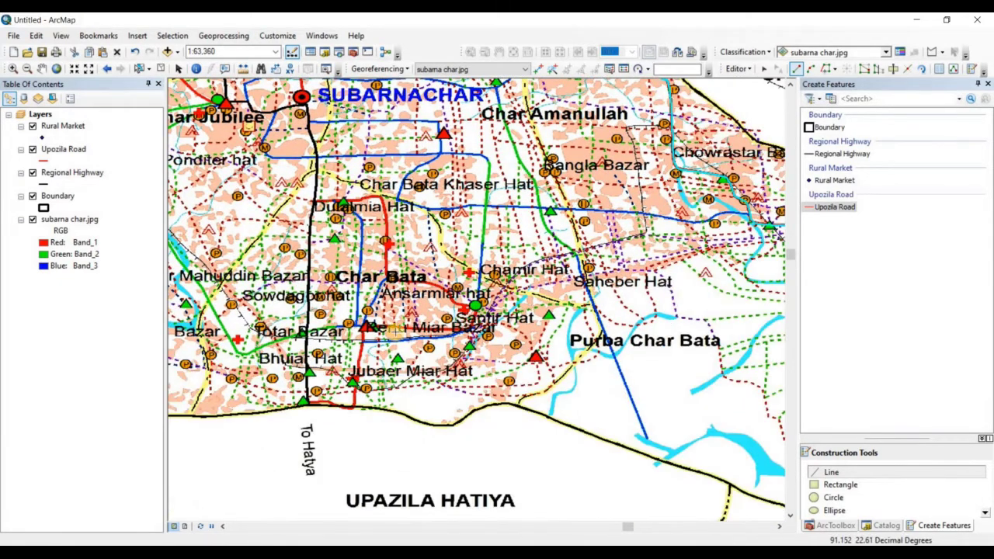
pyautogui.click(732, 69)
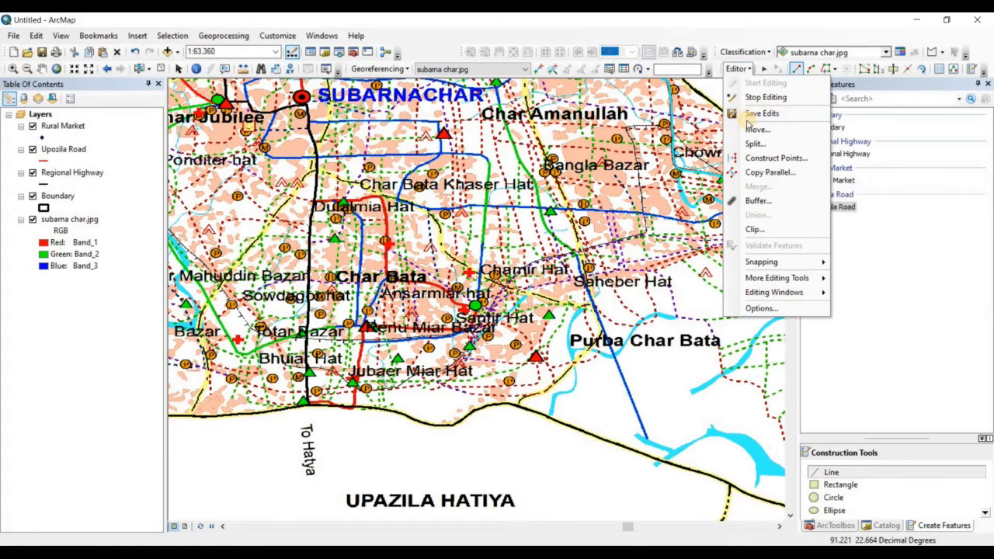
pyautogui.click(746, 118)
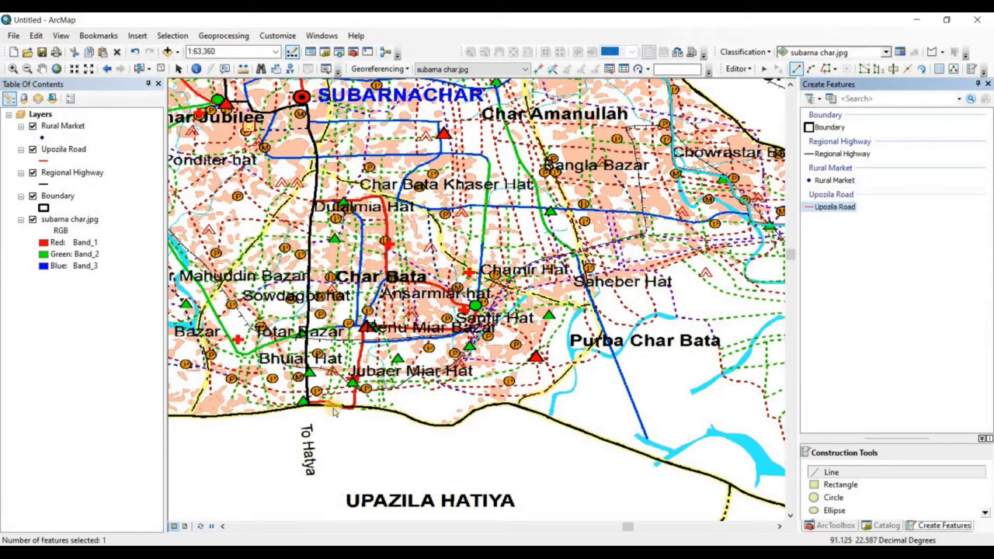
# Start an Upozila Road line at the Regional Highway's southern end and trace it east along the border to the bend below Jubaer Miar Hat.
pyautogui.scroll(4, 333, 412)
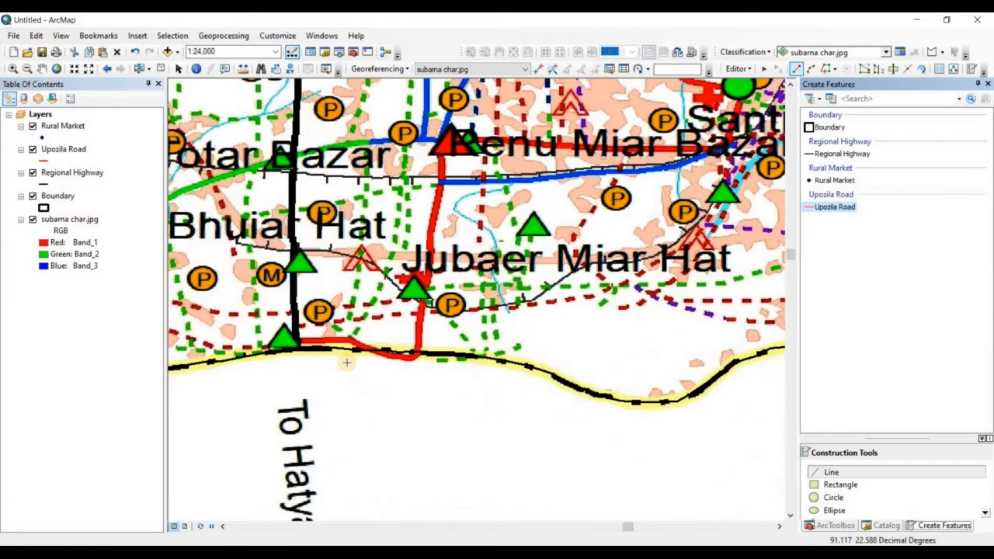
pyautogui.scroll(2, 349, 353)
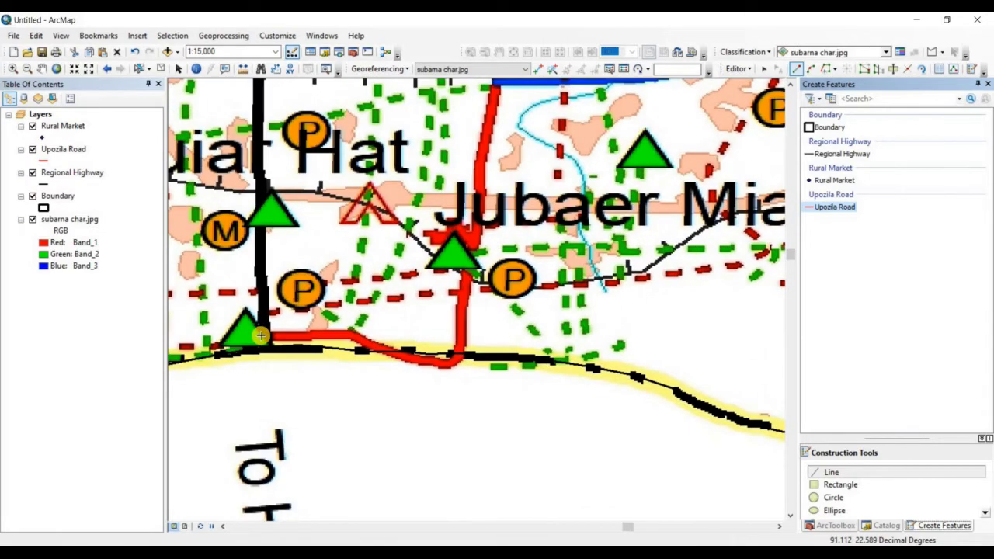
pyautogui.click(289, 336)
pyautogui.click(352, 335)
pyautogui.click(445, 364)
pyautogui.scroll(3, 455, 355)
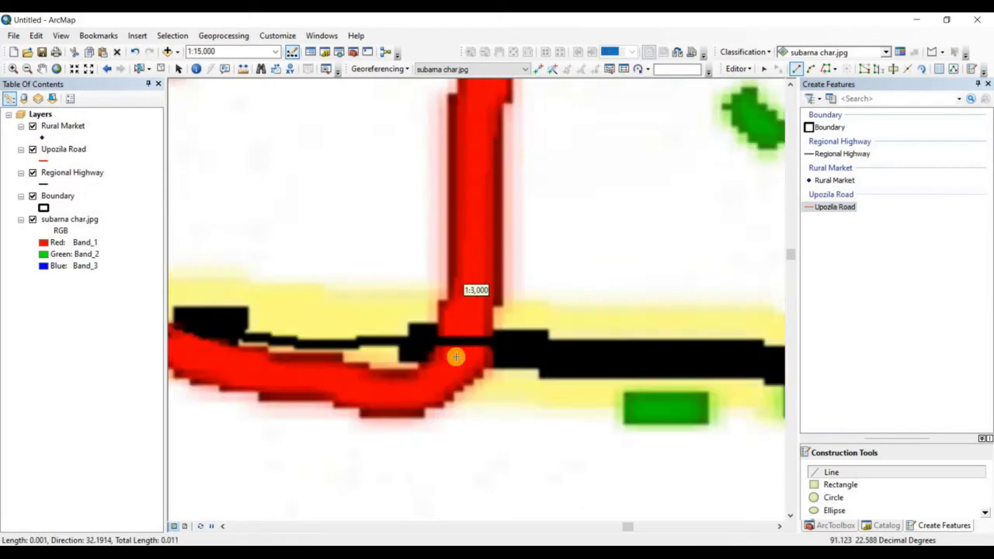
pyautogui.scroll(-3, 455, 355)
# Continue the southern Upozila Road line north to Renu Miar Bazar, east to Santir Hat and back northwest toward Char Bata.
pyautogui.click(446, 229)
pyautogui.click(456, 171)
pyautogui.moveTo(456, 171); pyautogui.dragTo(418, 452)
pyautogui.moveTo(776, 380); pyautogui.dragTo(444, 380)
pyautogui.click(567, 301)
pyautogui.click(367, 220)
pyautogui.moveTo(366, 221); pyautogui.dragTo(504, 349)
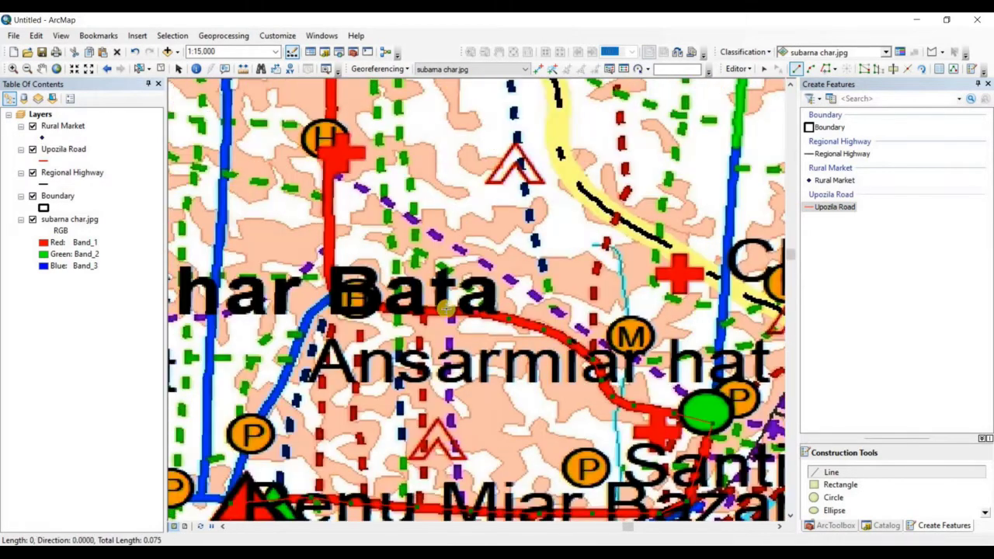
# Trace the southern Upozila Road line north from Char Bata to Dulalmia Hat and finish it at the Regional Highway.
pyautogui.click(368, 306)
pyautogui.moveTo(282, 177); pyautogui.dragTo(419, 344)
pyautogui.click(422, 273)
pyautogui.click(401, 124)
pyautogui.moveTo(400, 125); pyautogui.dragTo(547, 313)
pyautogui.doubleClick(274, 328)
# Save the edits with the finished southern Upozila Road line.
pyautogui.scroll(2, 603, 328)
pyautogui.scroll(-5, 602, 330)
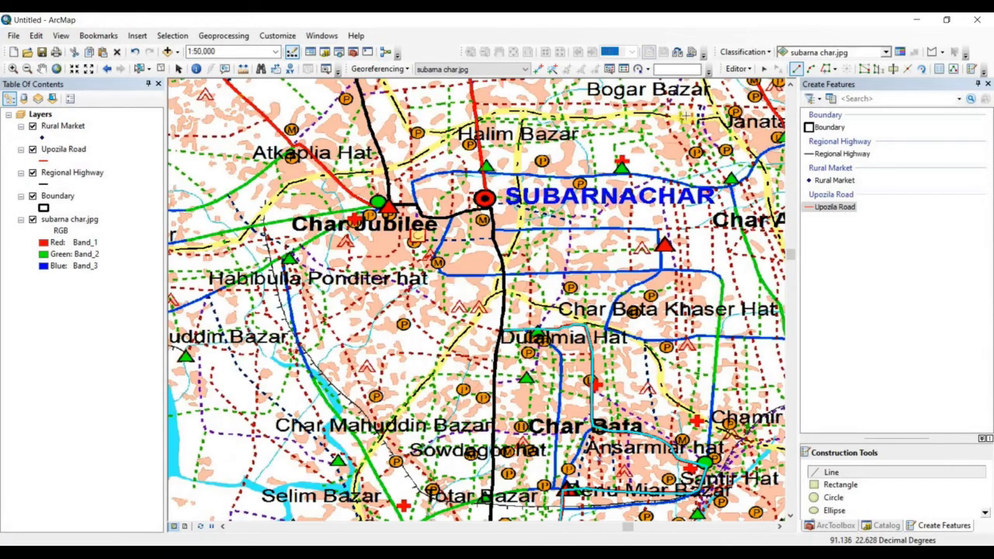
pyautogui.click(737, 69)
pyautogui.click(754, 111)
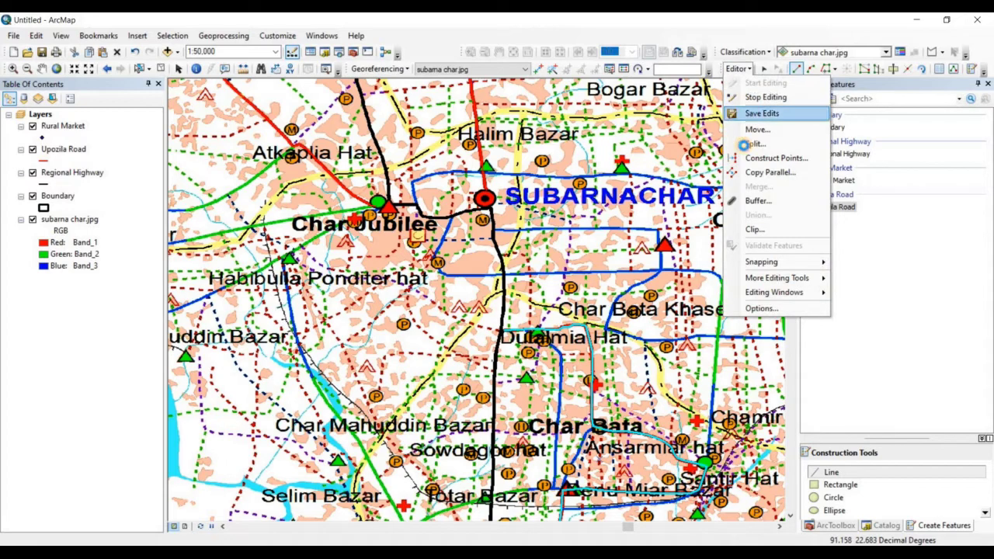
# Review the digitized roads on the whole upazila map and save the edits once more.
pyautogui.scroll(-1, 612, 366)
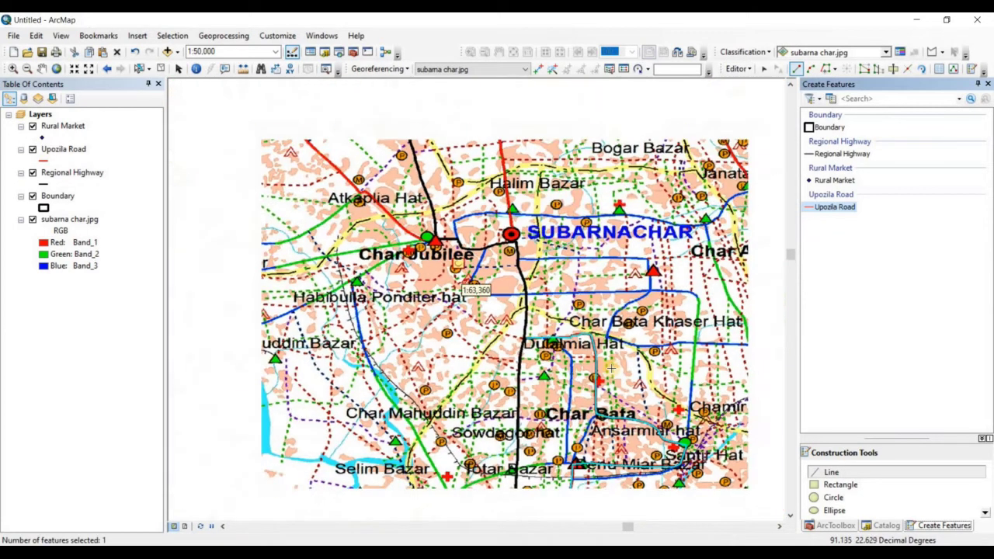
pyautogui.moveTo(487, 425); pyautogui.dragTo(509, 237)
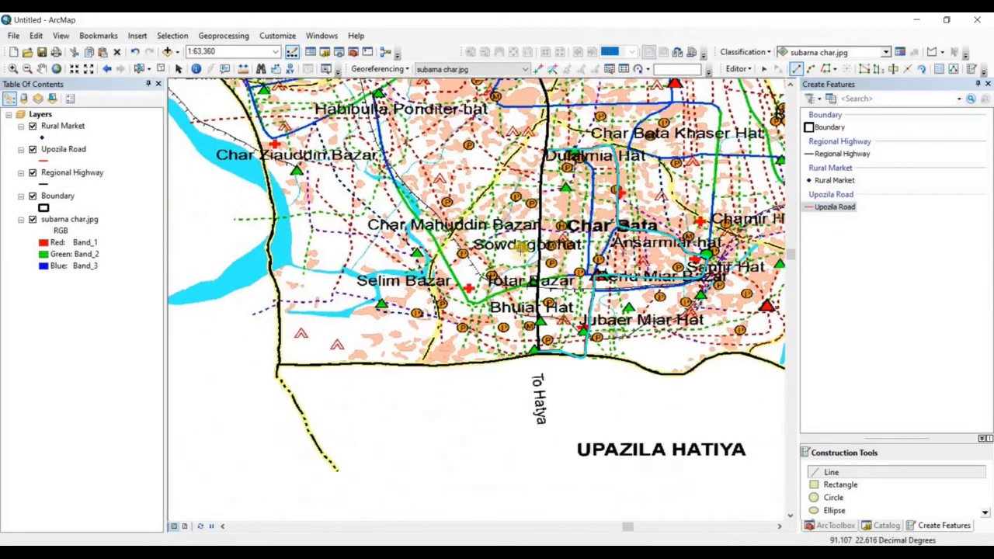
pyautogui.scroll(-3, 327, 297)
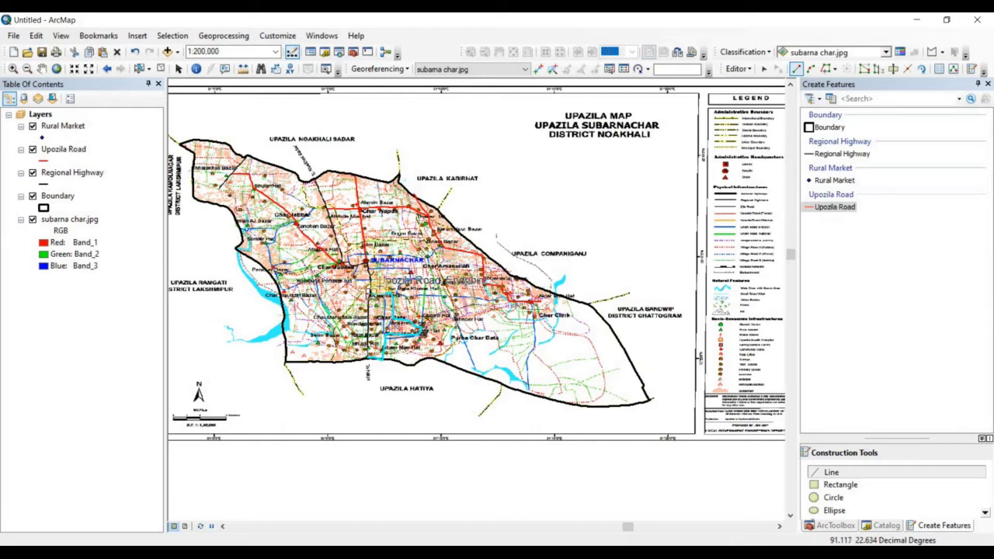
pyautogui.click(737, 68)
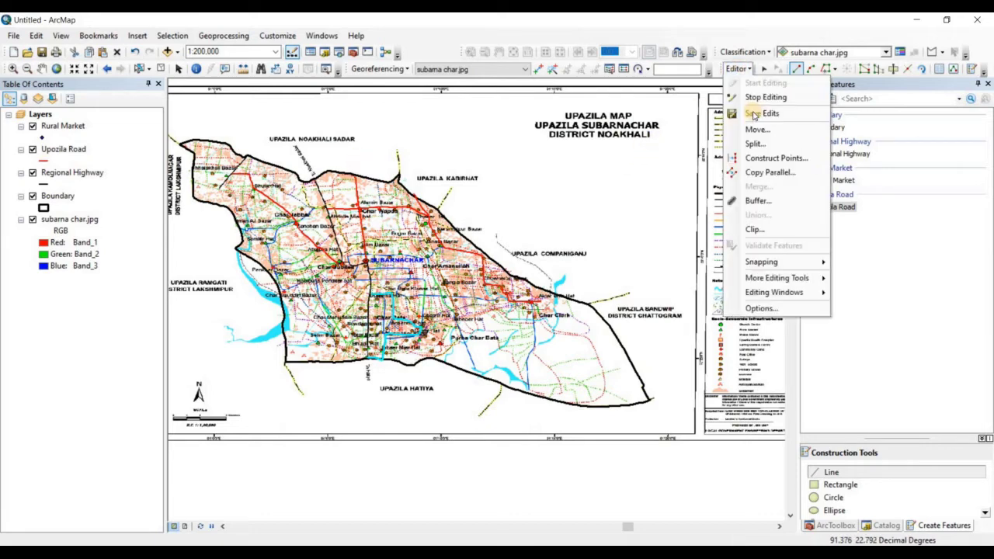
pyautogui.click(753, 114)
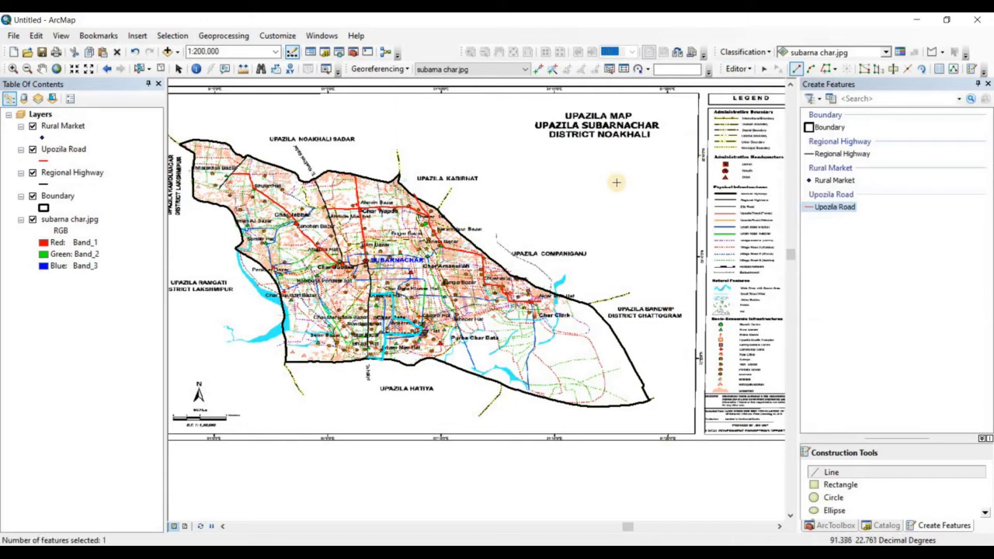
# Select the Rural Market feature template and change the layer's point symbol to the green Triangle 3.
pyautogui.click(832, 180)
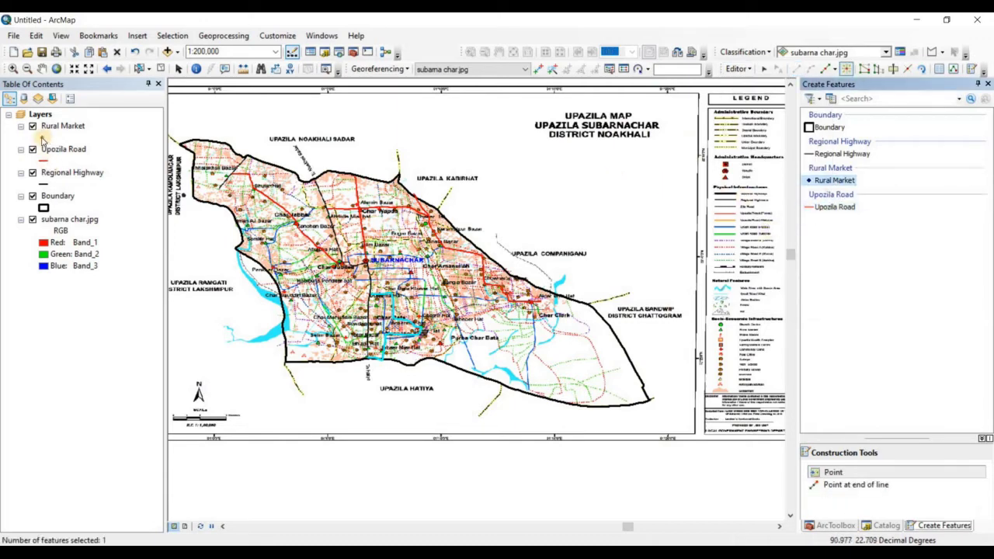
pyautogui.click(45, 137)
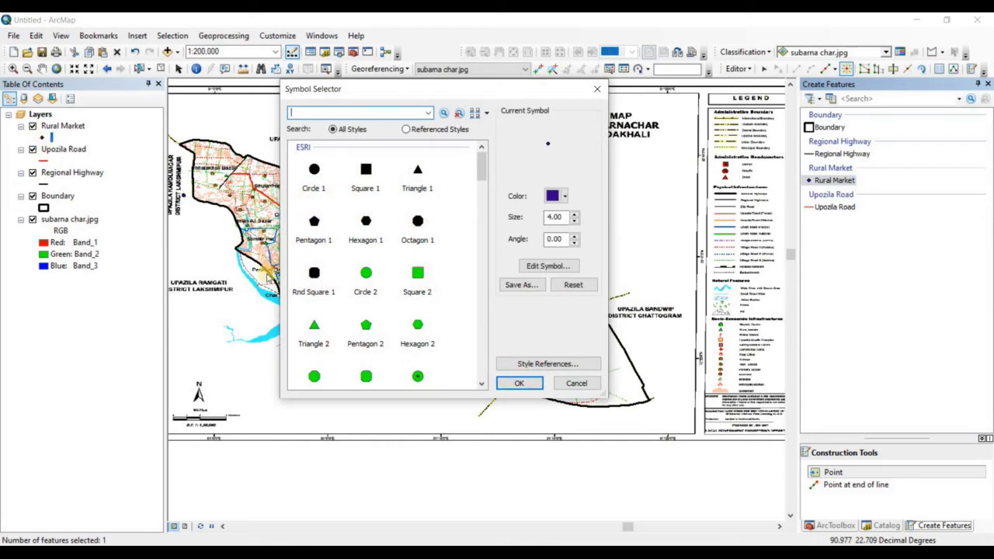
pyautogui.moveTo(485, 171); pyautogui.dragTo(485, 188)
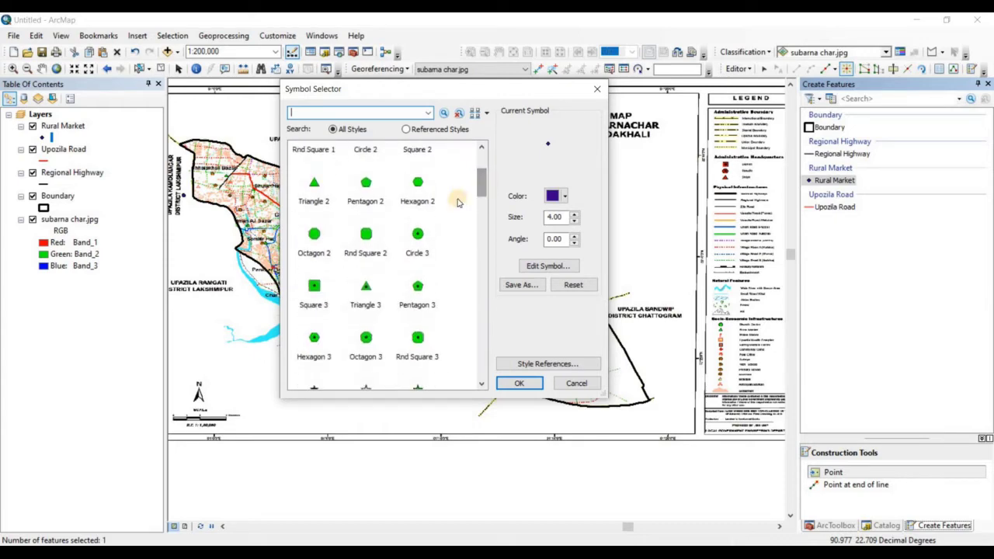
pyautogui.click(367, 289)
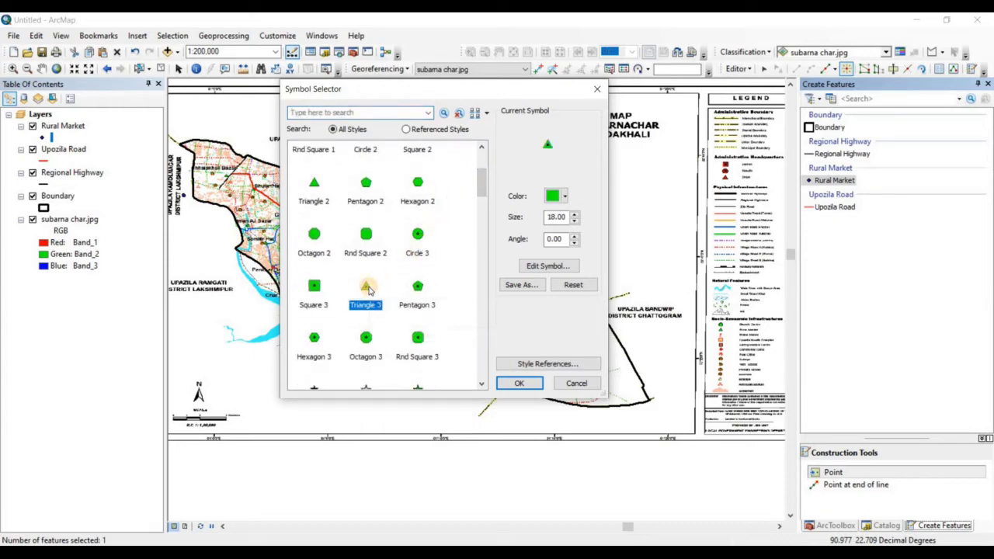
pyautogui.click(522, 384)
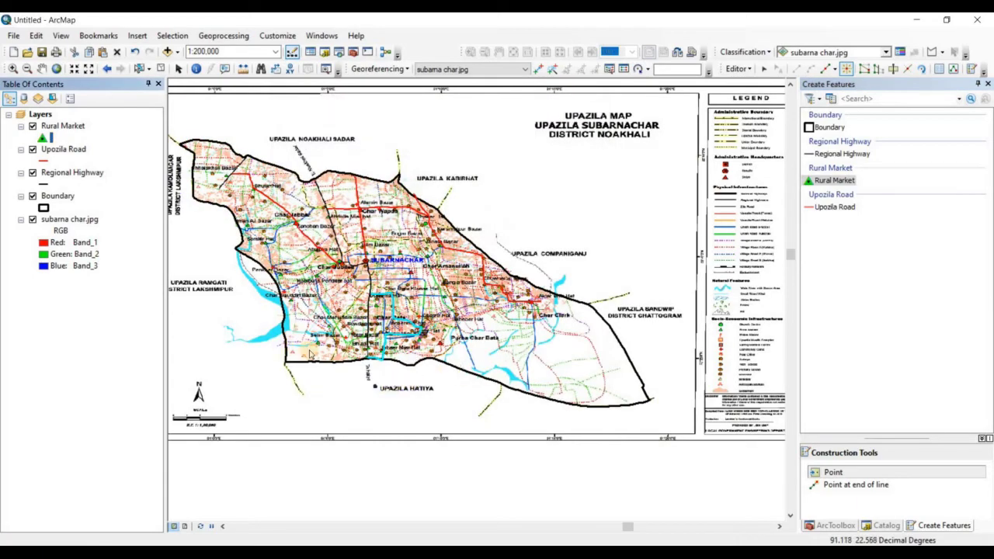
# Place a Rural Market point on the green market triangle southwest of the Selim Bazar label.
pyautogui.scroll(-3, 311, 355)
pyautogui.scroll(-4, 336, 333)
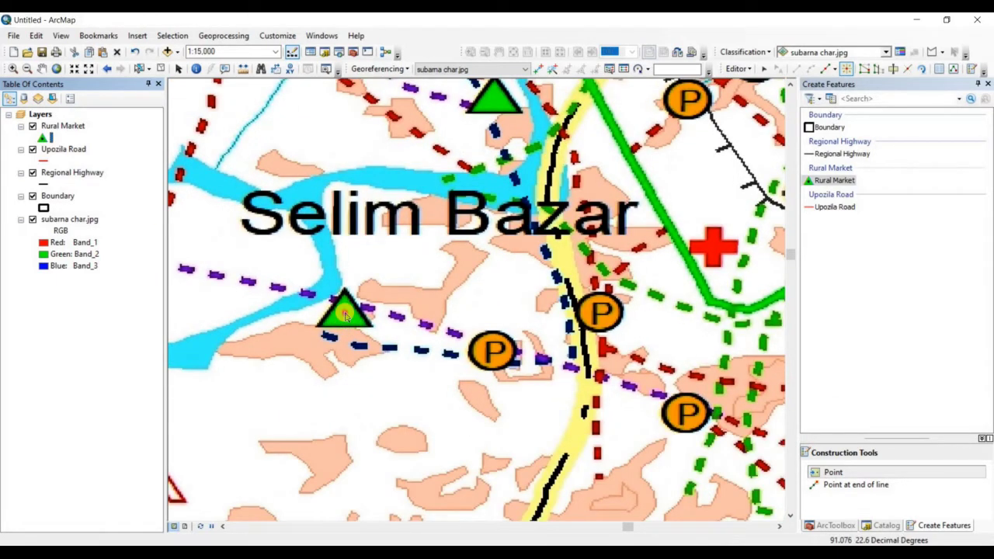
pyautogui.click(345, 315)
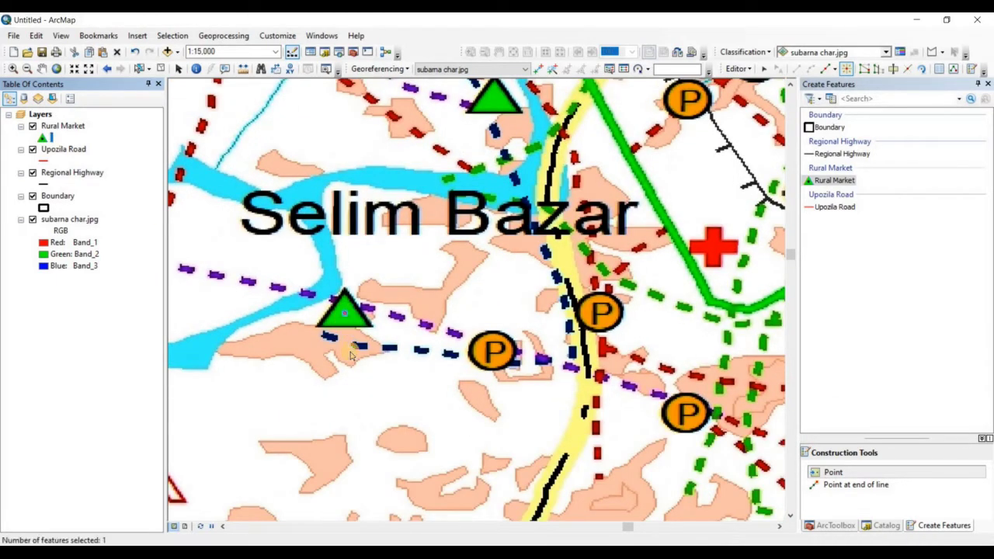
# Enlarge the Rural Market layer's triangle symbol.
pyautogui.click(42, 138)
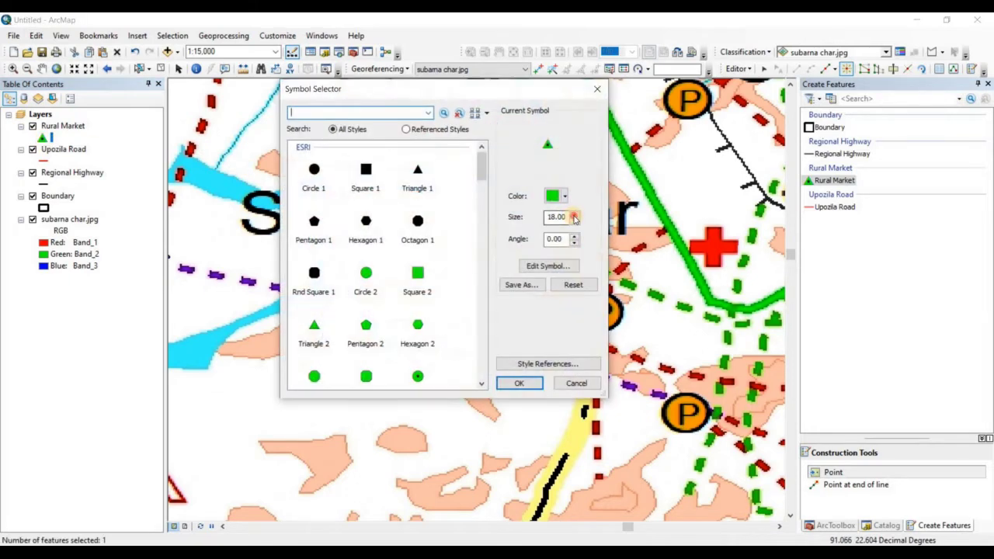
pyautogui.click(574, 218)
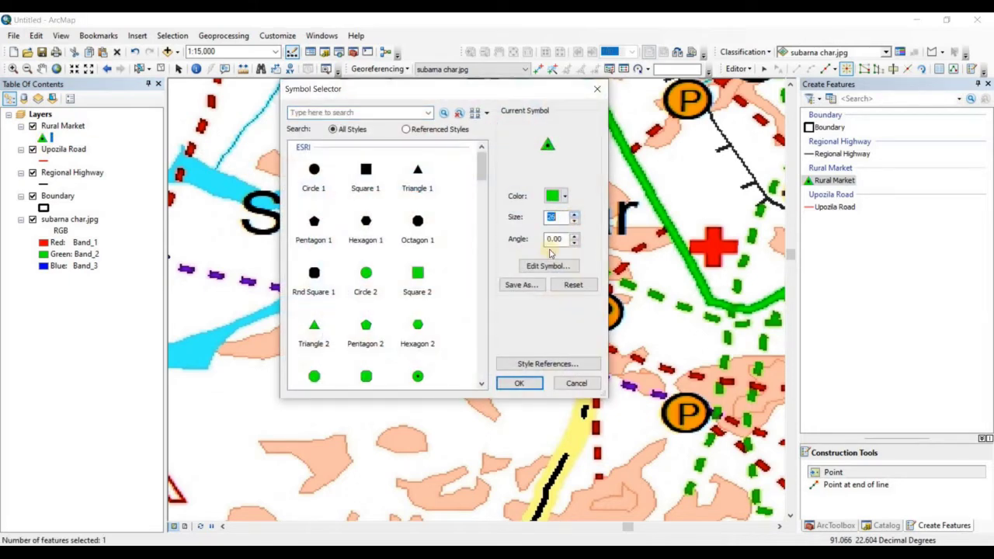
pyautogui.click(532, 386)
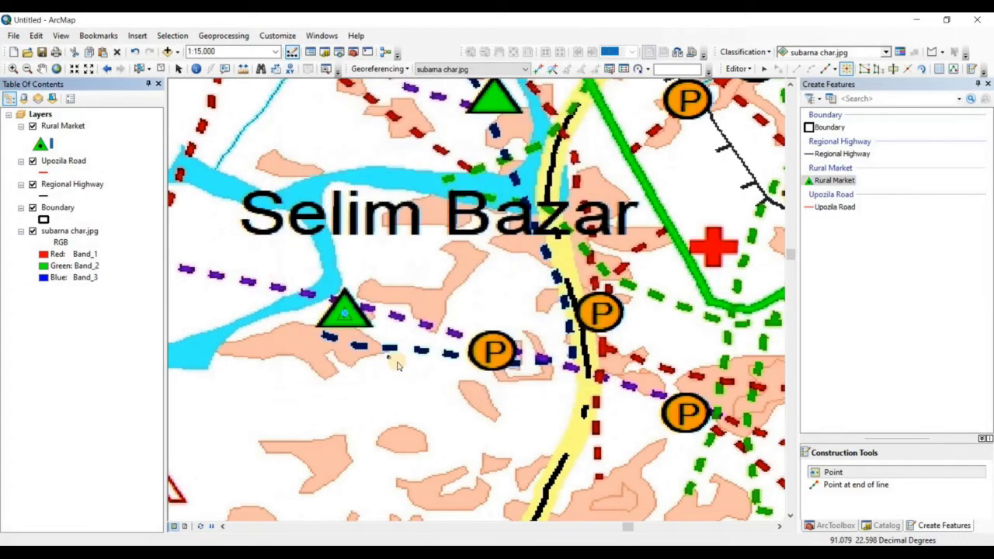
# Place Rural Market points at Char Mahuddin Bazar, Bhuiar Hat, Jubaer Miar Hat and the southern end of the Regional Highway.
pyautogui.scroll(-2, 397, 365)
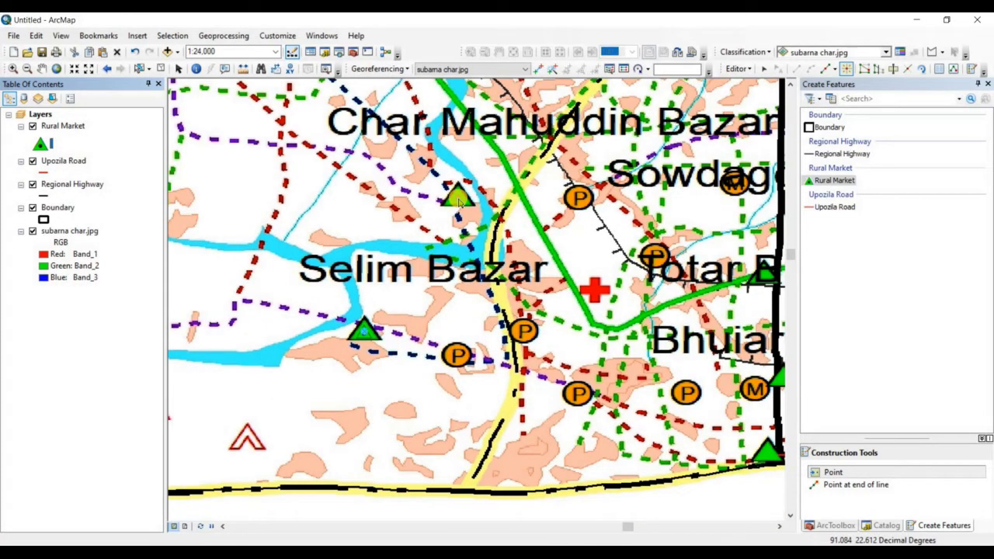
pyautogui.click(605, 360)
pyautogui.moveTo(390, 308); pyautogui.dragTo(175, 260)
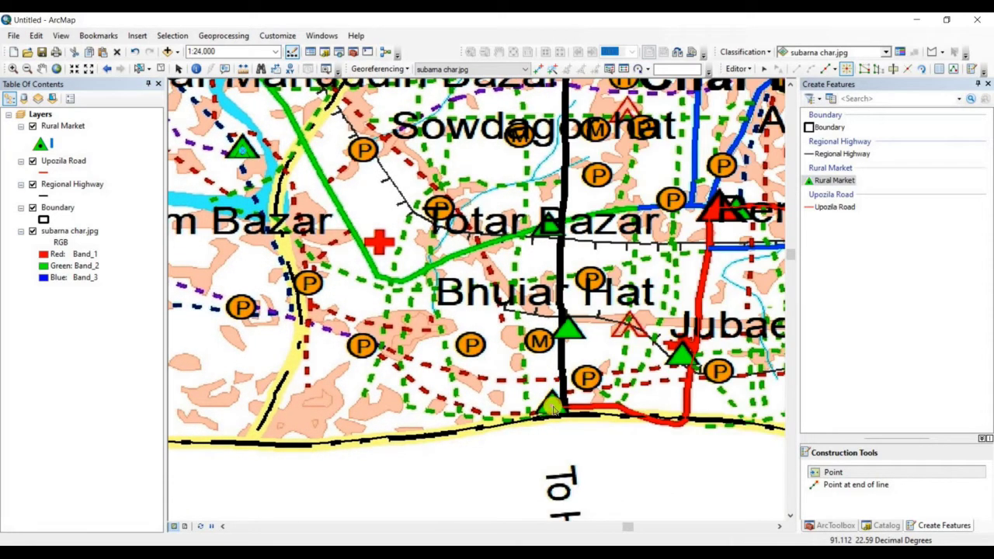
pyautogui.click(569, 332)
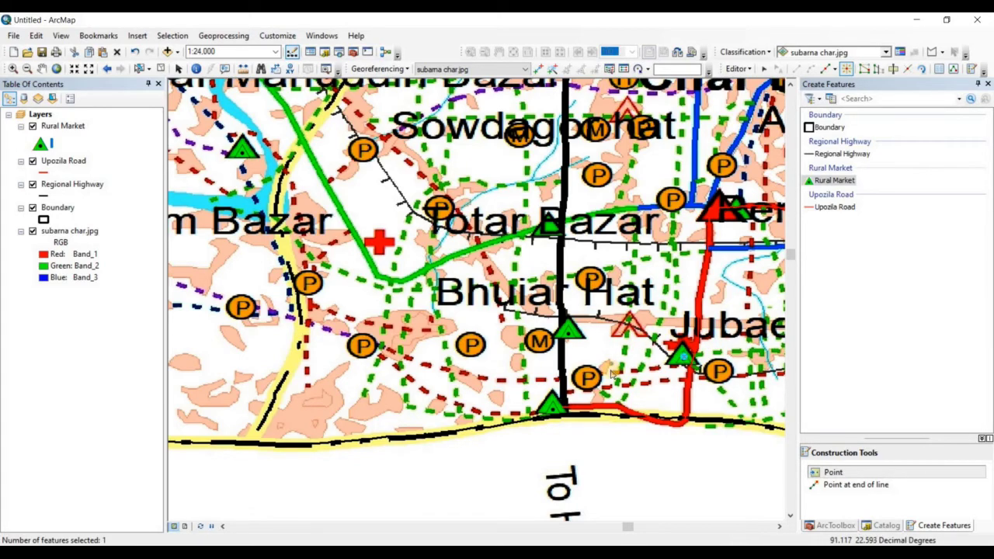
# Place a Rural Market point on the green market triangle southeast of Renu Miar Bazar.
pyautogui.scroll(2, 629, 349)
pyautogui.scroll(-2, 628, 349)
pyautogui.scroll(-2, 473, 311)
pyautogui.scroll(2, 581, 463)
pyautogui.click(581, 464)
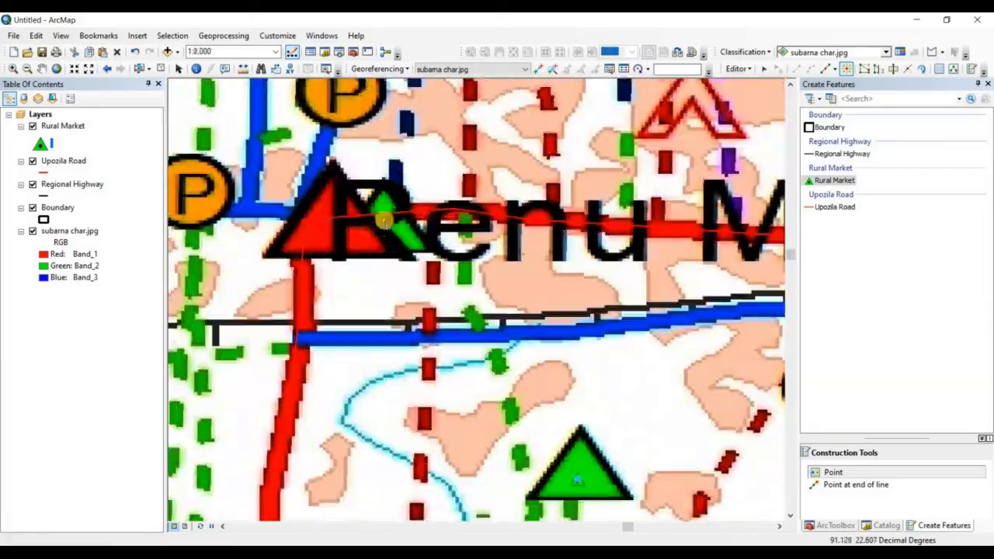
# Hide the Upozila Road layer and place the Rural Market points in the eastern part of the map toward Char Clerk.
pyautogui.scroll(-2, 590, 288)
pyautogui.scroll(2, 630, 236)
pyautogui.scroll(2, 631, 233)
pyautogui.scroll(-3, 582, 256)
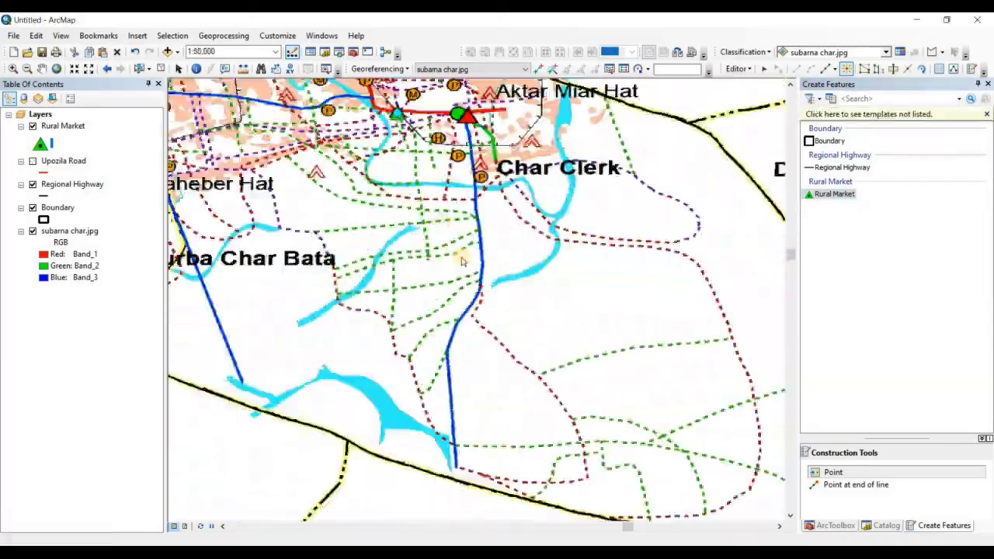
pyautogui.scroll(3, 528, 279)
pyautogui.scroll(-3, 466, 307)
pyautogui.click(461, 300)
# Place the western Rural Market points at Somitir Hat, Iman Ali Bazar, Bhuiar Hat and Chhalakhali Bazar.
pyautogui.moveTo(326, 342); pyautogui.dragTo(767, 236)
pyautogui.moveTo(403, 155); pyautogui.dragTo(450, 491)
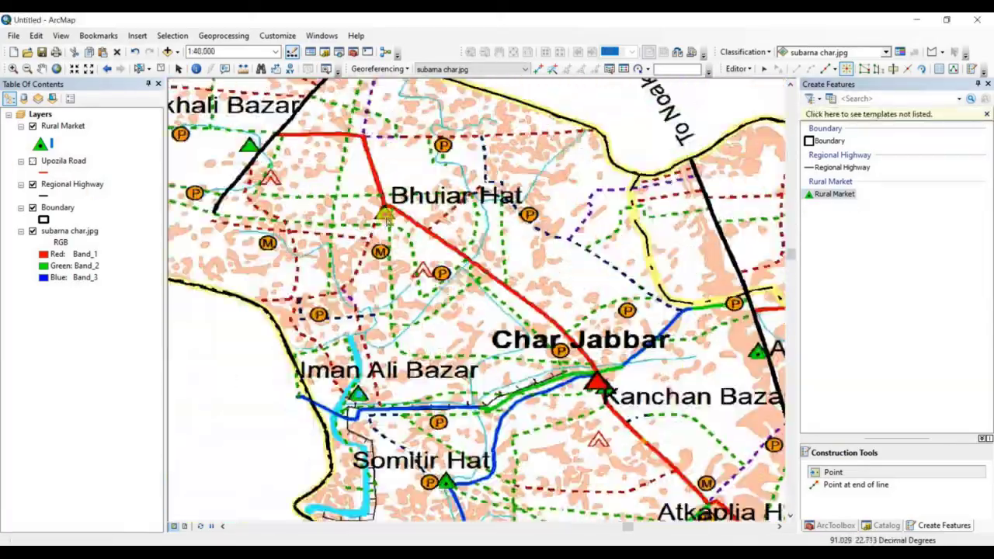
pyautogui.click(252, 145)
pyautogui.scroll(-3, 251, 145)
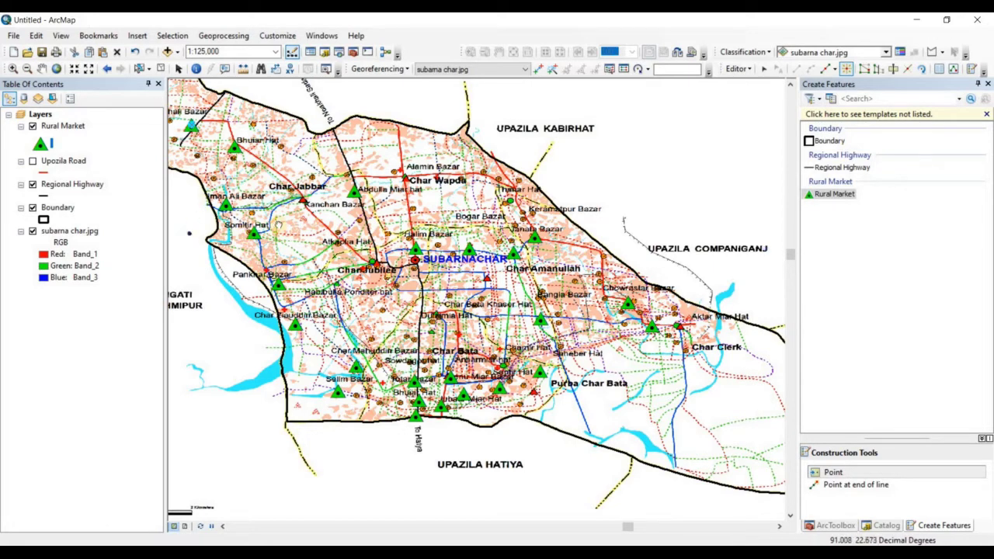
# Check the placed Rural Market points across the upazila map and save the edits.
pyautogui.moveTo(277, 224); pyautogui.dragTo(364, 216)
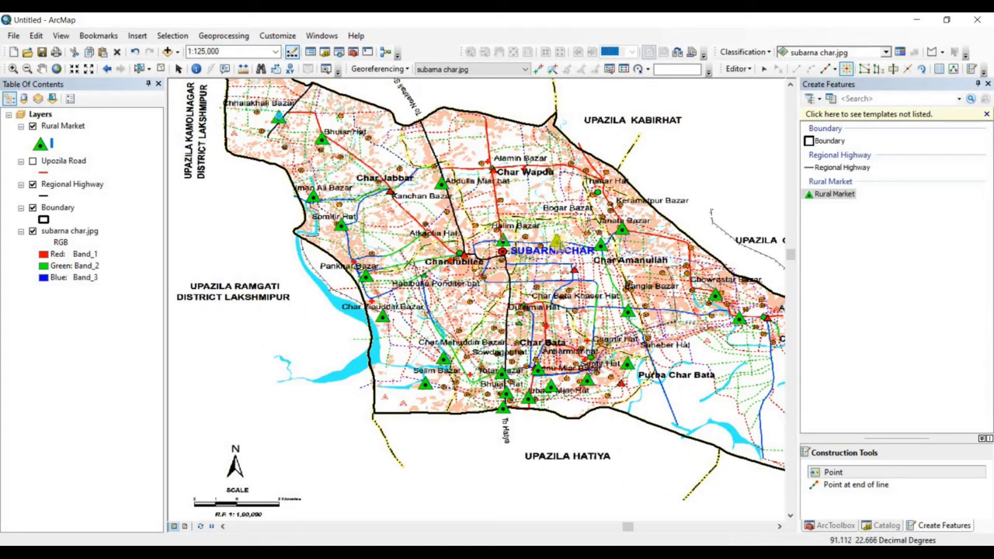
pyautogui.click(557, 241)
pyautogui.click(736, 320)
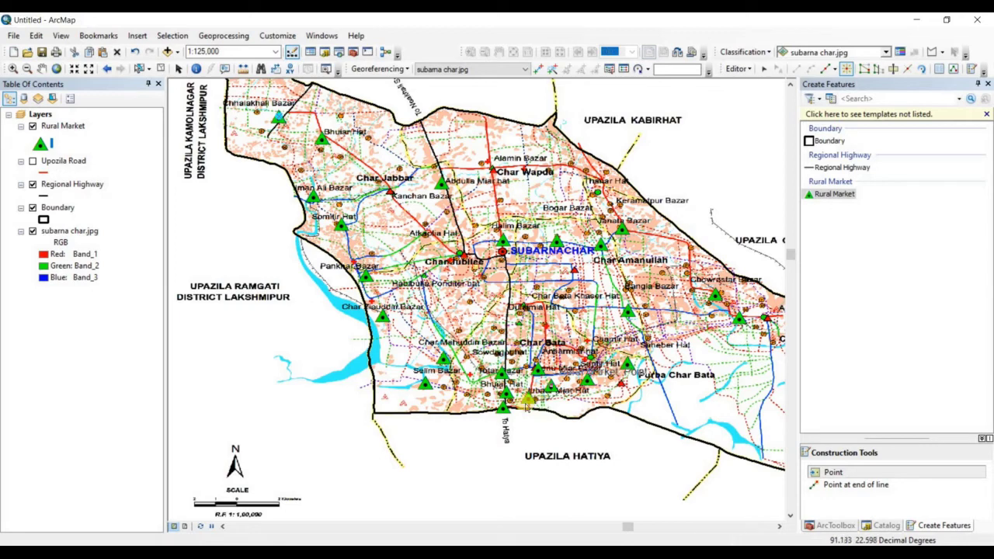
pyautogui.moveTo(579, 453)
pyautogui.mouseDown()
pyautogui.moveTo(436, 422)
pyautogui.moveTo(496, 444)
pyautogui.mouseUp()
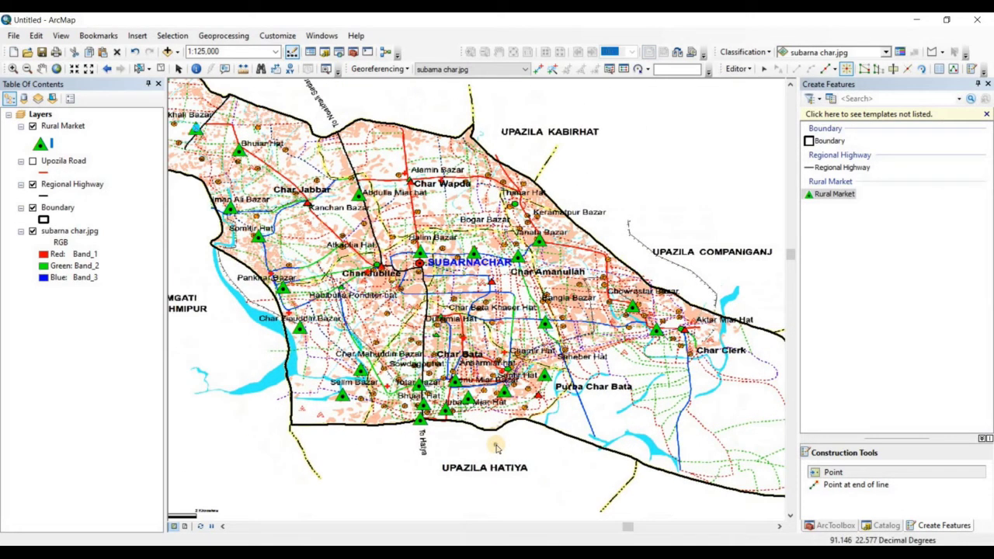
pyautogui.click(495, 446)
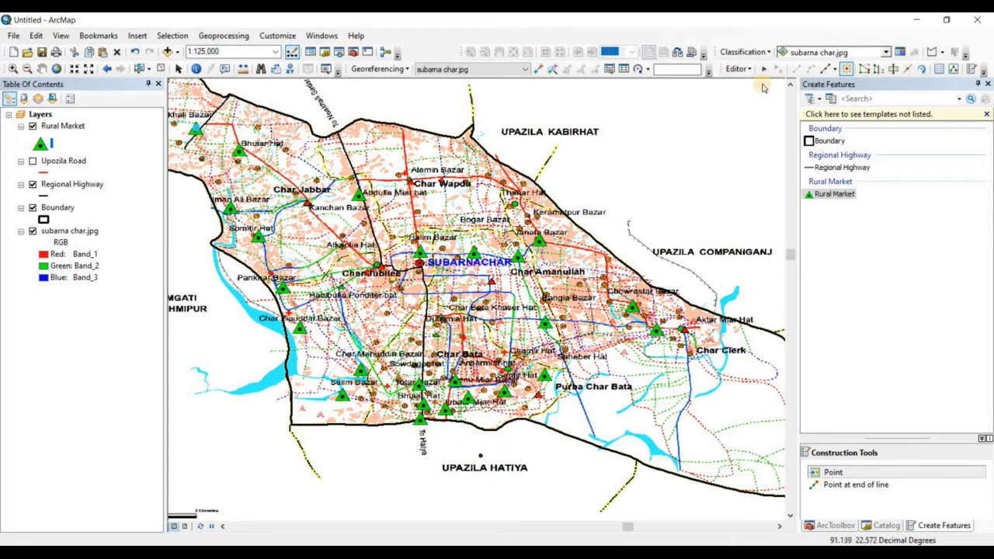
pyautogui.click(738, 68)
pyautogui.click(757, 113)
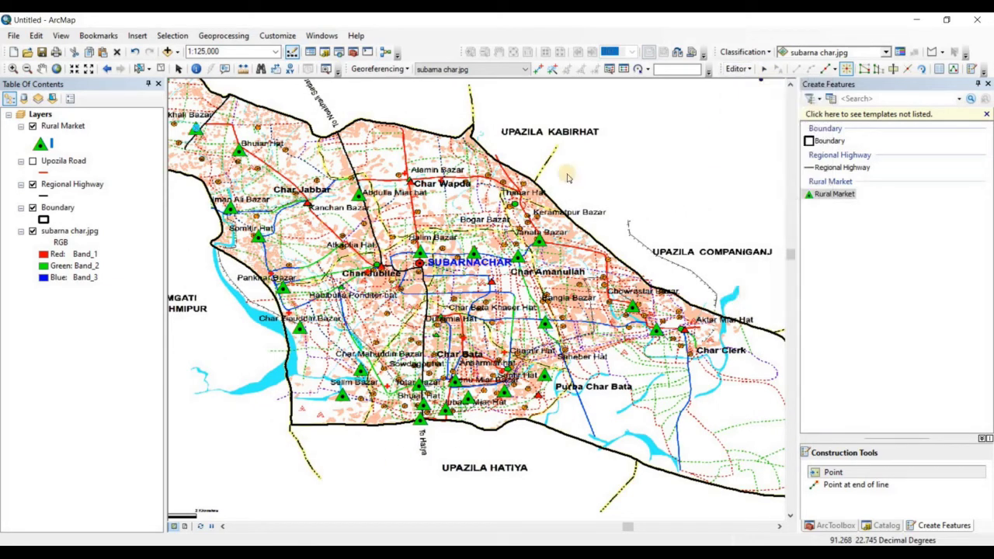
# Reduce the size of the Rural Market layer's triangle symbol.
pyautogui.click(567, 175)
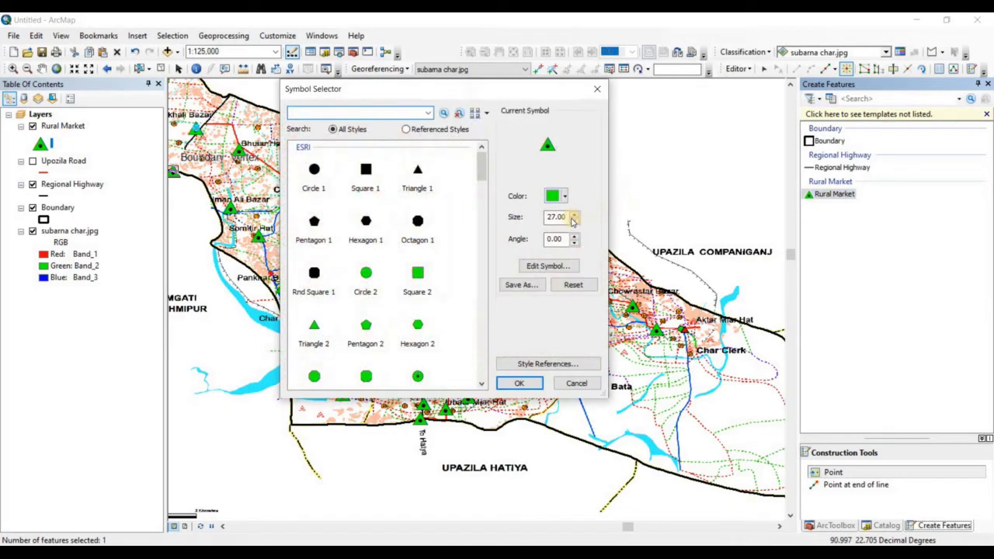
pyautogui.click(572, 220)
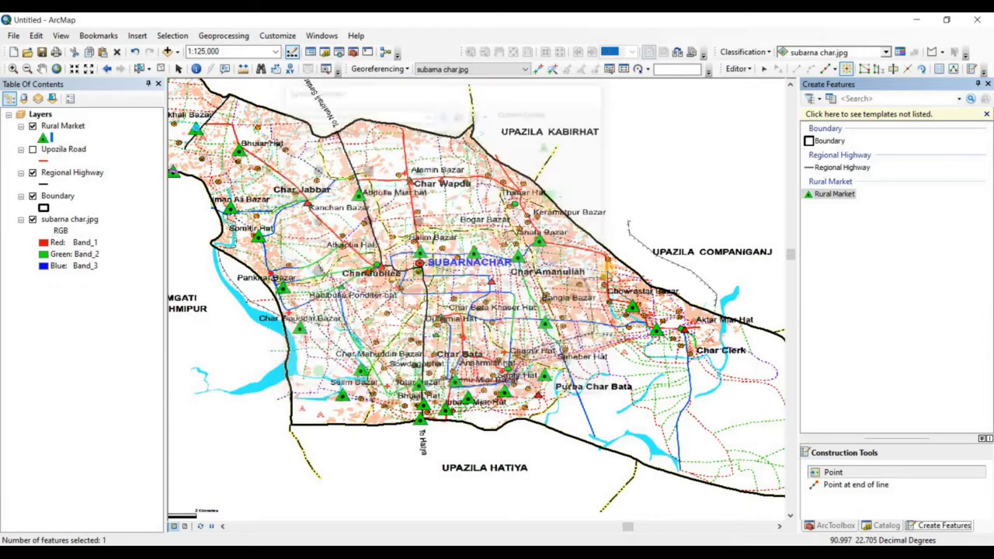
pyautogui.click(518, 383)
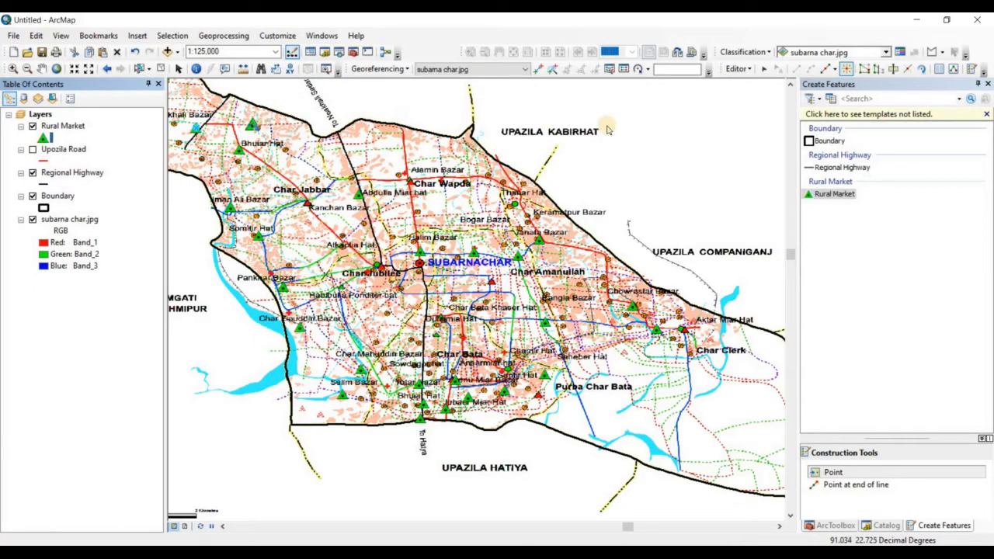
# Stop the editing session and bring up the Catalog.
pyautogui.click(744, 71)
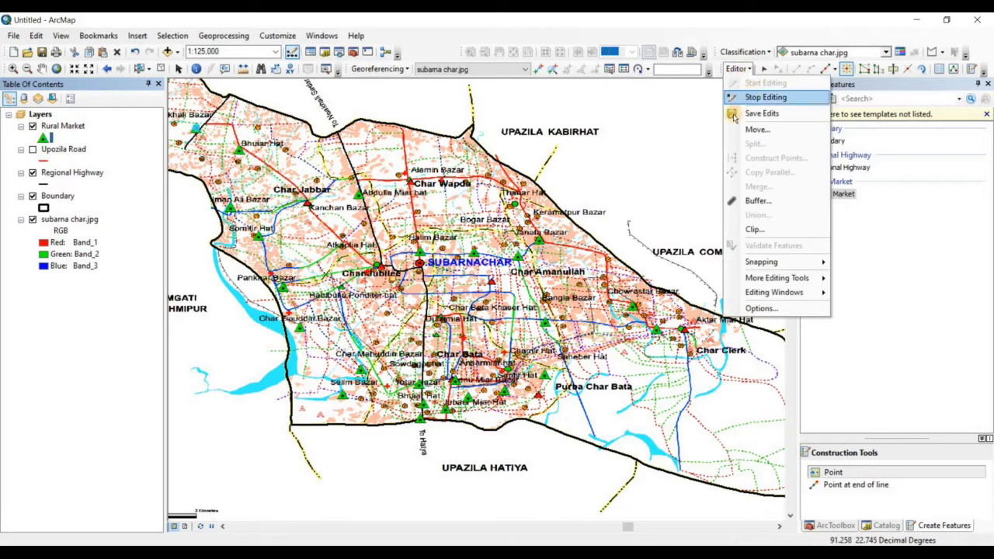
pyautogui.click(757, 98)
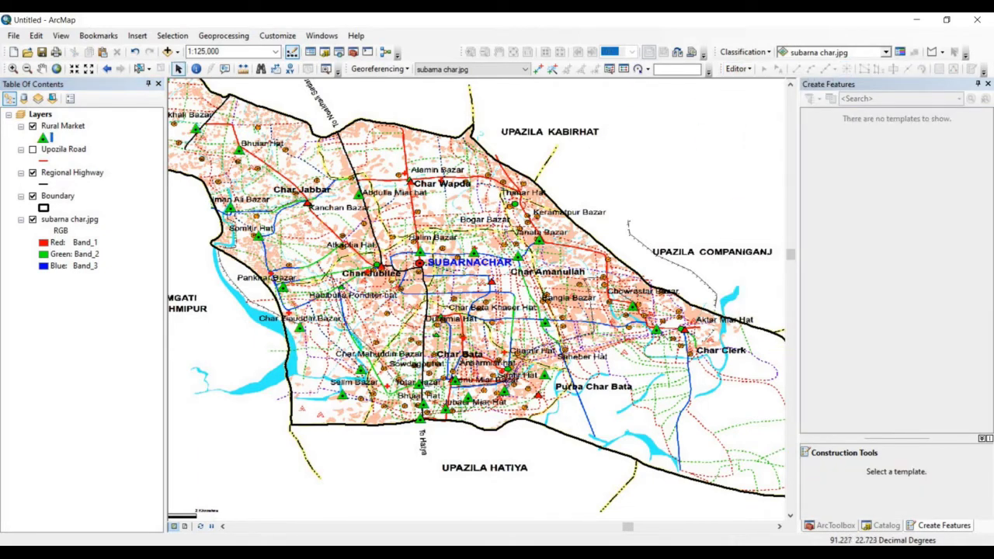
pyautogui.click(885, 525)
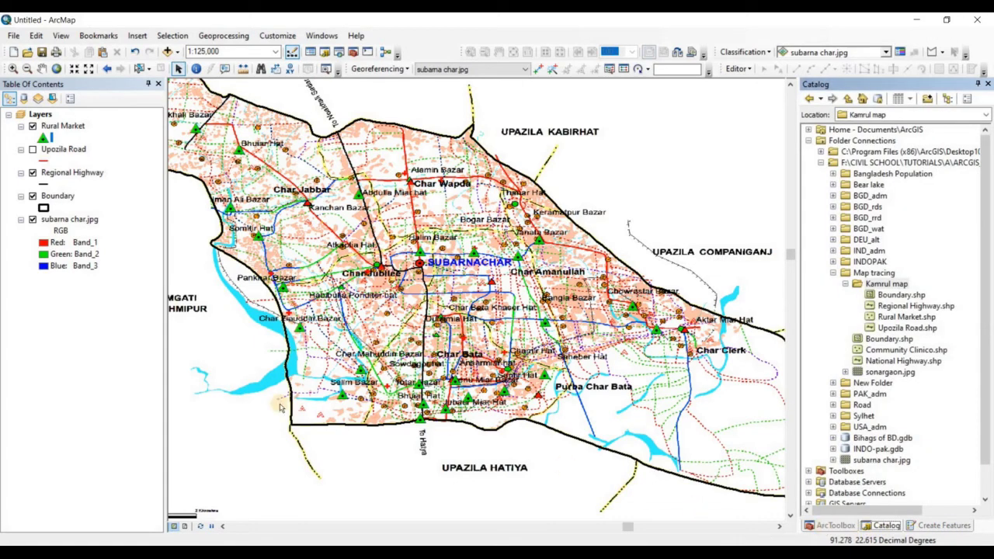
# Show the Upozila Road layer and hide the scanned subarna char.jpg map so only the digitized layers are displayed.
pyautogui.click(33, 149)
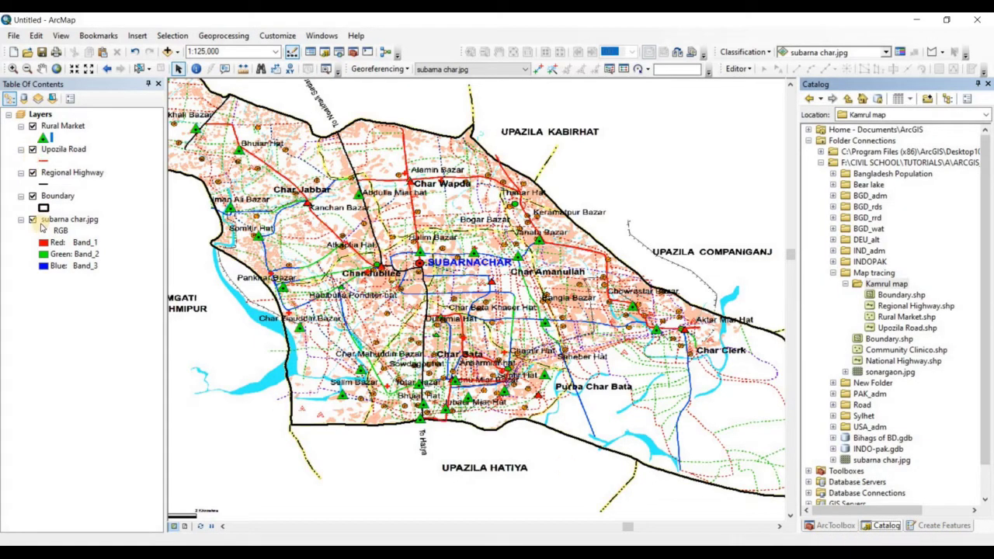
pyautogui.click(33, 220)
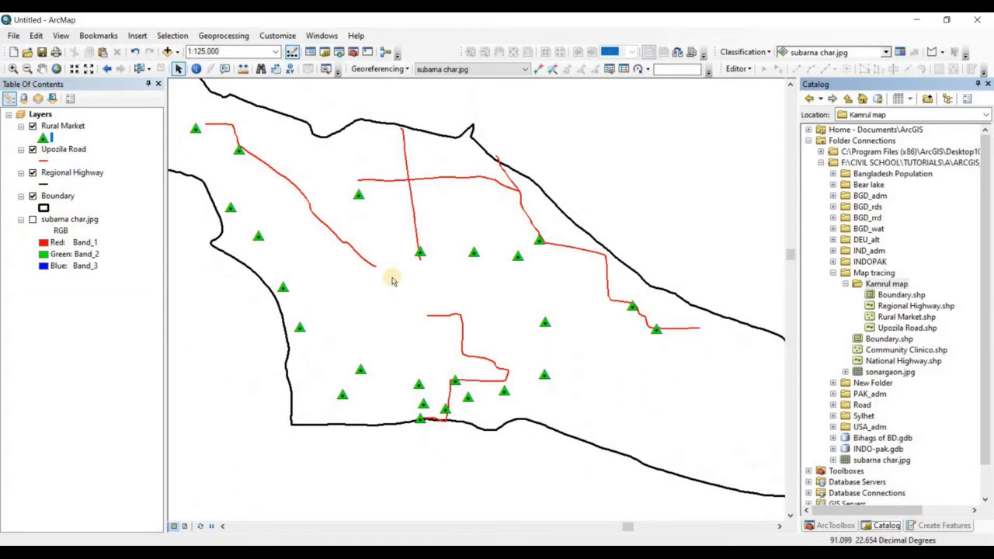
pyautogui.scroll(2, 392, 281)
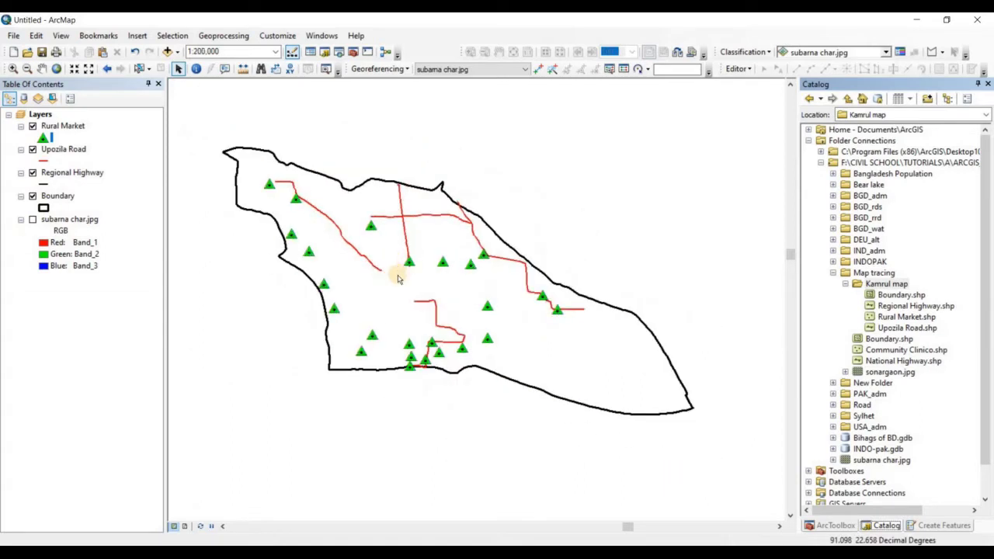
# Switch to the page layout and set its paper to ANSI C in landscape orientation.
pyautogui.moveTo(408, 281); pyautogui.dragTo(427, 268)
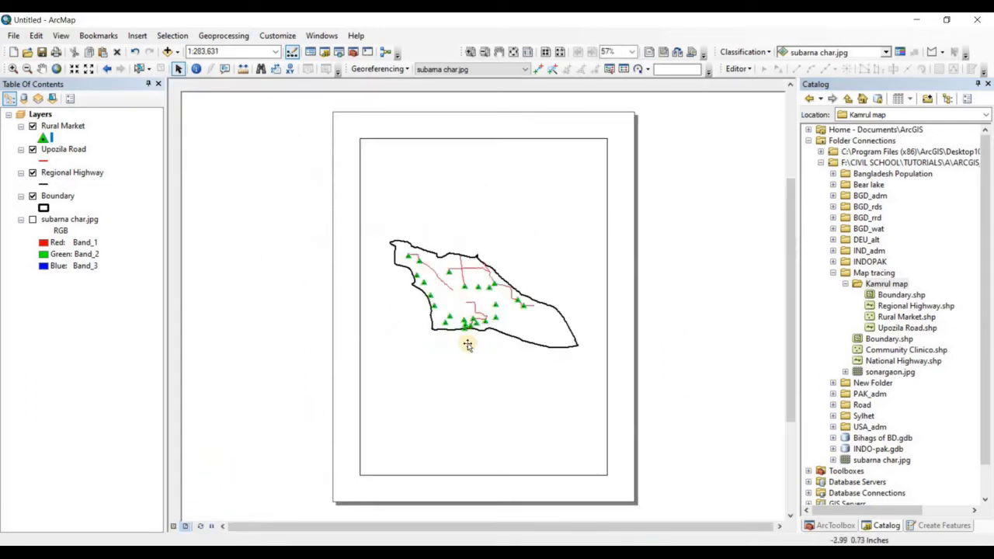
pyautogui.click(13, 36)
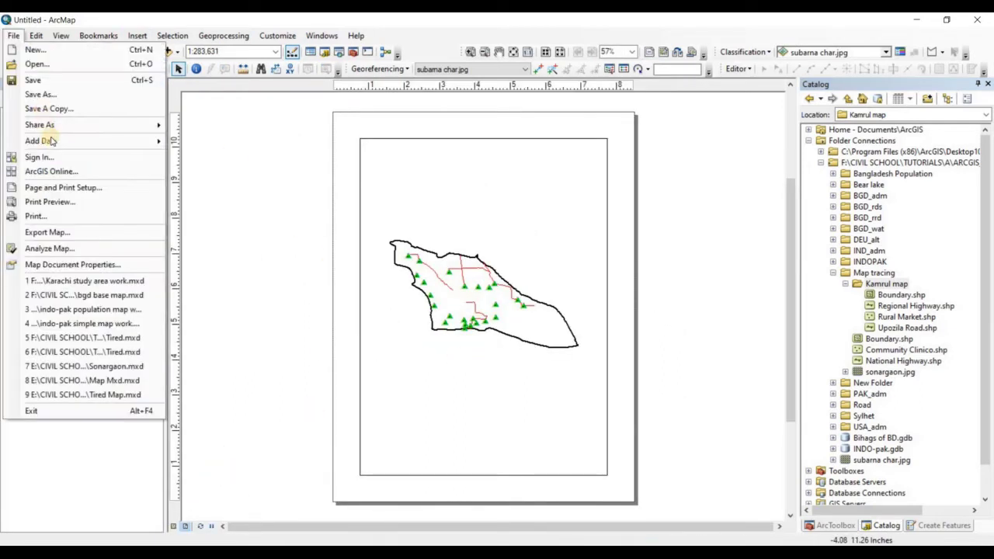
pyautogui.click(68, 189)
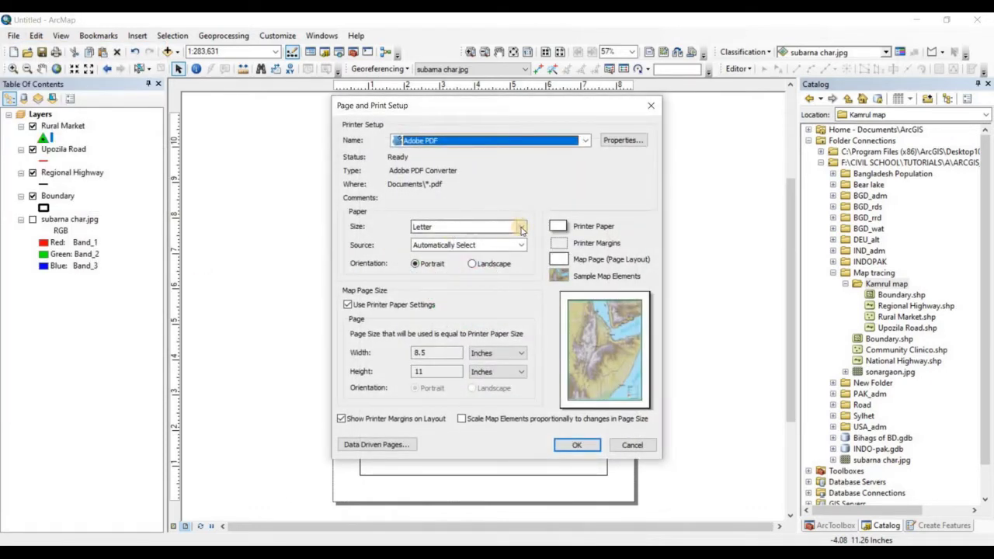
pyautogui.click(522, 227)
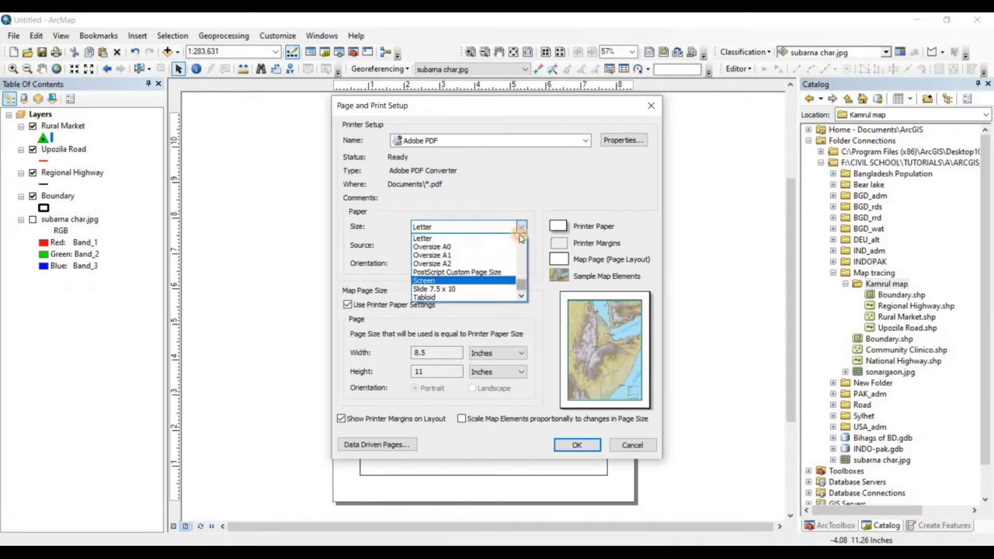
pyautogui.click(455, 297)
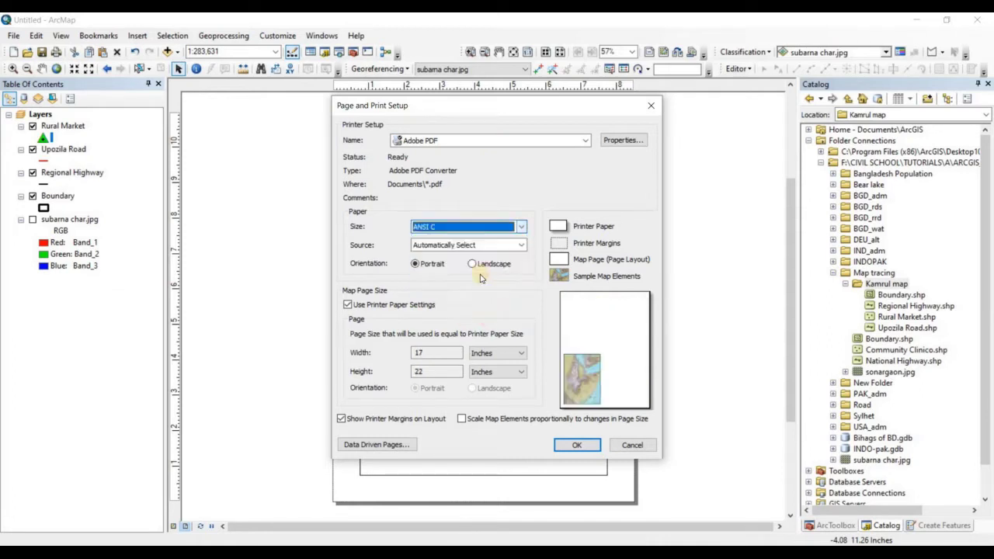
pyautogui.click(487, 267)
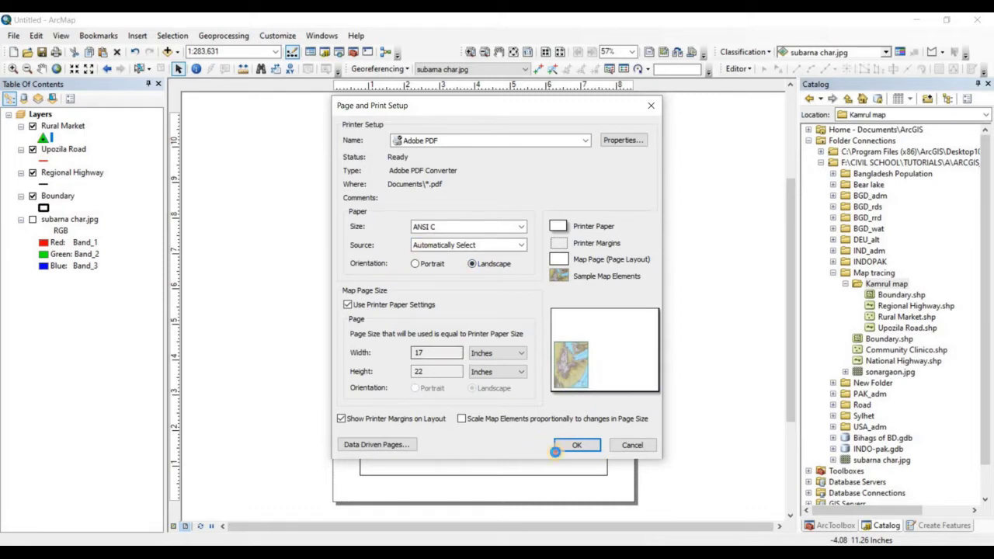
pyautogui.click(576, 444)
# Enlarge the map's data frame upward and to the right to fill most of the landscape page.
pyautogui.click(400, 290)
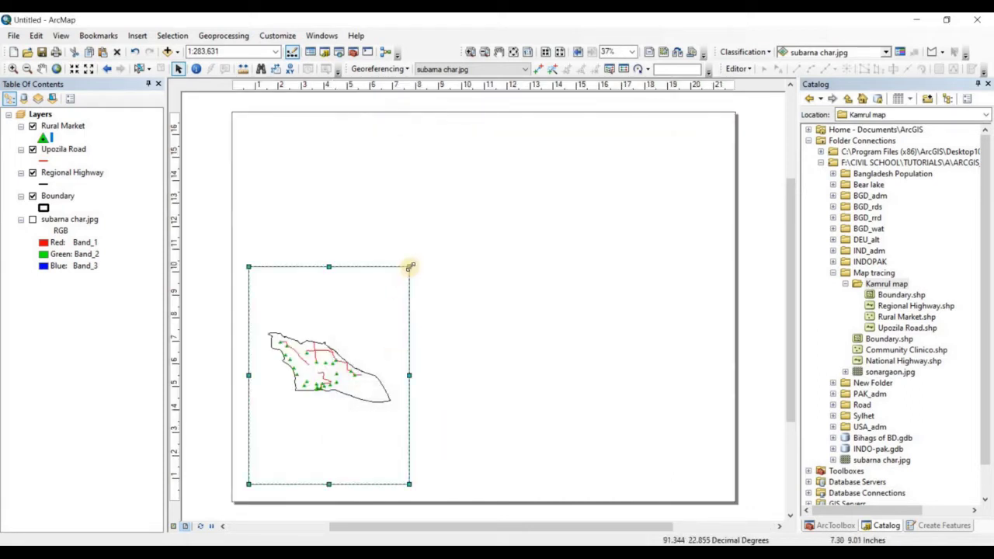
pyautogui.moveTo(409, 266); pyautogui.dragTo(510, 150)
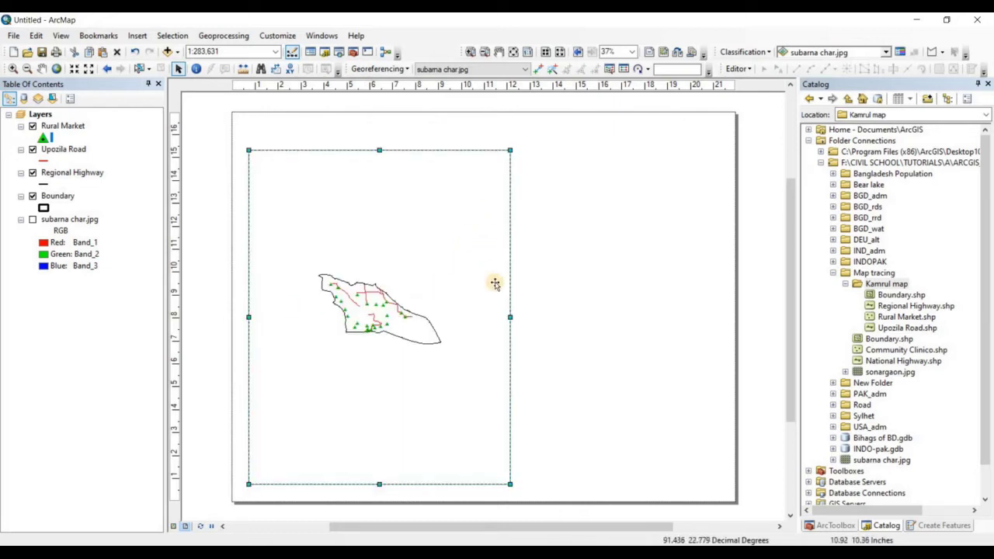
pyautogui.moveTo(510, 316); pyautogui.dragTo(631, 316)
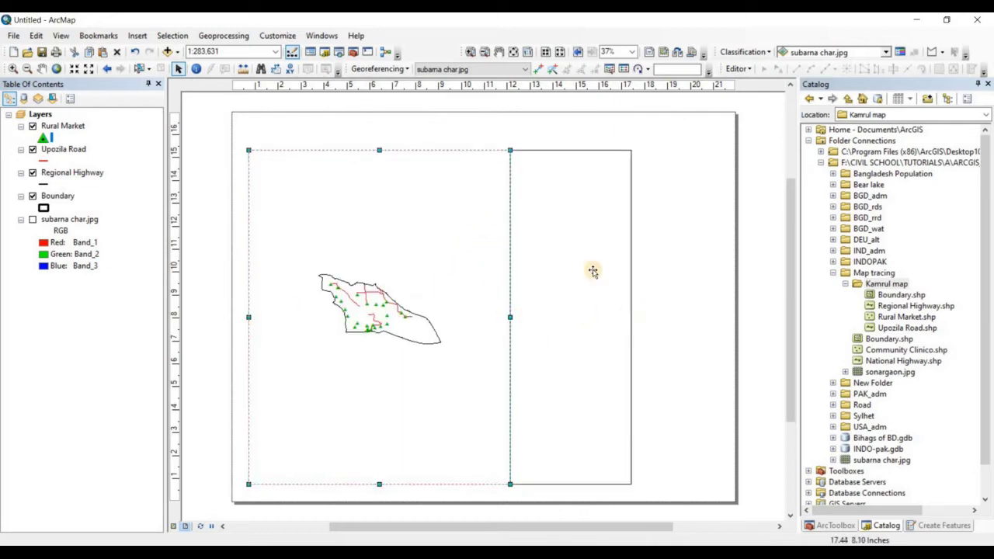
pyautogui.moveTo(462, 144); pyautogui.dragTo(462, 149)
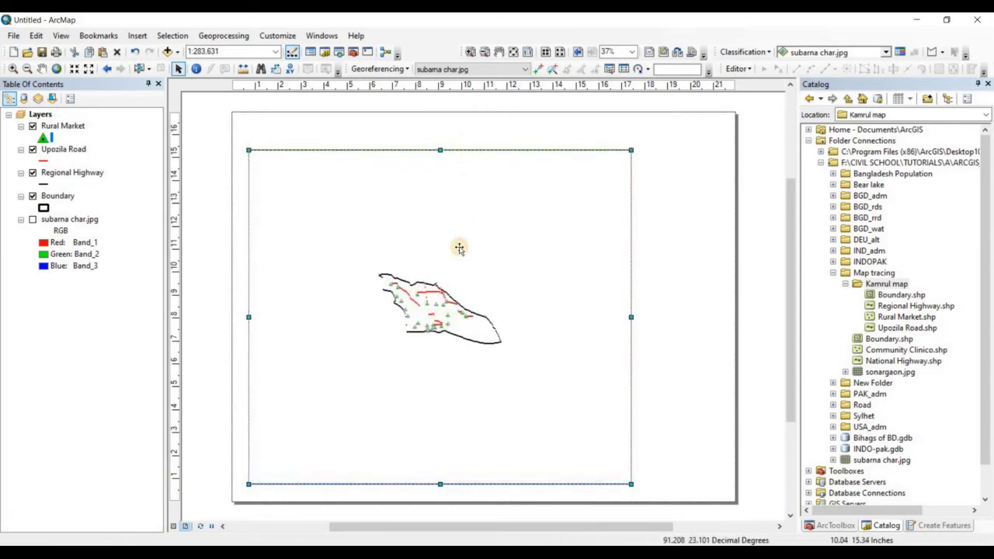
# Enlarge the map inside the data frame to a scale of 1:100,000 and center it in the frame.
pyautogui.click(75, 71)
pyautogui.click(75, 71)
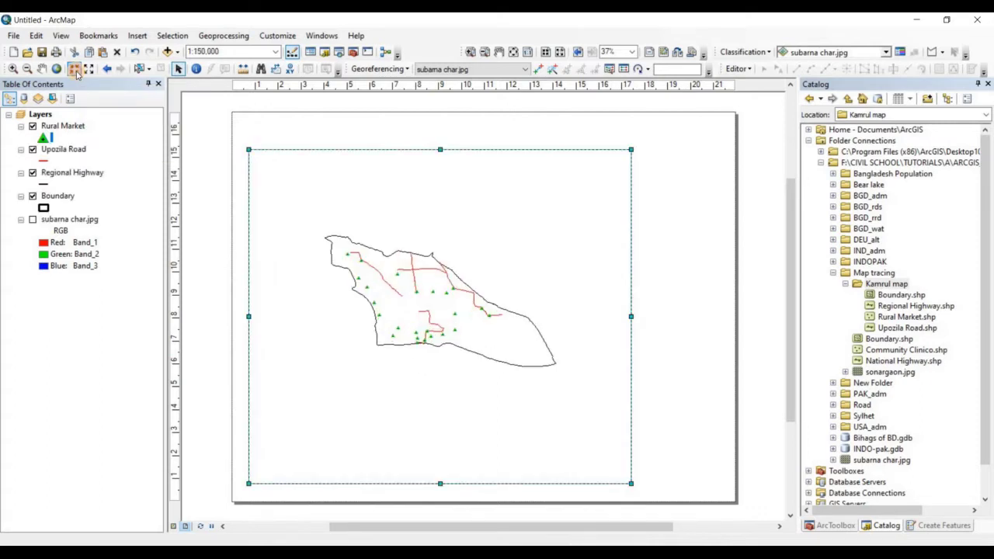
pyautogui.click(75, 71)
pyautogui.click(78, 70)
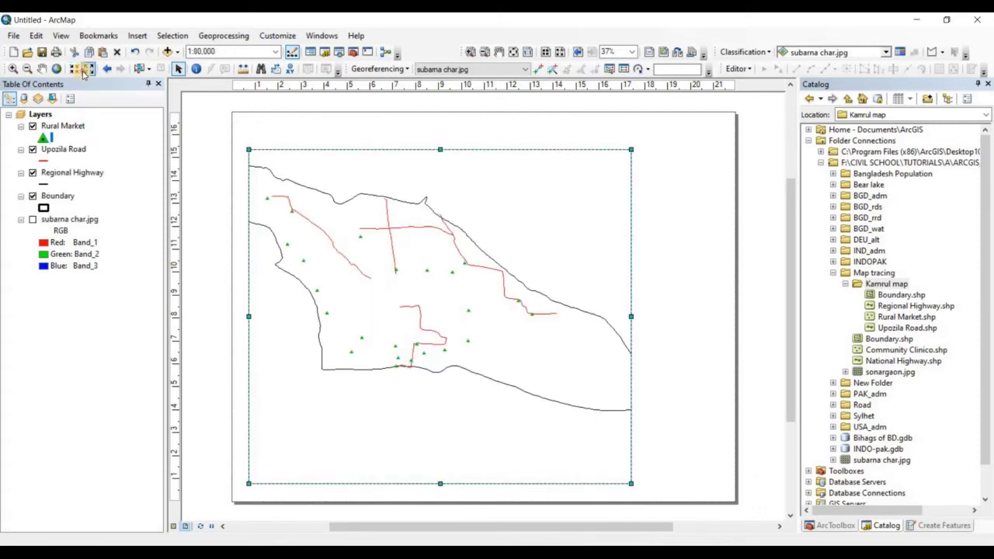
pyautogui.click(86, 70)
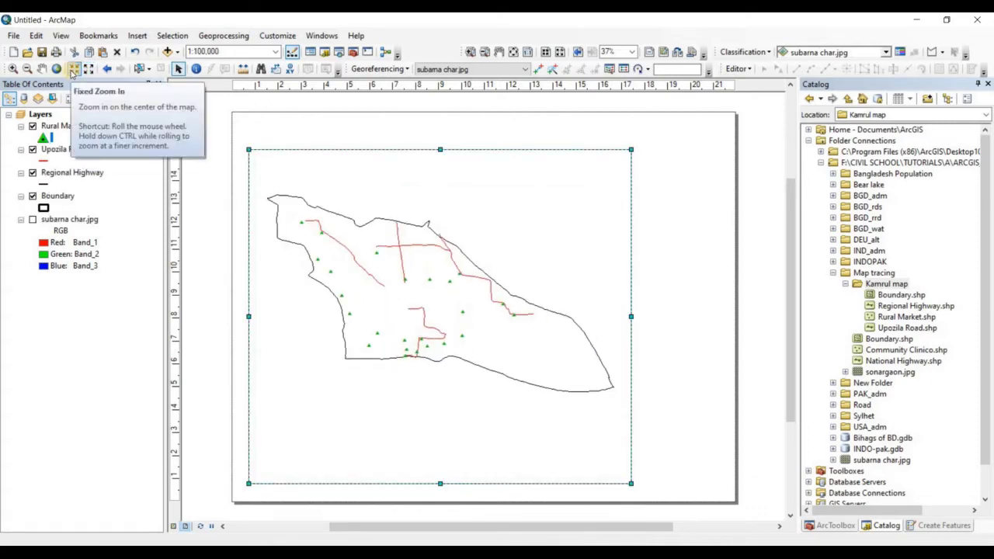
pyautogui.click(71, 72)
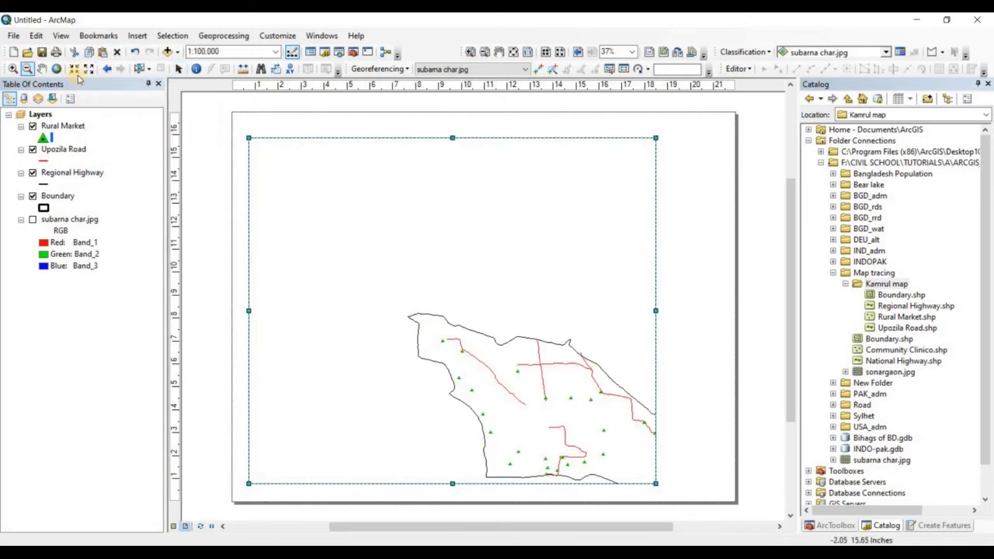
pyautogui.click(73, 71)
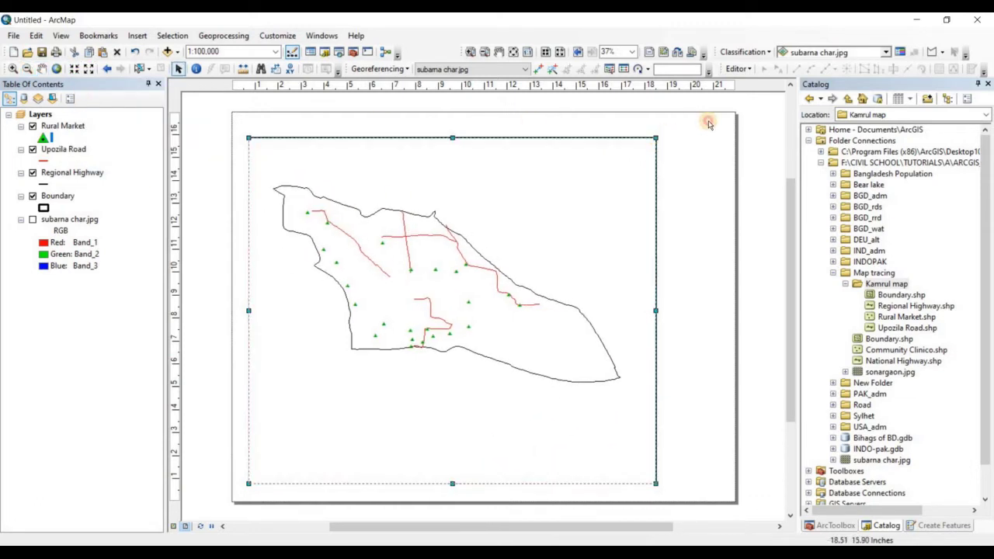
# Stretch the data frame almost to the page edges and bring the map to a scale of 1:80,000.
pyautogui.moveTo(726, 121); pyautogui.dragTo(728, 118)
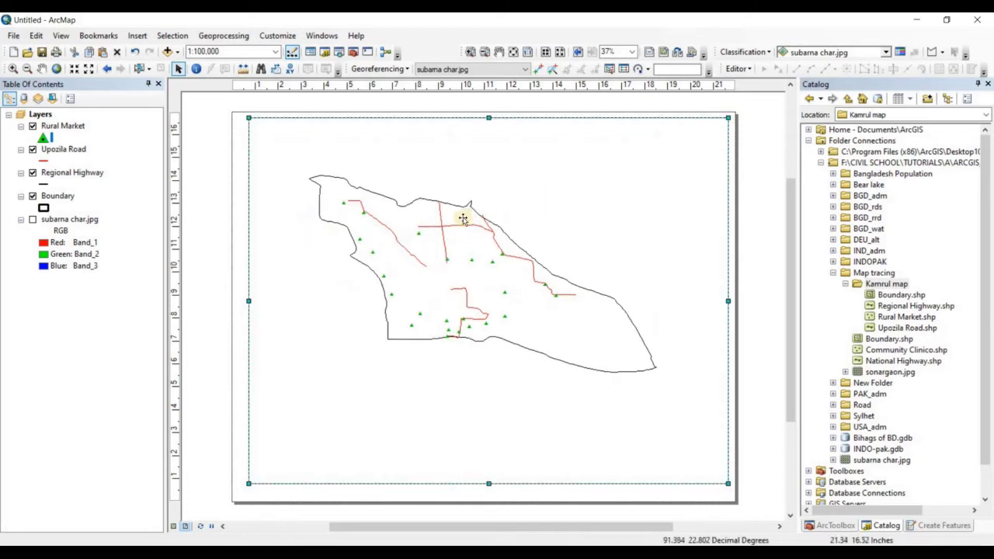
pyautogui.moveTo(247, 482)
pyautogui.mouseDown()
pyautogui.moveTo(242, 452)
pyautogui.moveTo(241, 489)
pyautogui.mouseUp()
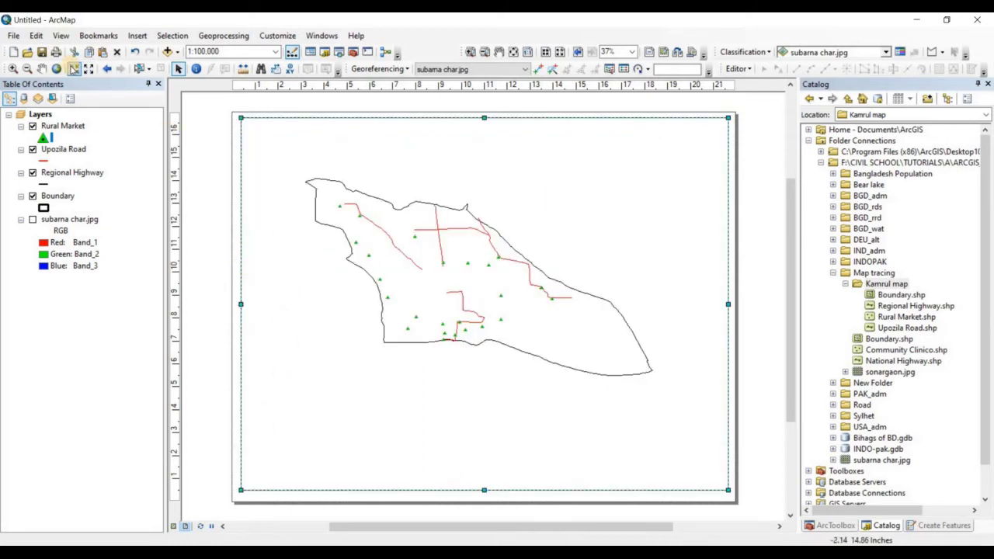
pyautogui.click(73, 68)
pyautogui.click(73, 68)
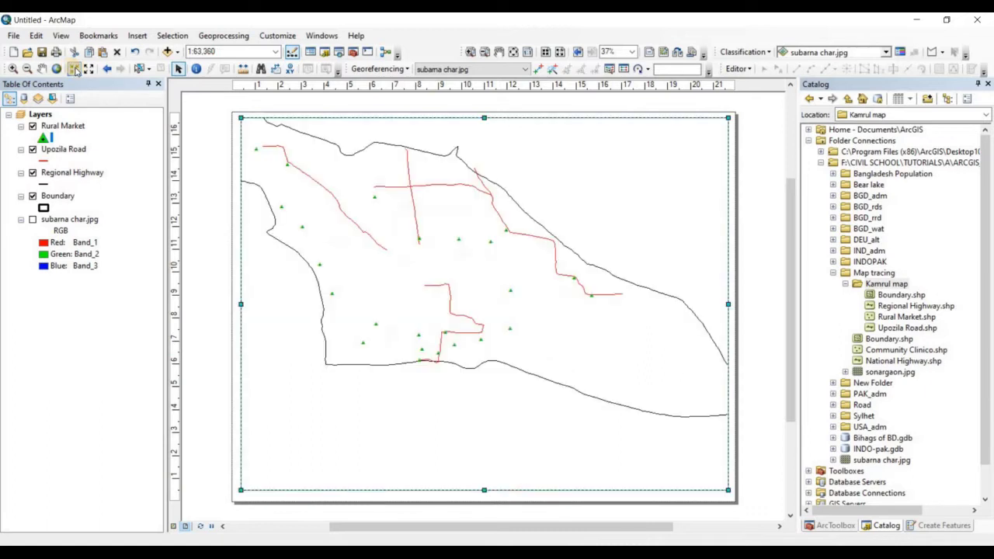
pyautogui.click(88, 69)
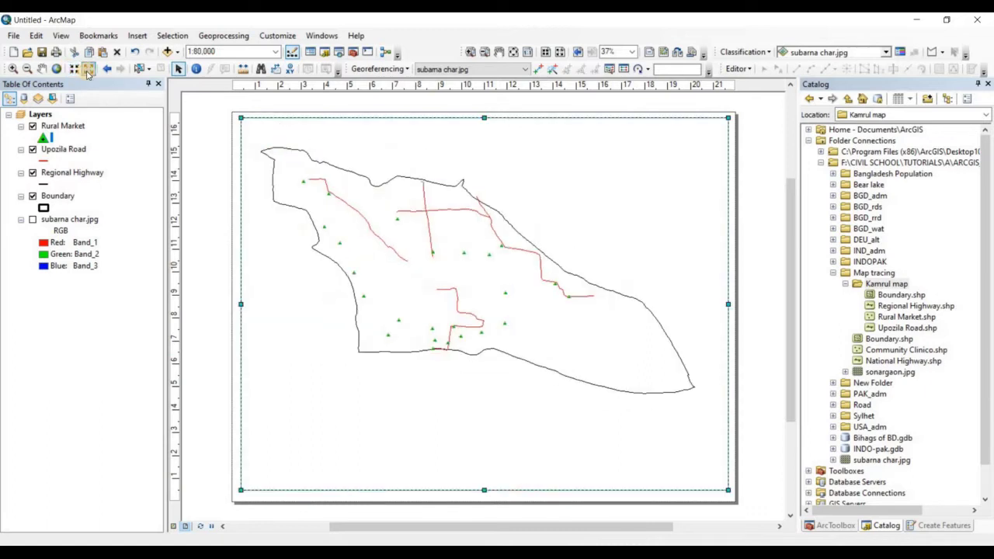
pyautogui.click(744, 160)
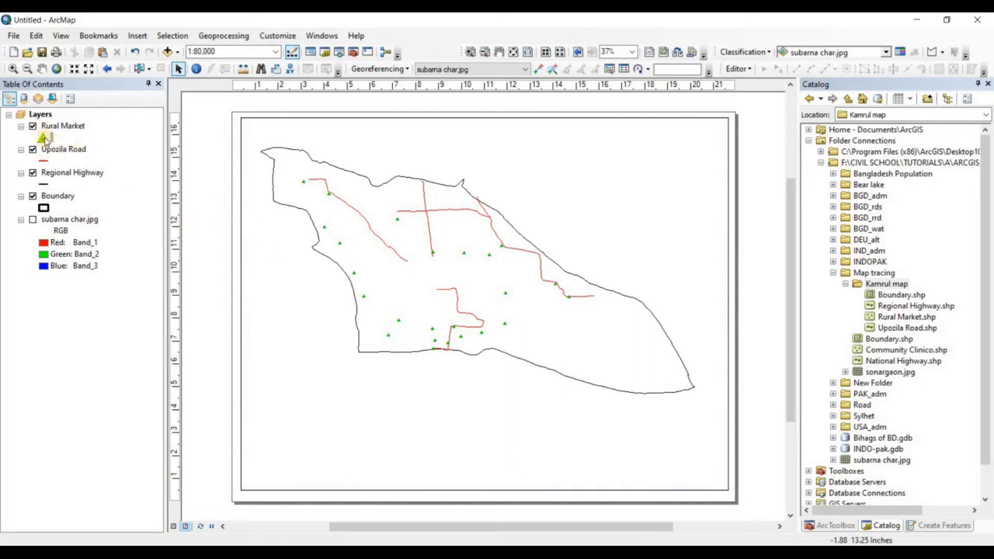
# Increase the Rural Market layer's triangle symbol to size 30.
pyautogui.click(45, 138)
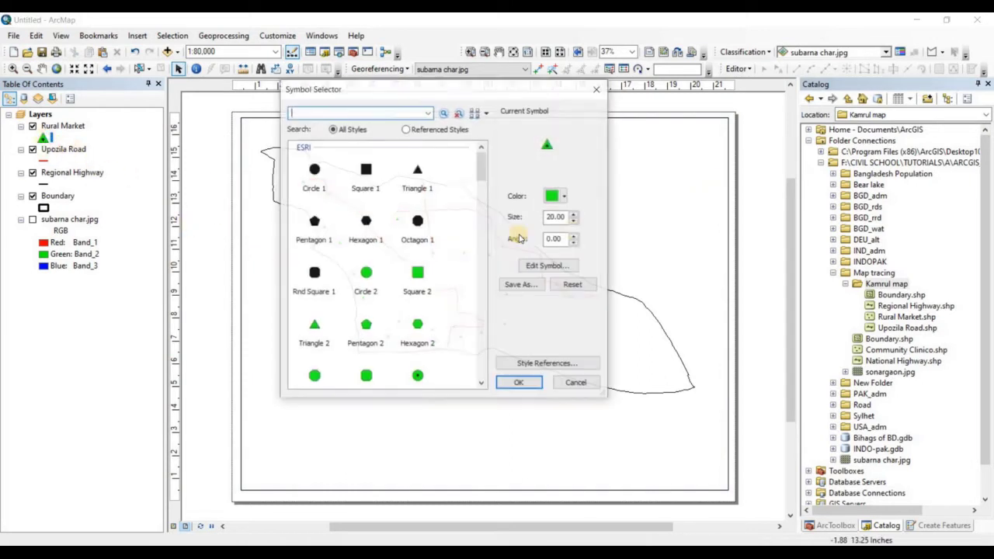
pyautogui.click(576, 214)
pyautogui.click(519, 383)
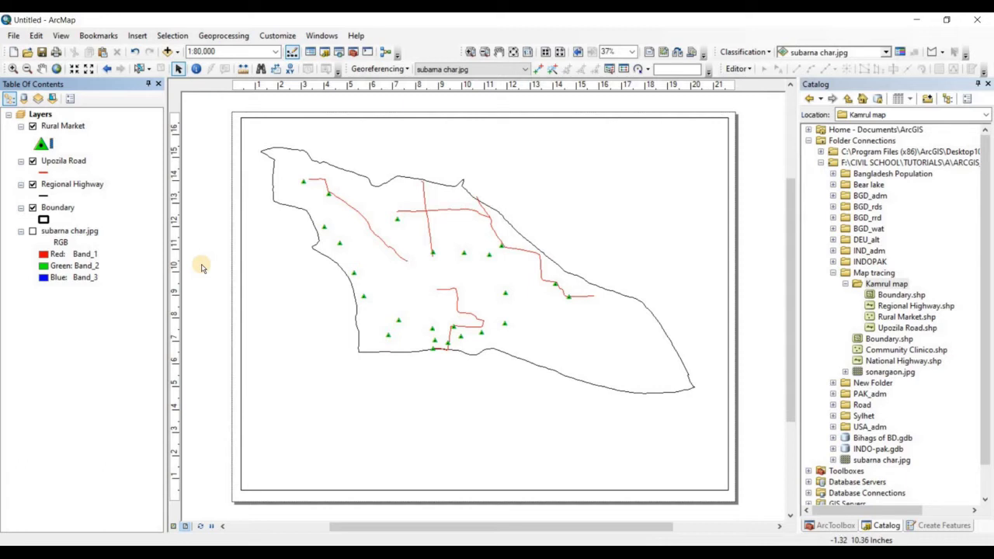
pyautogui.doubleClick(42, 144)
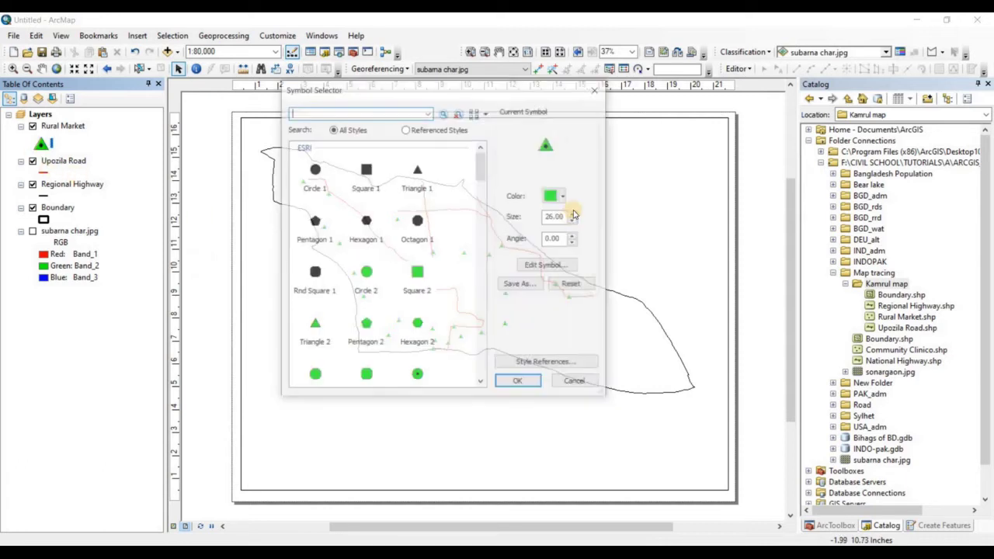
pyautogui.click(574, 213)
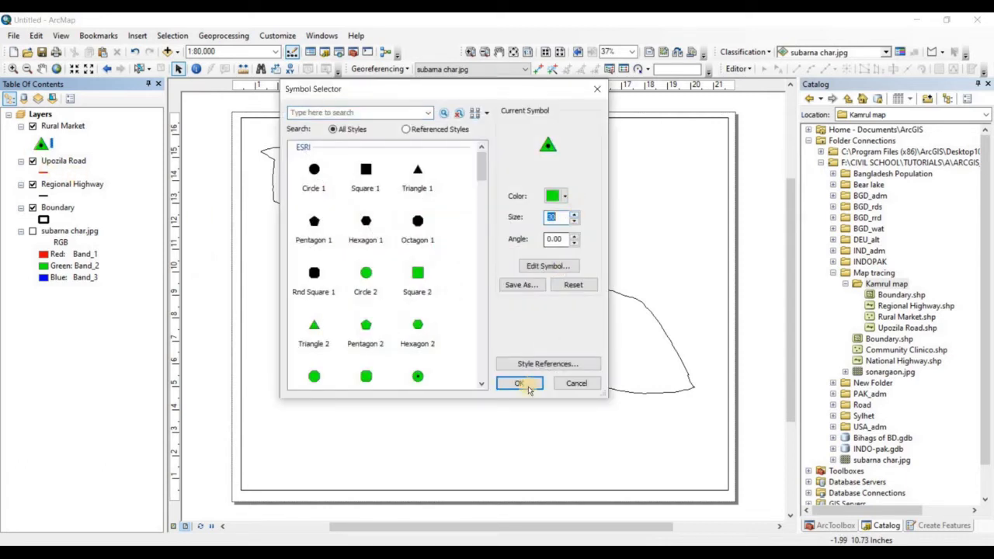
pyautogui.click(527, 387)
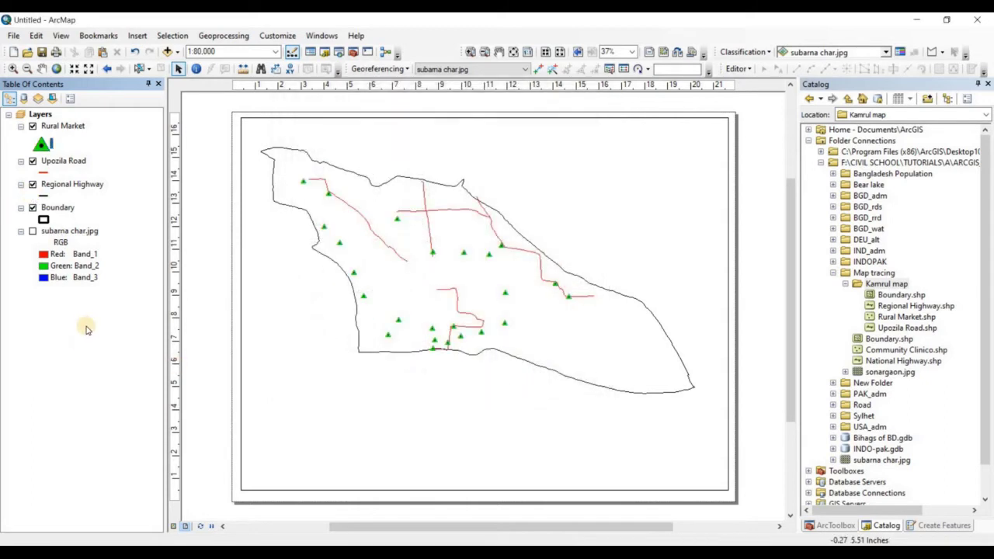
# Insert the map title "Subarnachar Rural Market" and place it centered above the map, inside the frame.
pyautogui.click(137, 36)
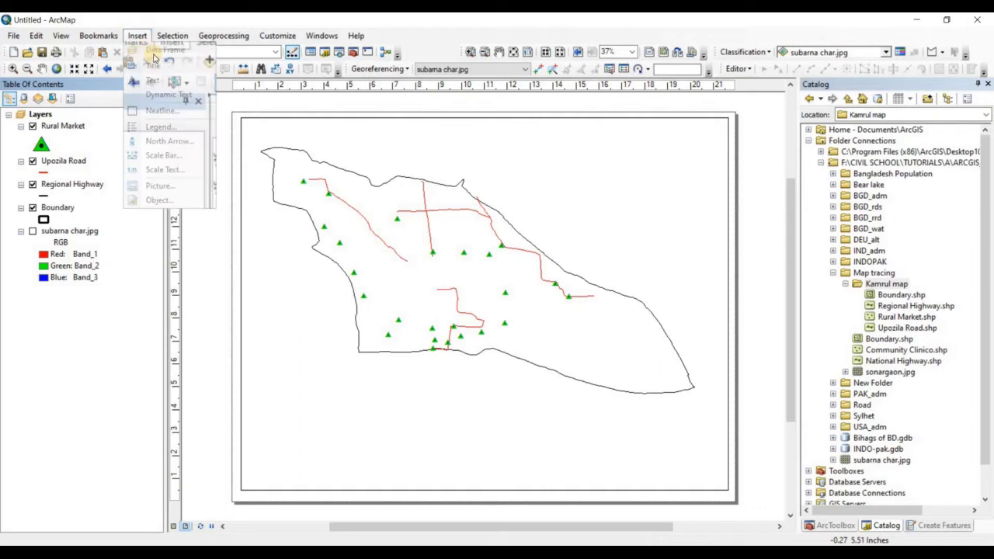
pyautogui.click(159, 67)
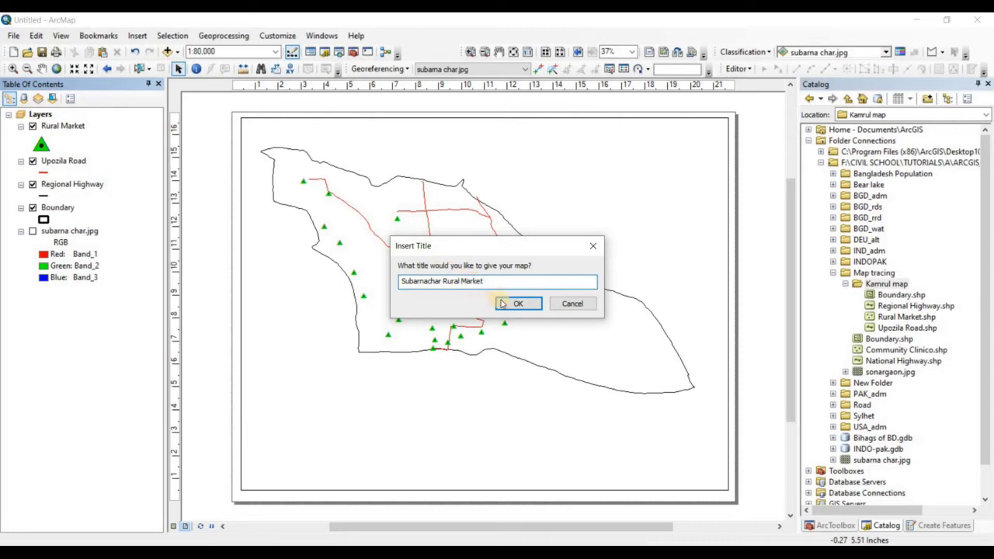
pyautogui.click(502, 303)
pyautogui.moveTo(481, 148); pyautogui.dragTo(481, 126)
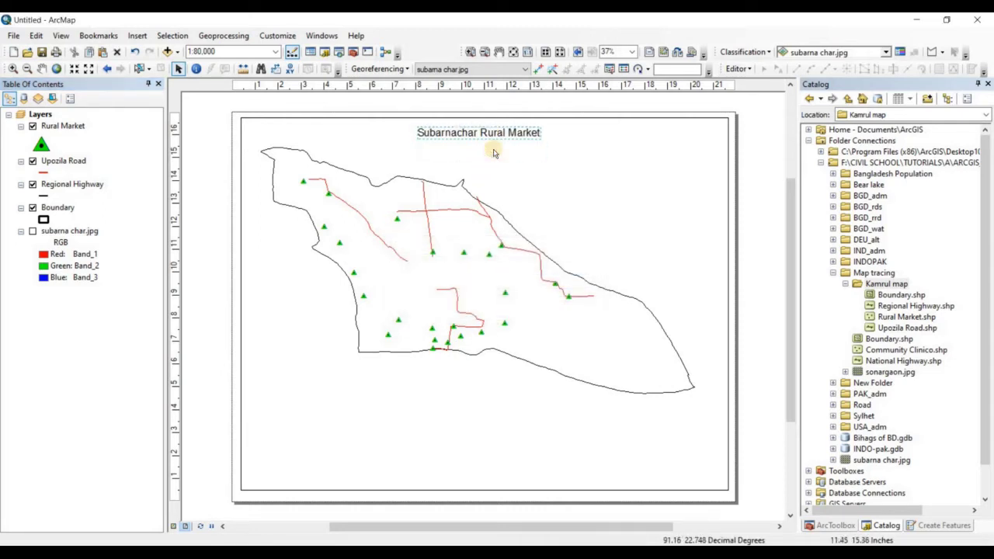
pyautogui.click(575, 177)
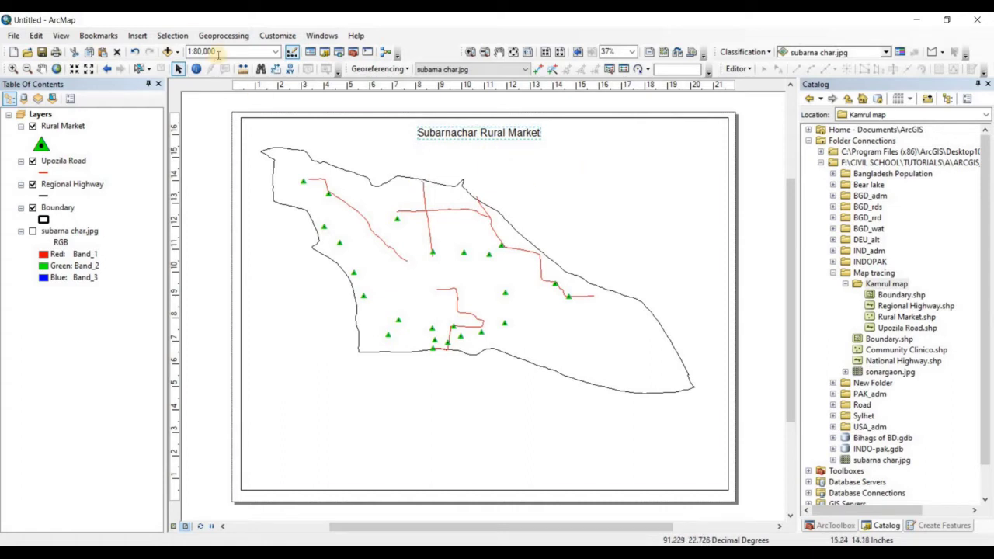
# Insert an ESRI North 7 north arrow, enlarge it and place it in the upper-right corner of the map frame.
pyautogui.click(136, 38)
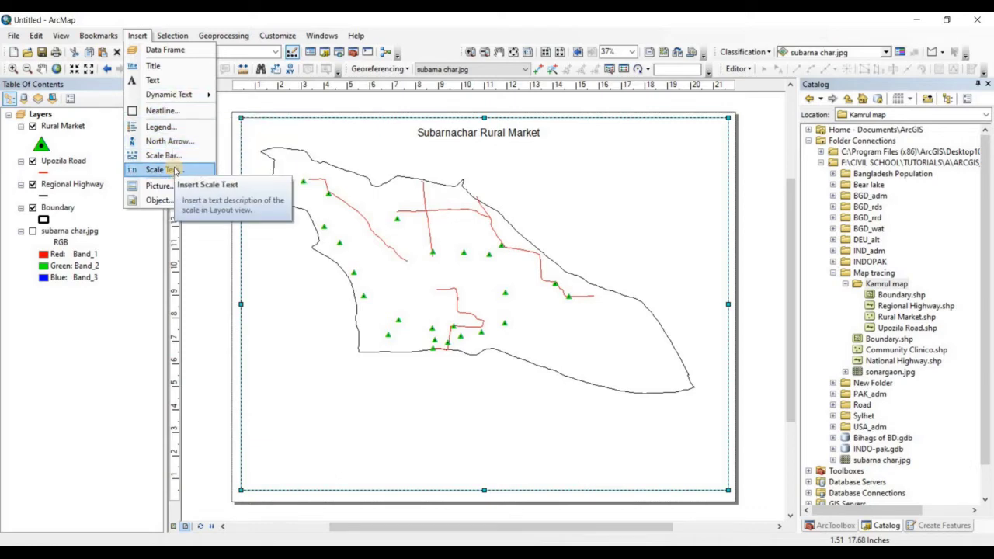
pyautogui.click(167, 140)
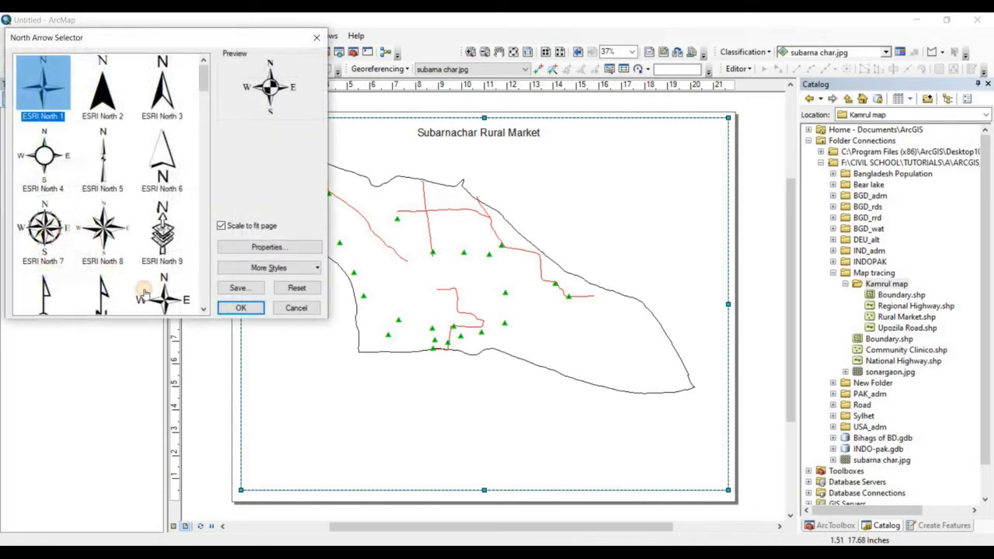
pyautogui.click(239, 308)
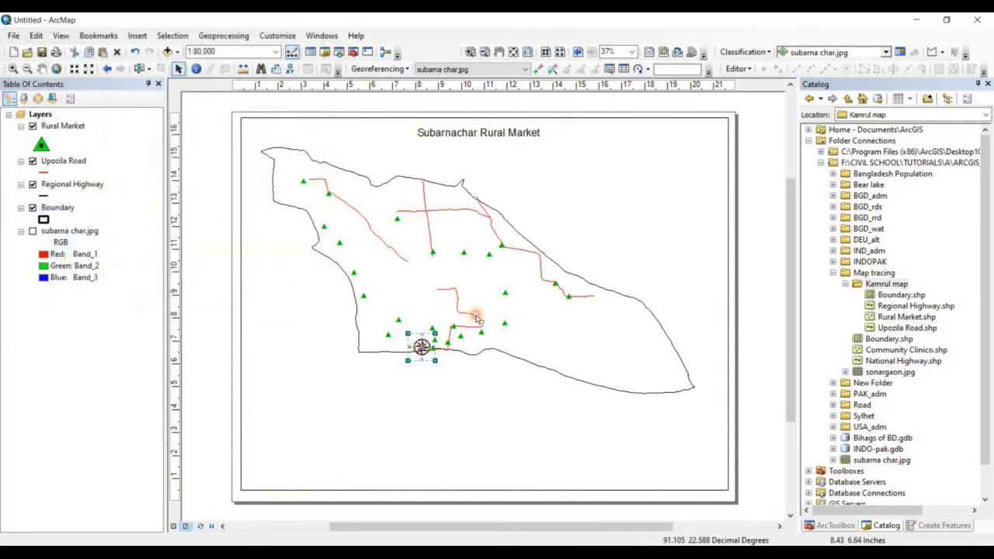
pyautogui.moveTo(476, 319); pyautogui.dragTo(606, 226)
pyautogui.moveTo(642, 194); pyautogui.dragTo(688, 191)
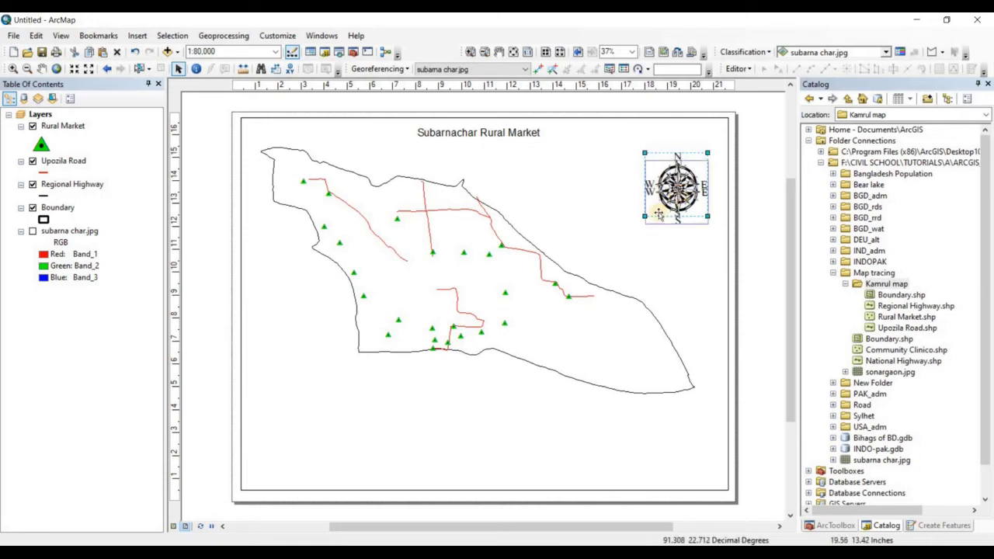
pyautogui.click(595, 208)
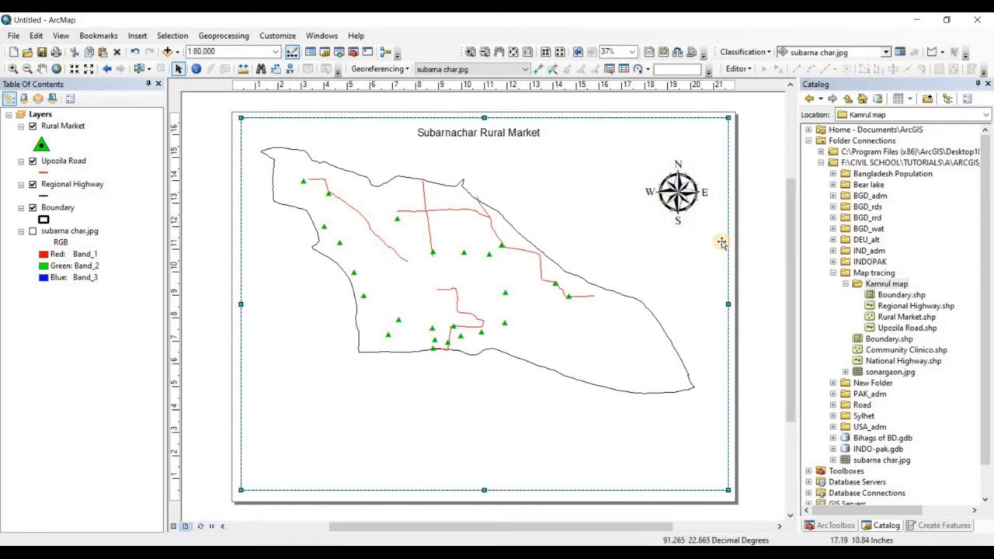
pyautogui.click(747, 184)
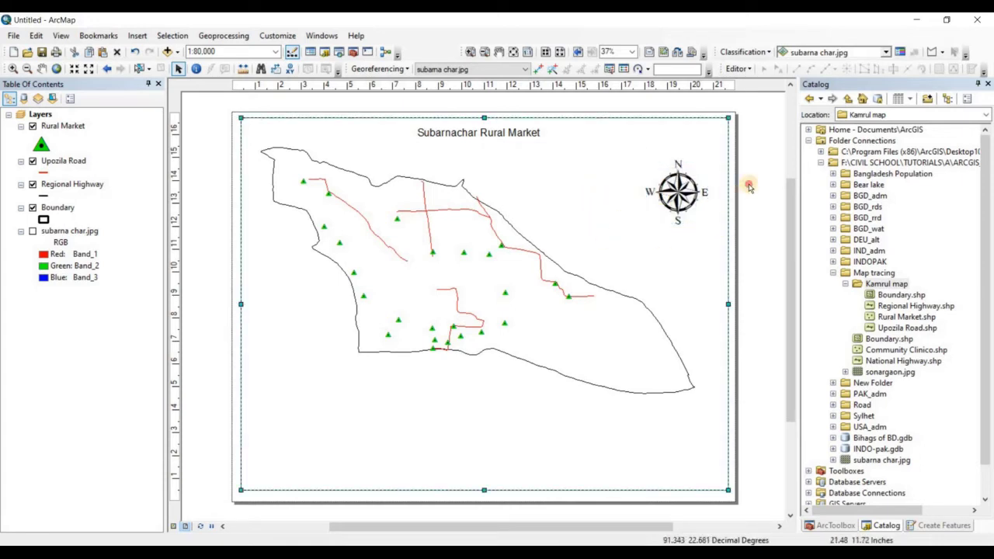
# Start a legend listing Rural Market, Upozila Road, Regional Highway and Boundary in one column, staying at the legend title settings.
pyautogui.click(144, 35)
pyautogui.click(159, 121)
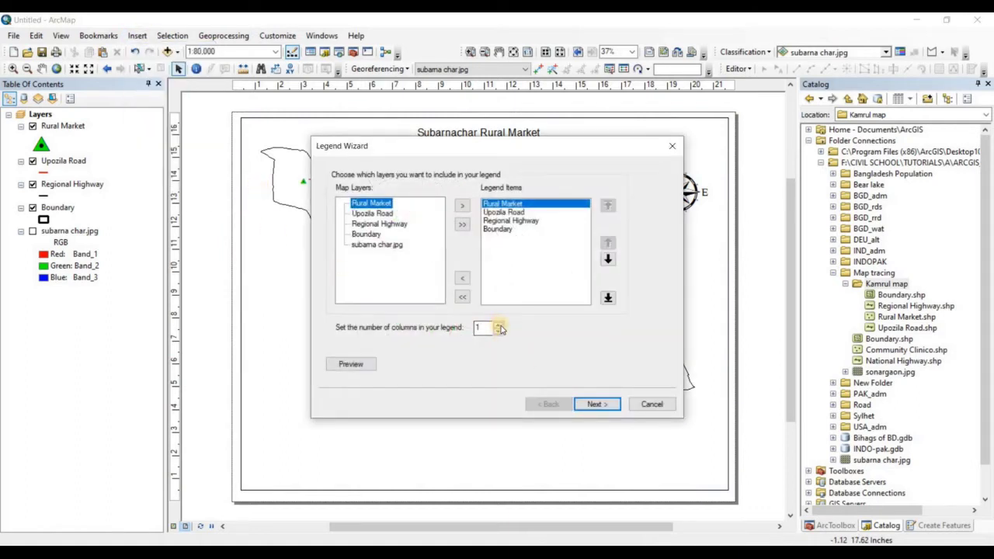
pyautogui.click(589, 403)
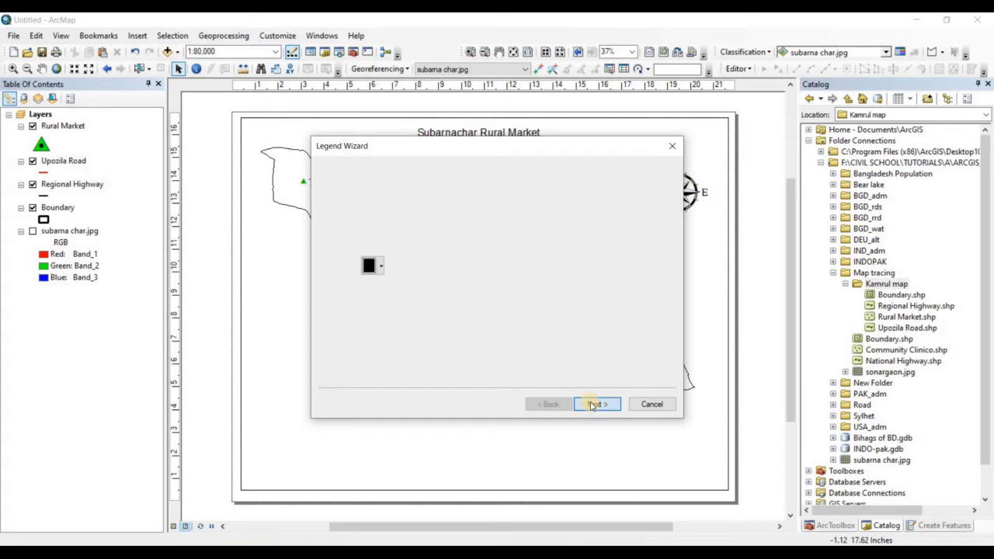
pyautogui.click(593, 405)
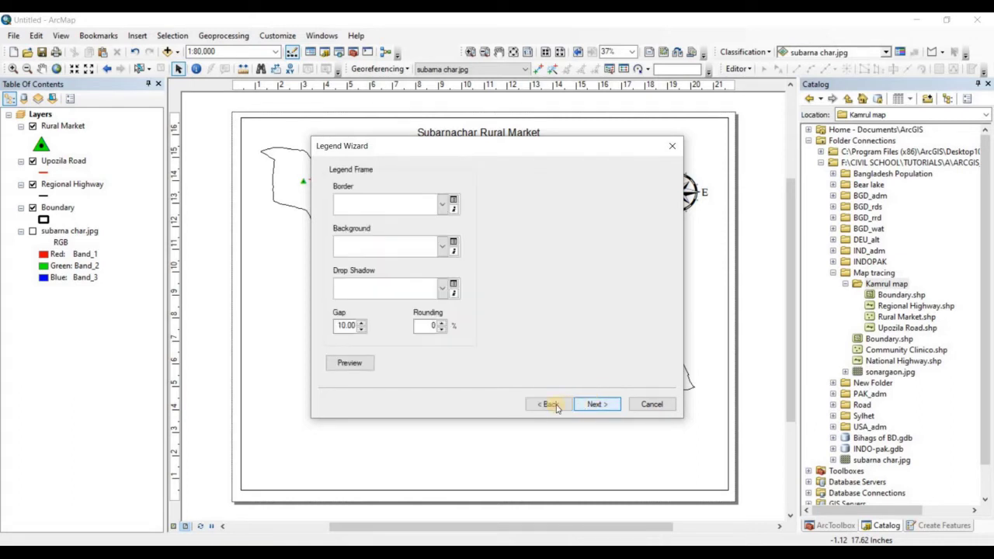
pyautogui.click(549, 404)
# Set the legend title's font to Times New Roman and its justification to full.
pyautogui.click(468, 310)
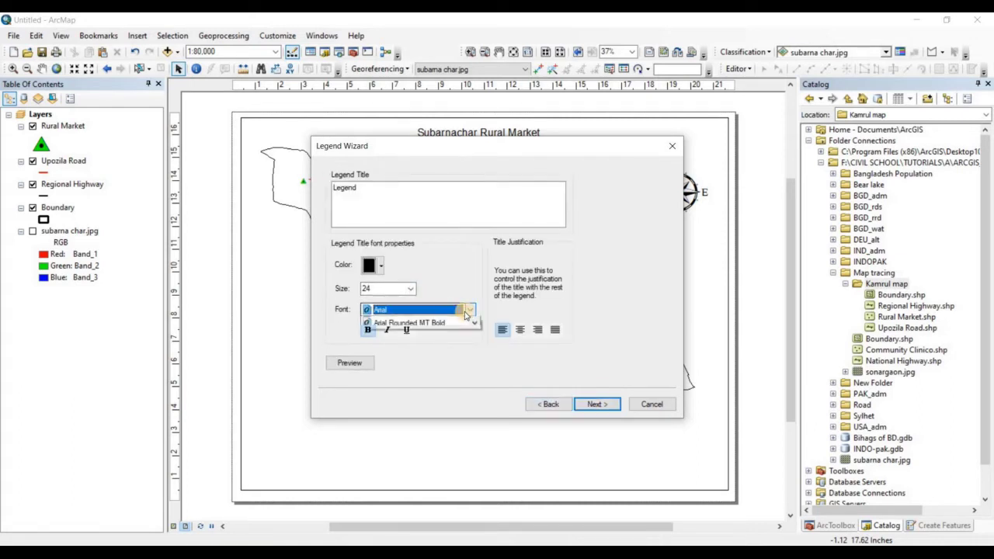
pyautogui.press('t')
pyautogui.press('Down')
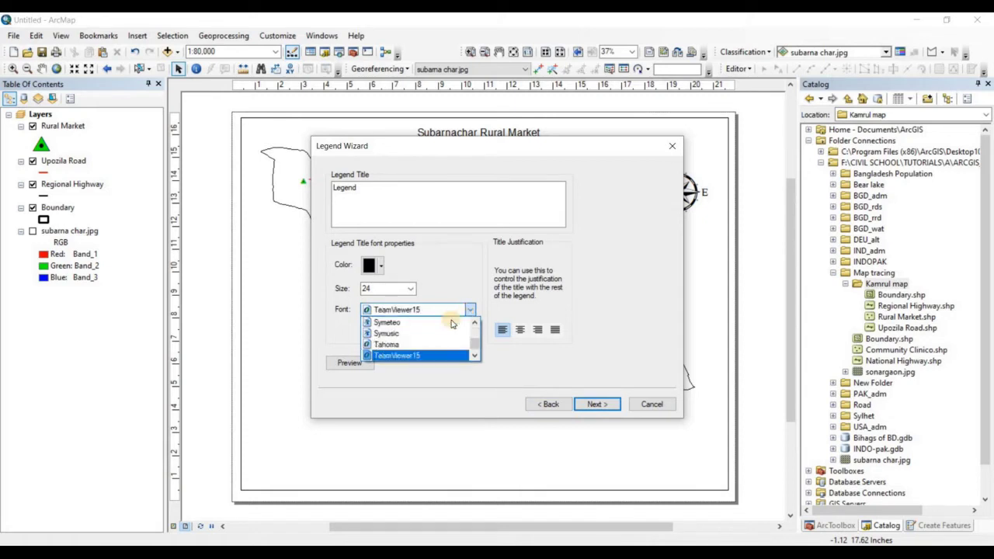
pyautogui.press('Up')
pyautogui.press('Down')
pyautogui.press('Down')
pyautogui.press('Down')
pyautogui.press('Down')
pyautogui.press('Down')
pyautogui.press('Down')
pyautogui.press('Down')
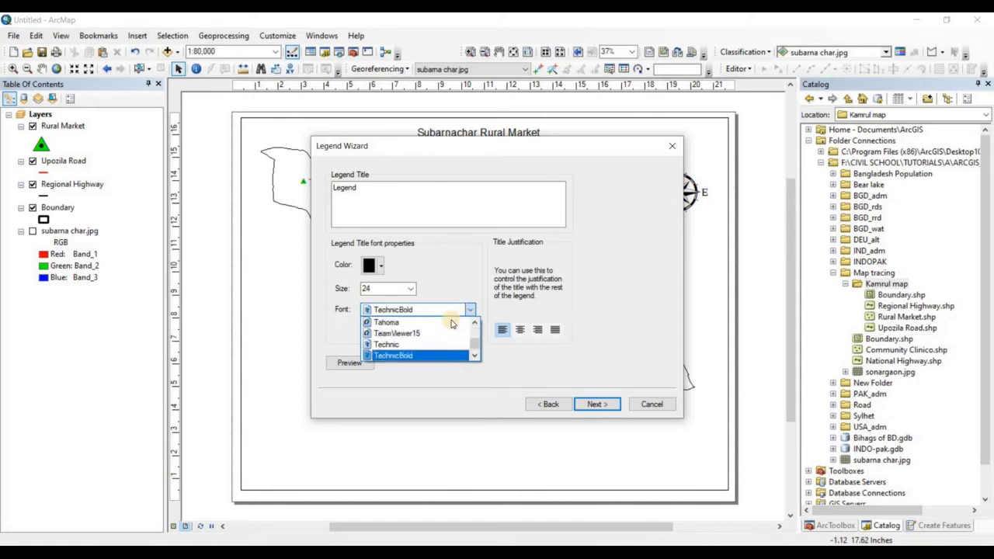
pyautogui.press('Down')
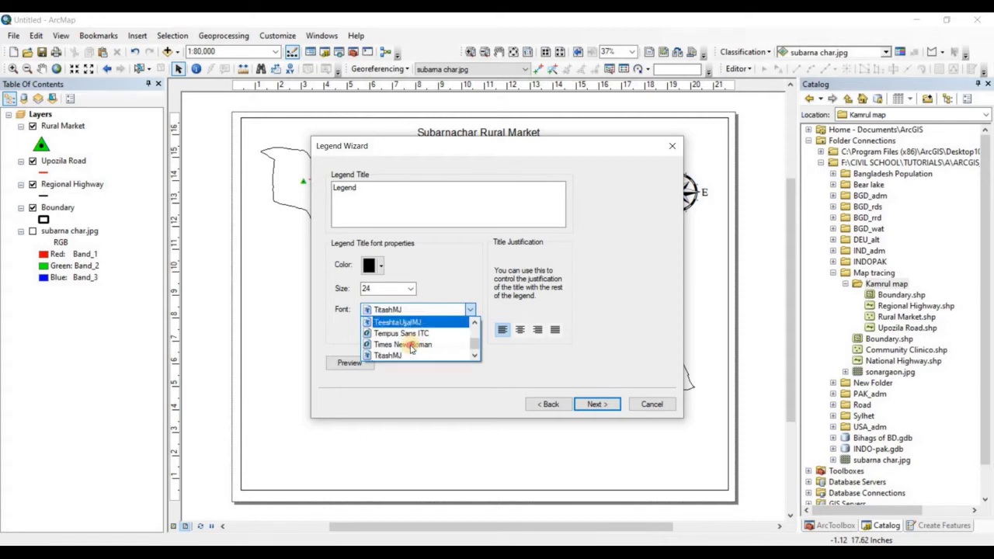
pyautogui.click(411, 344)
pyautogui.click(554, 330)
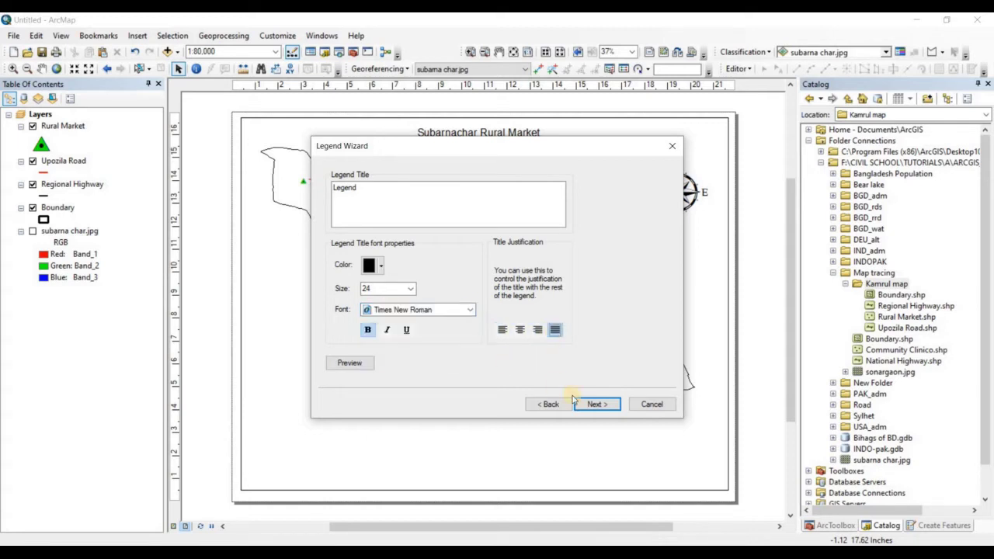
# Accept the default legend frame, symbol patch and spacing settings and insert the legend.
pyautogui.click(594, 405)
pyautogui.click(594, 404)
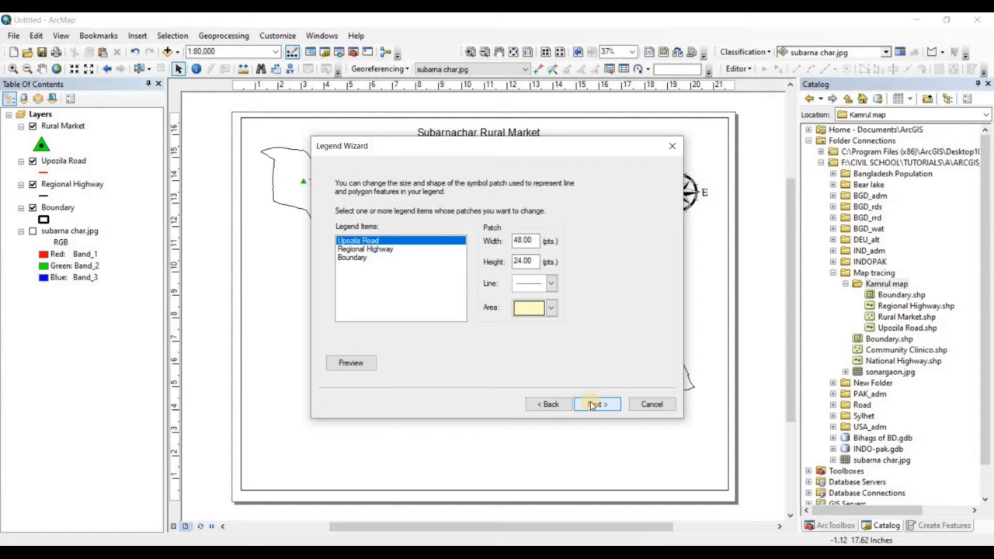
pyautogui.click(594, 404)
pyautogui.click(595, 404)
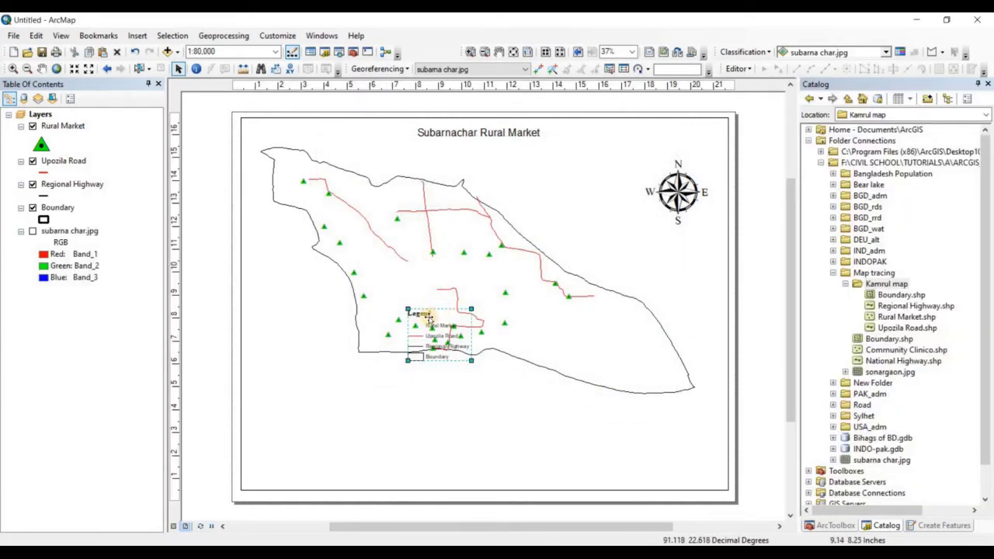
# Move the legend to the lower-left corner of the map frame and enlarge it to fill the space below the boundary.
pyautogui.moveTo(427, 317); pyautogui.dragTo(458, 379)
pyautogui.moveTo(340, 399); pyautogui.dragTo(401, 374)
pyautogui.moveTo(342, 397); pyautogui.dragTo(308, 419)
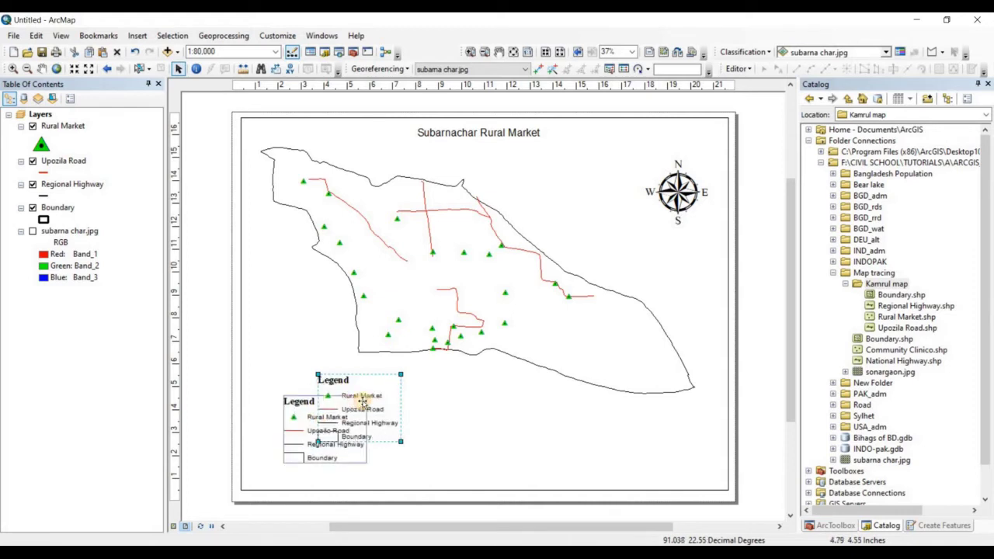
pyautogui.moveTo(373, 392); pyautogui.dragTo(380, 377)
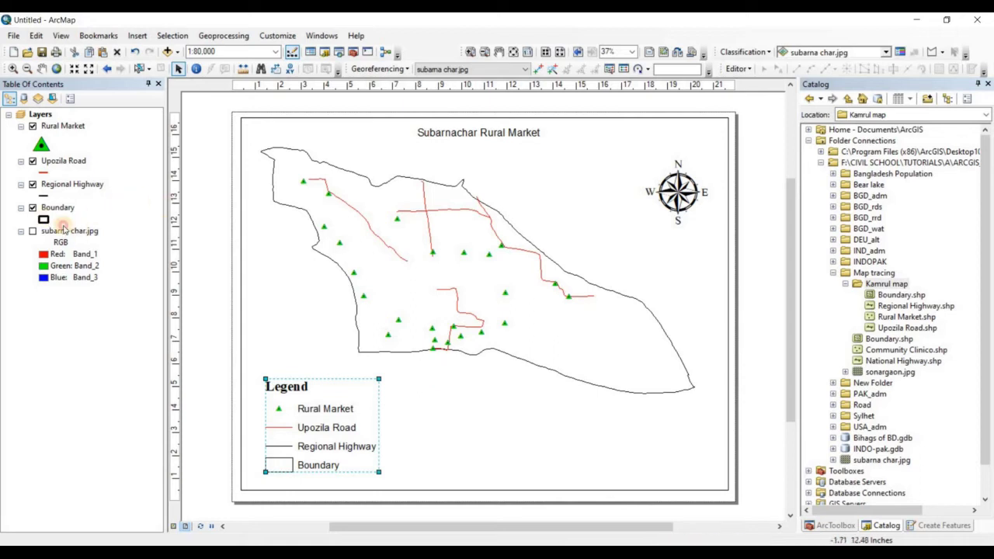
# Try the Lake symbol as the fill for the Boundary layer.
pyautogui.click(43, 219)
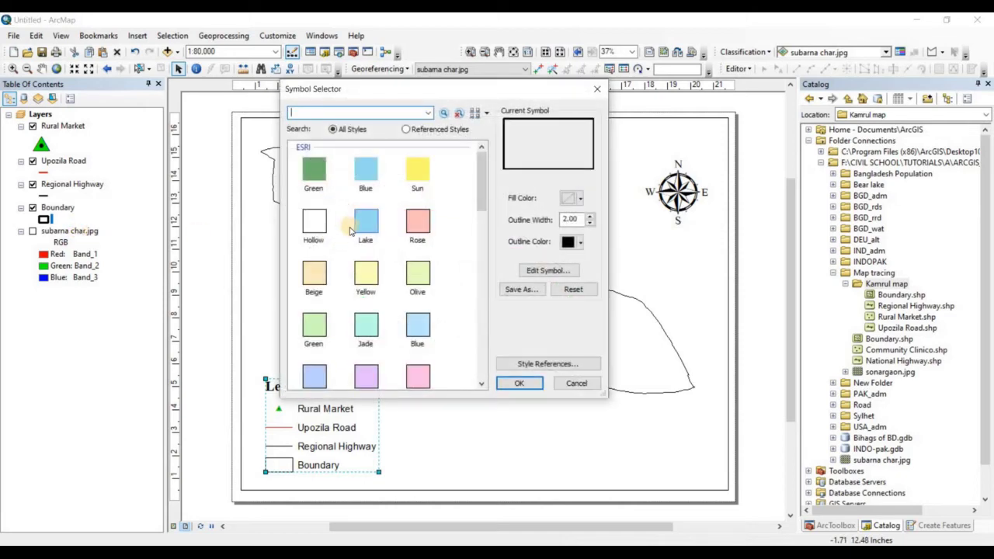
pyautogui.click(365, 222)
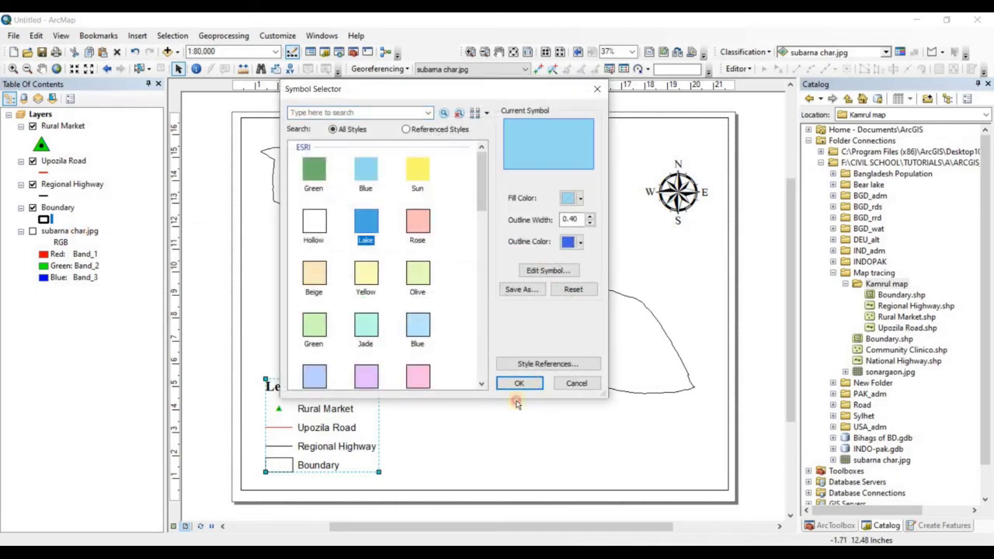
pyautogui.click(517, 383)
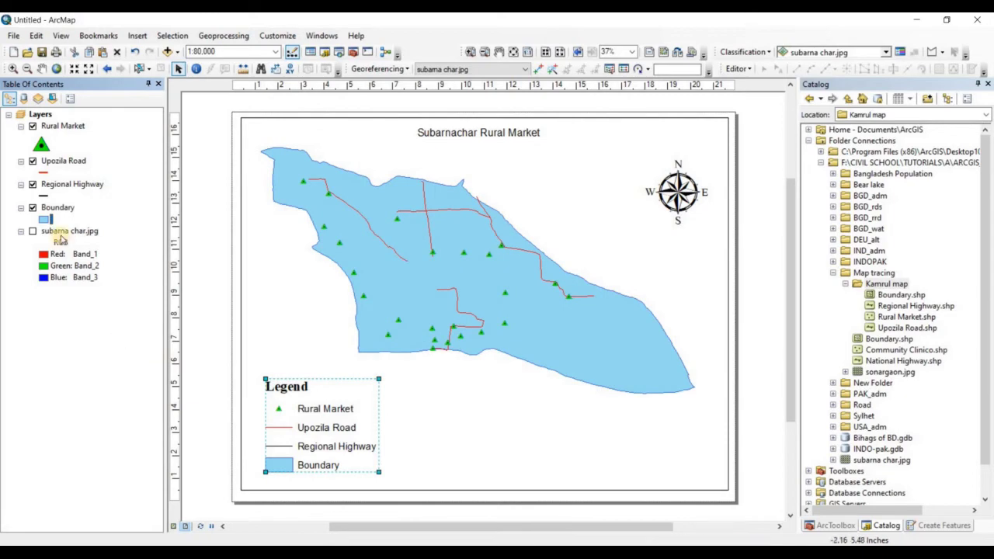
# Try a lighter blue fill with a black outline of width 2 on the Boundary layer.
pyautogui.click(44, 219)
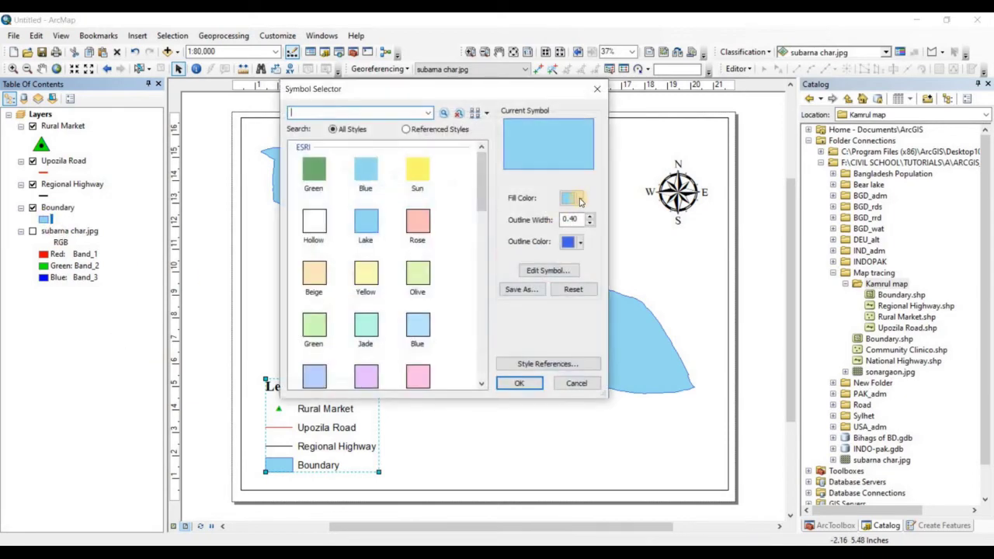
pyautogui.click(580, 199)
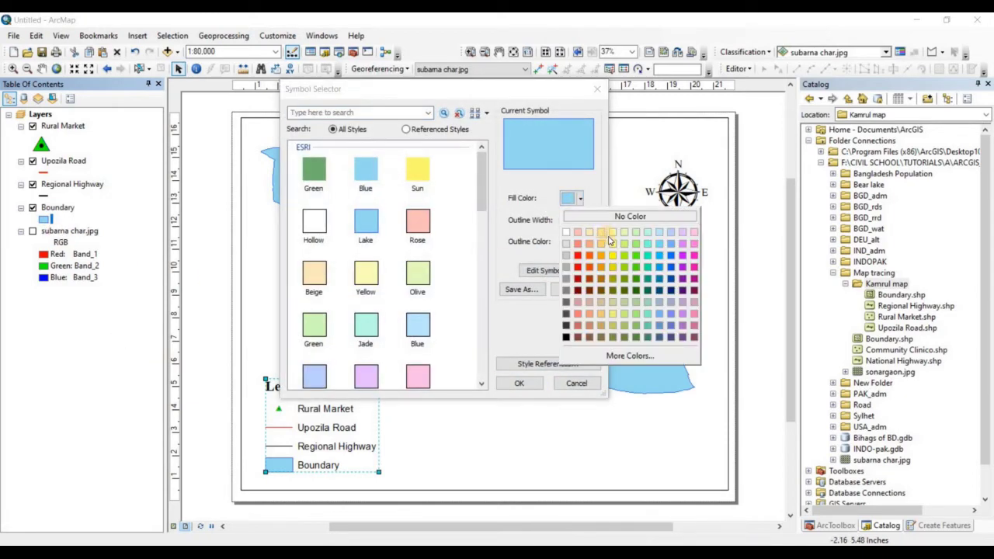
pyautogui.click(659, 232)
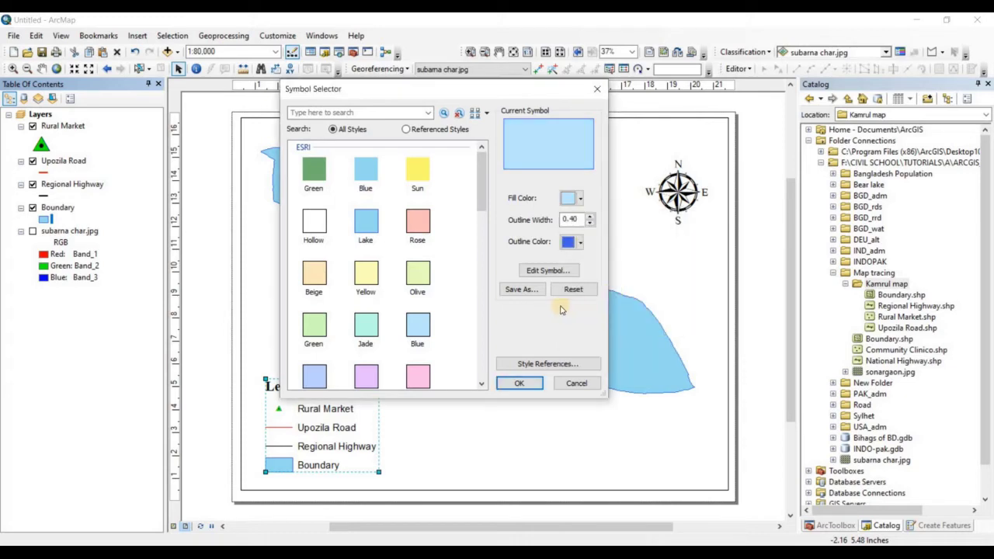
pyautogui.click(579, 243)
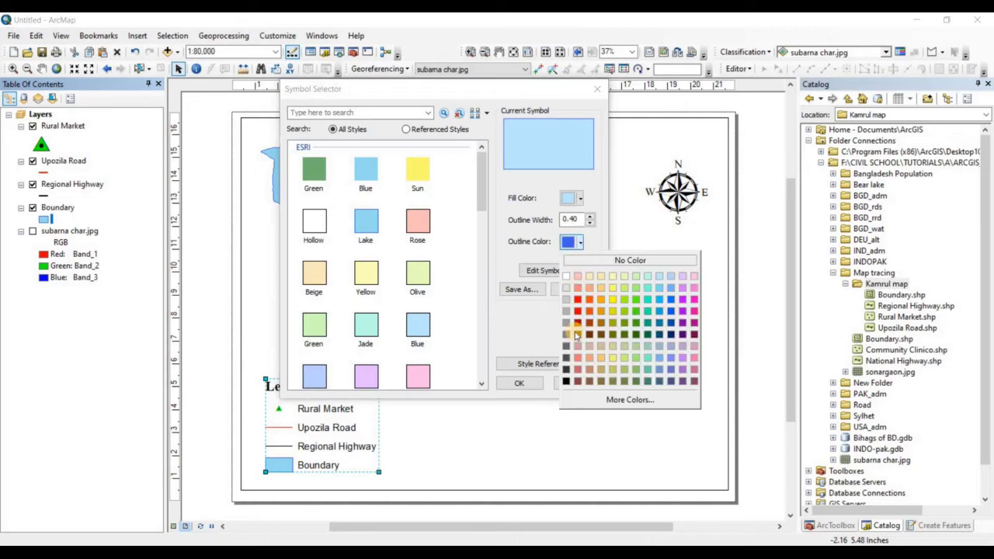
pyautogui.click(582, 244)
pyautogui.click(589, 217)
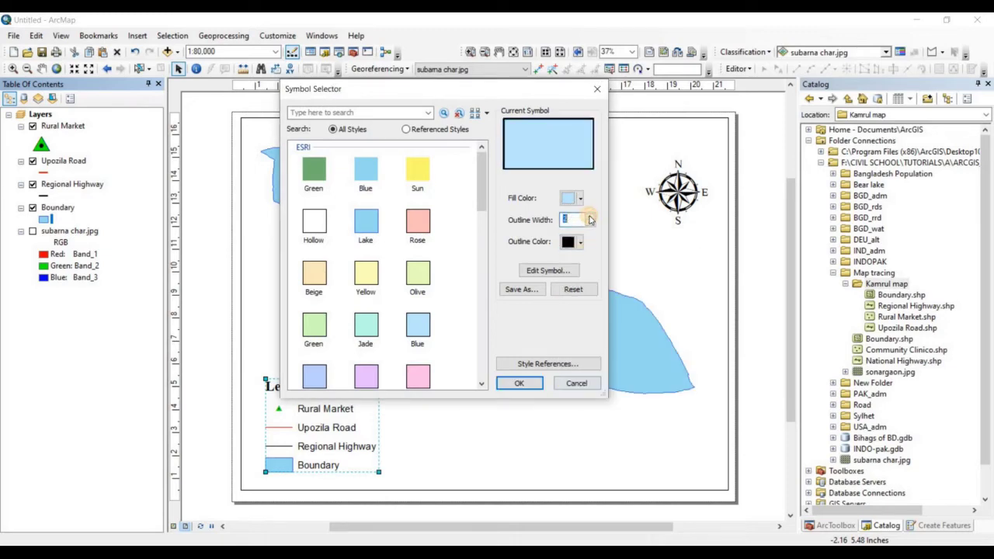
pyautogui.click(517, 382)
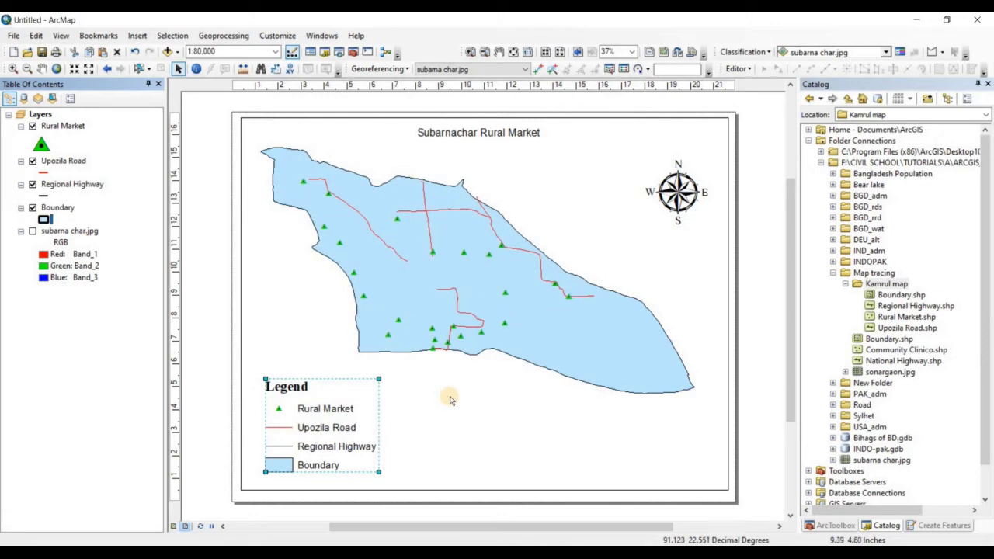
# Give the Boundary layer the Hollow symbol with a thicker black outline.
pyautogui.click(45, 219)
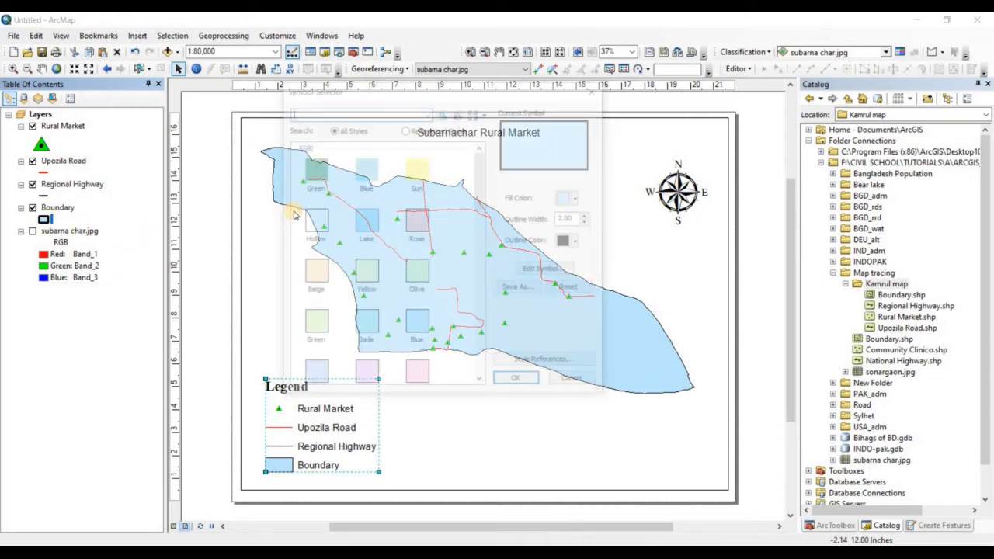
pyautogui.click(314, 222)
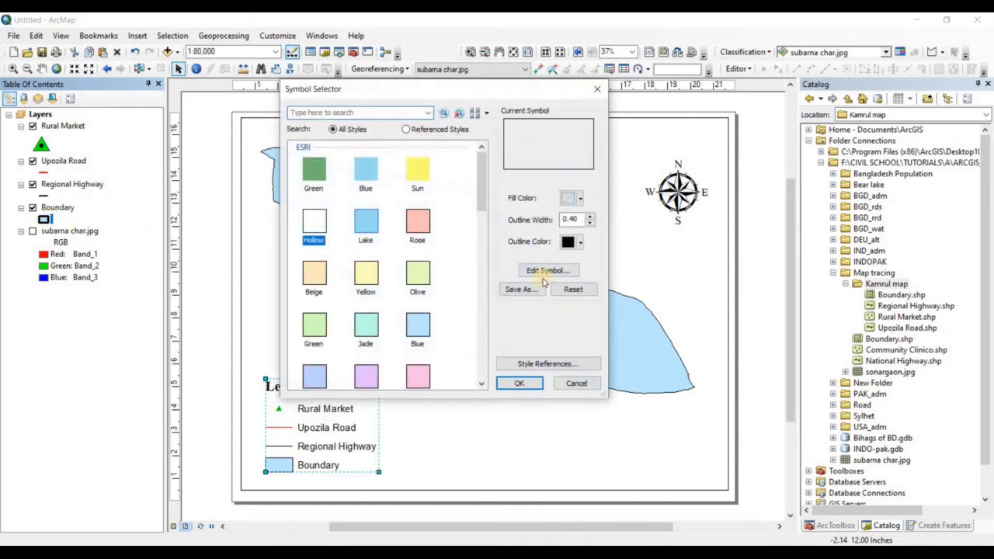
pyautogui.click(591, 220)
pyautogui.click(520, 382)
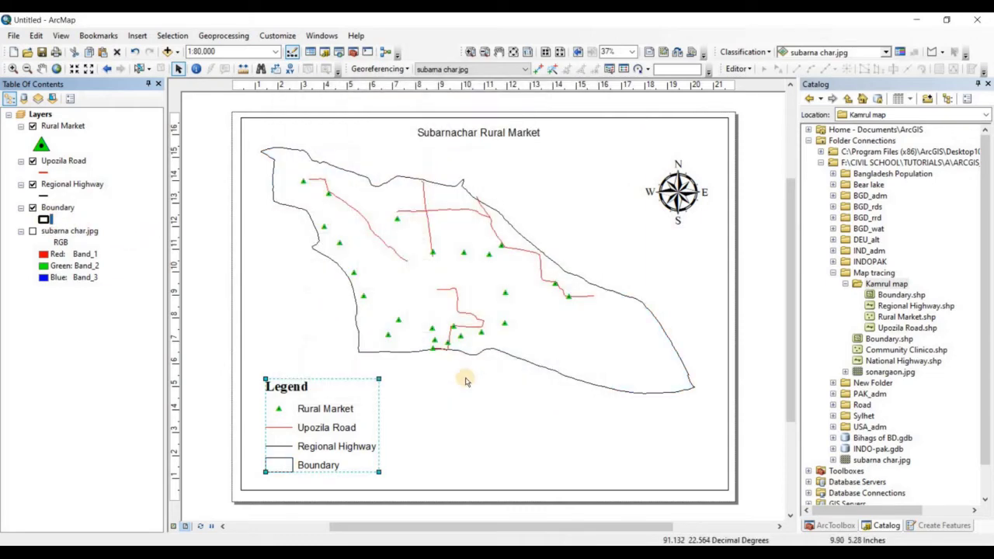
# Add a neatline around the selected data frame with a Linear Gradient background and a 10 pt gap.
pyautogui.click(294, 281)
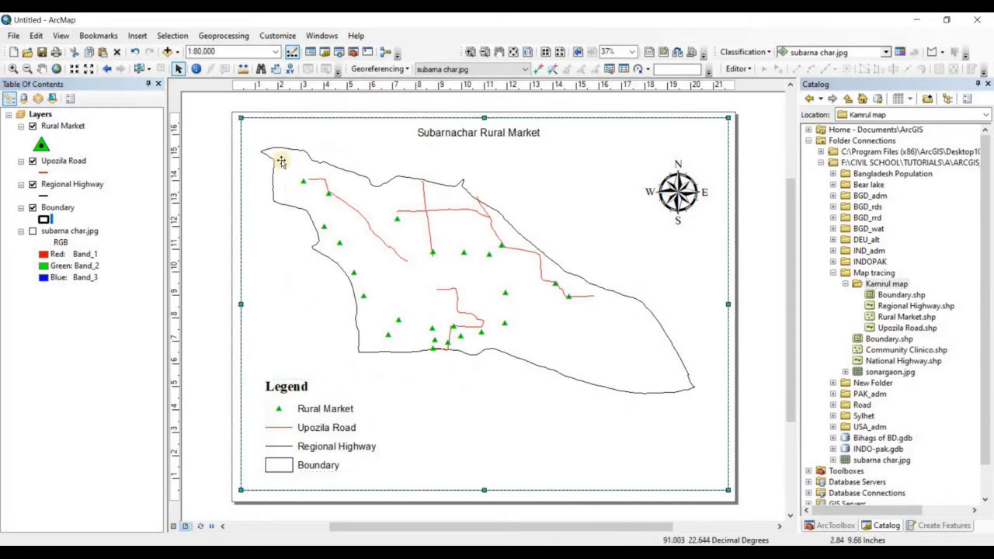
pyautogui.click(137, 36)
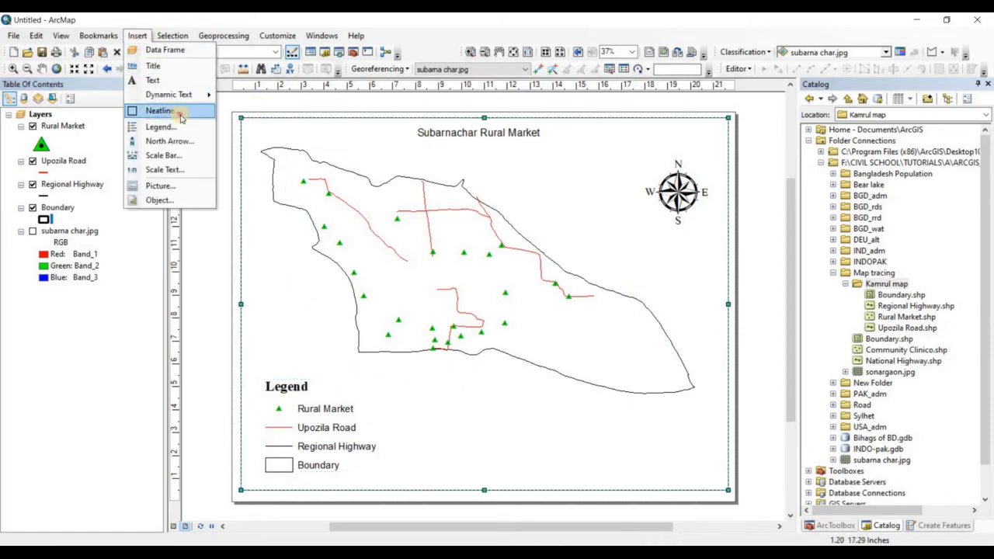
pyautogui.click(179, 113)
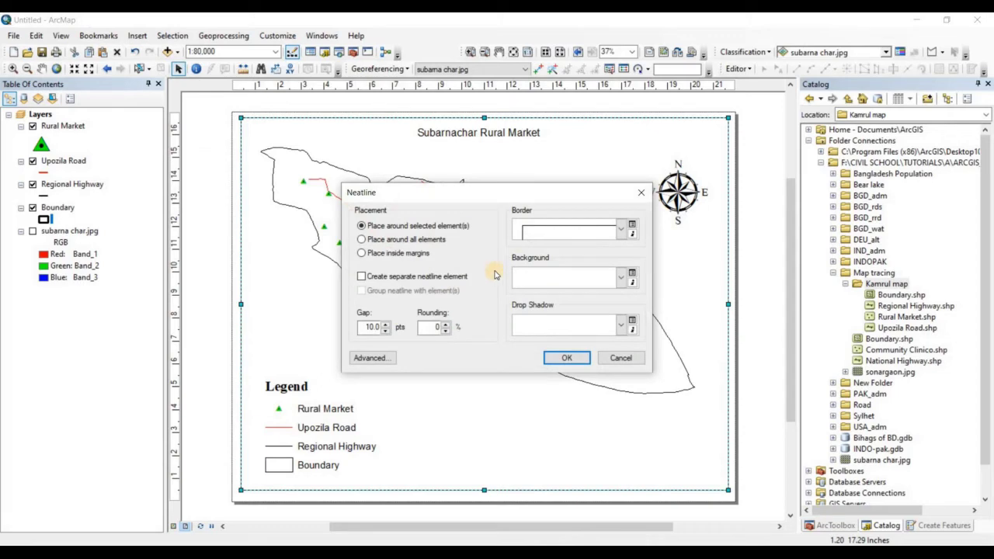
pyautogui.click(623, 282)
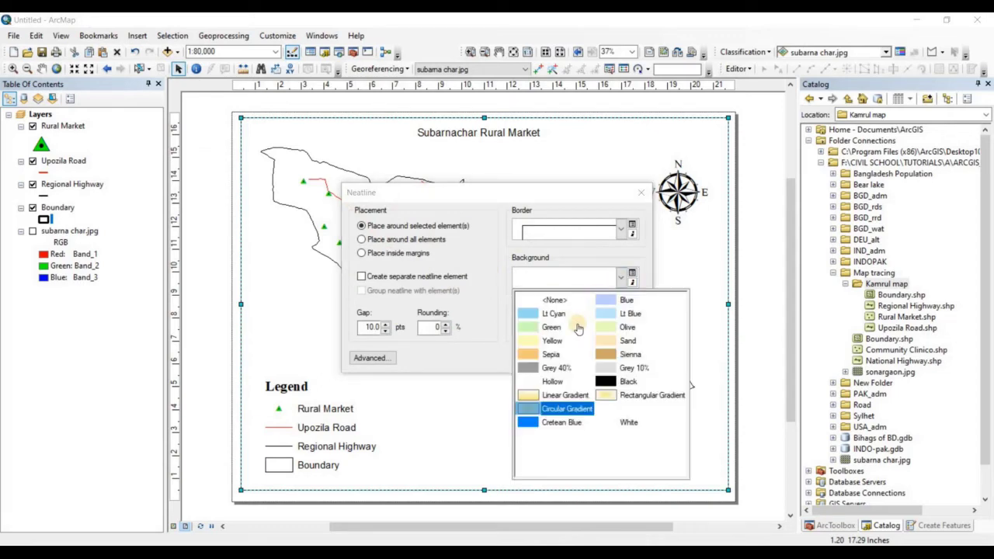
pyautogui.click(566, 405)
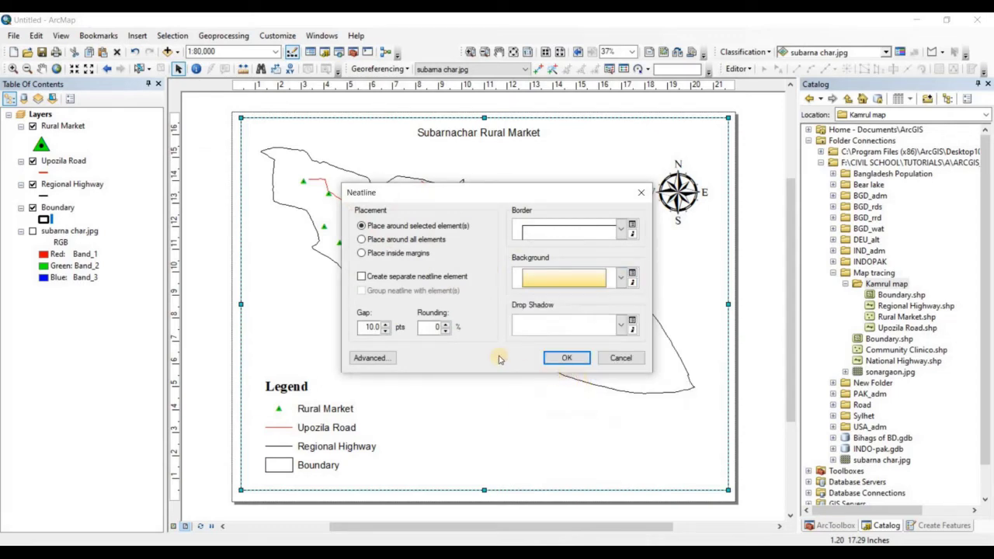
pyautogui.press('Return')
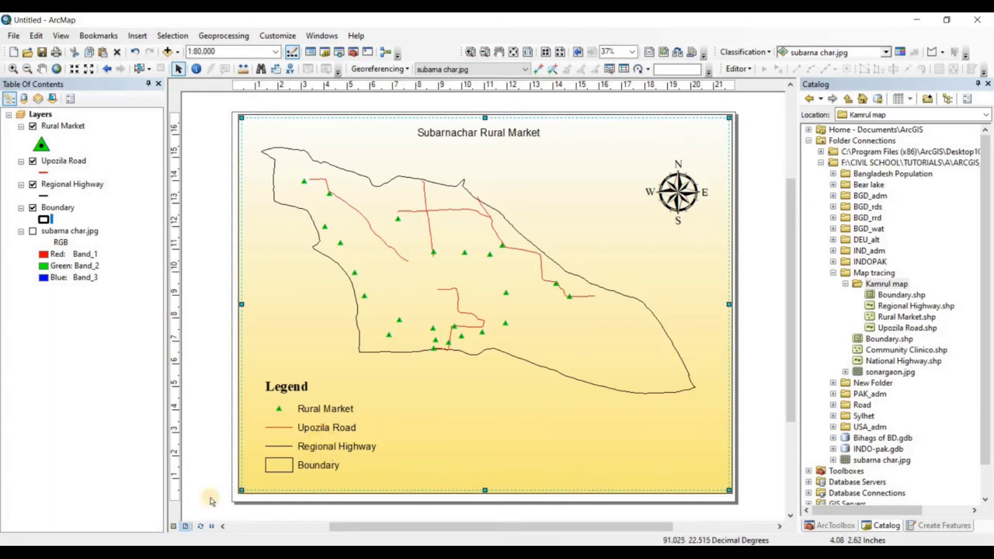
# Switch to data view and turn on the subarna char.jpg image layer.
pyautogui.click(174, 527)
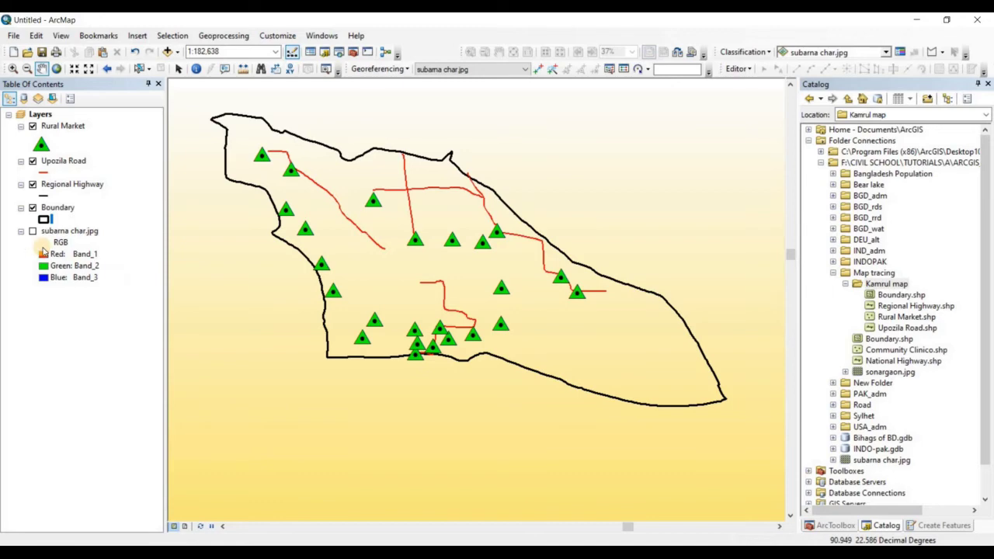
pyautogui.click(32, 231)
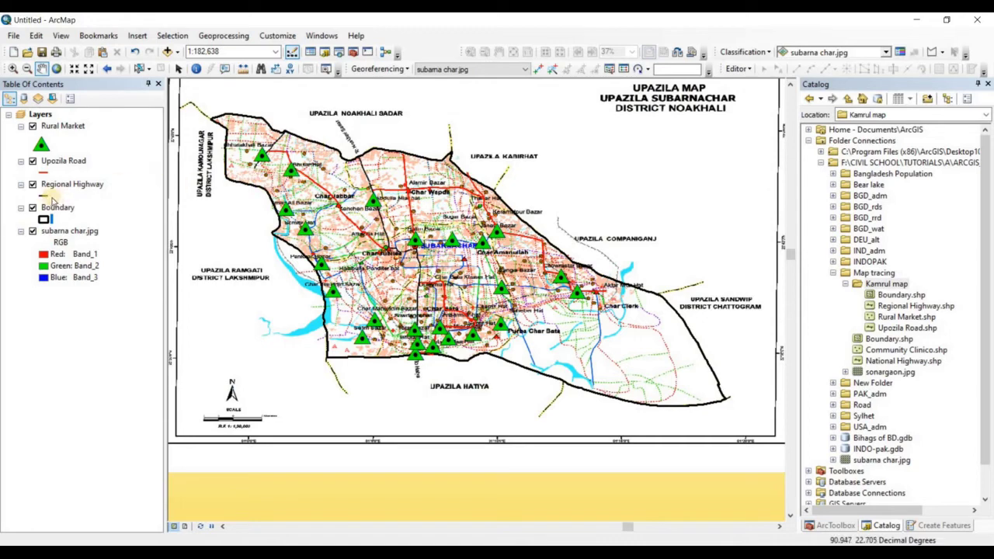
# Start an editing session and choose the Regional Highway template with the Line construction tool for creating features.
pyautogui.click(738, 68)
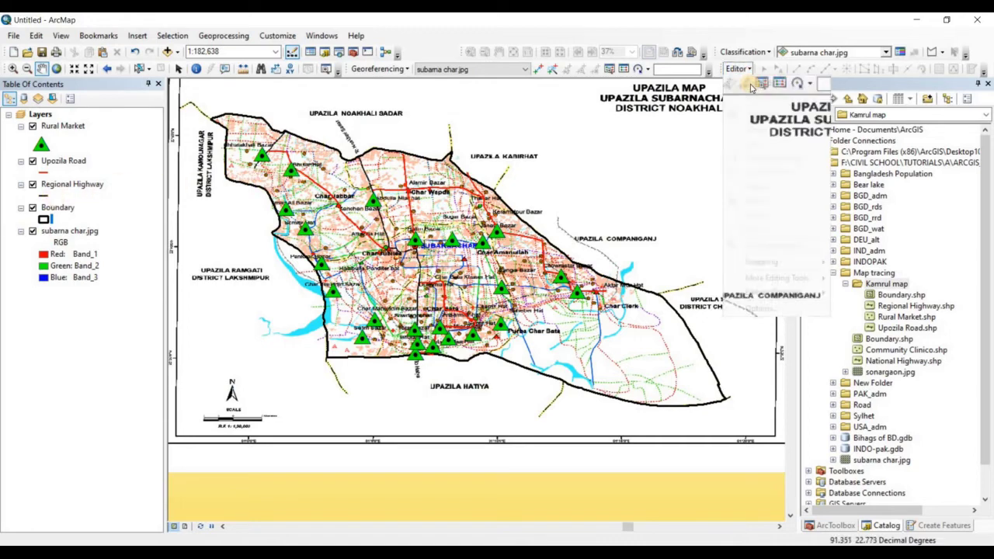
pyautogui.click(765, 82)
pyautogui.click(738, 69)
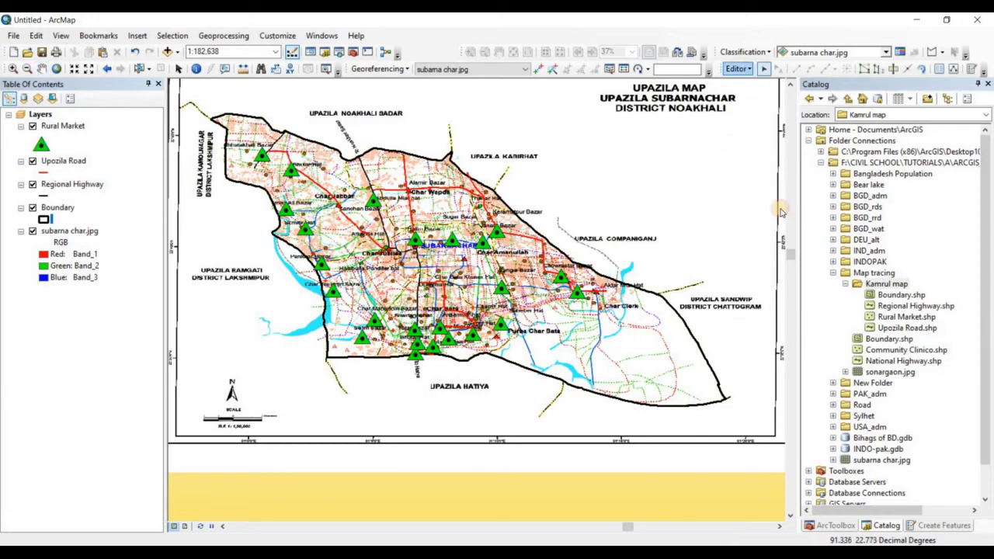
pyautogui.moveTo(795, 296)
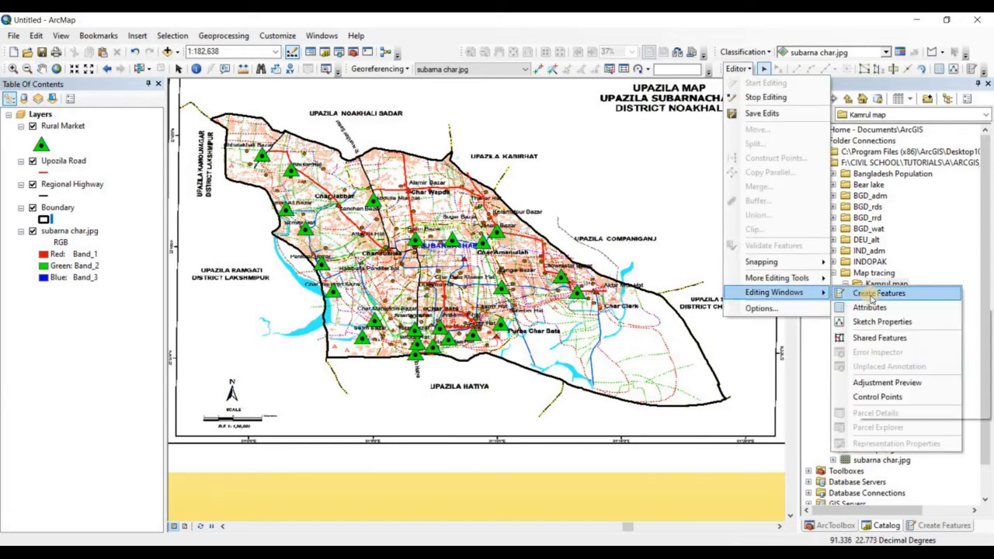
pyautogui.click(857, 294)
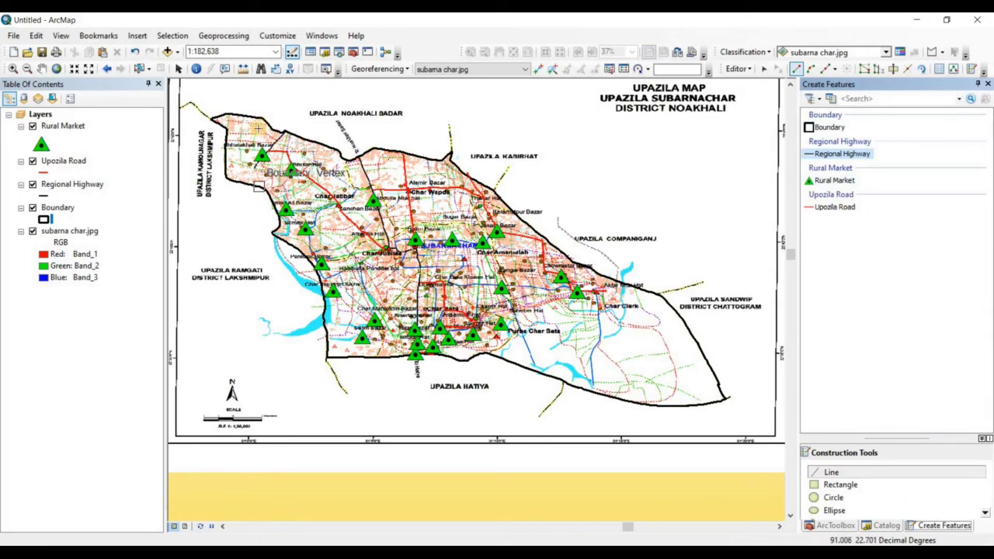
# Hide the Boundary layer so the northern end of the black highway near Chhaiakhali Bazar can be traced.
pyautogui.scroll(-2, 257, 132)
pyautogui.scroll(-2, 257, 132)
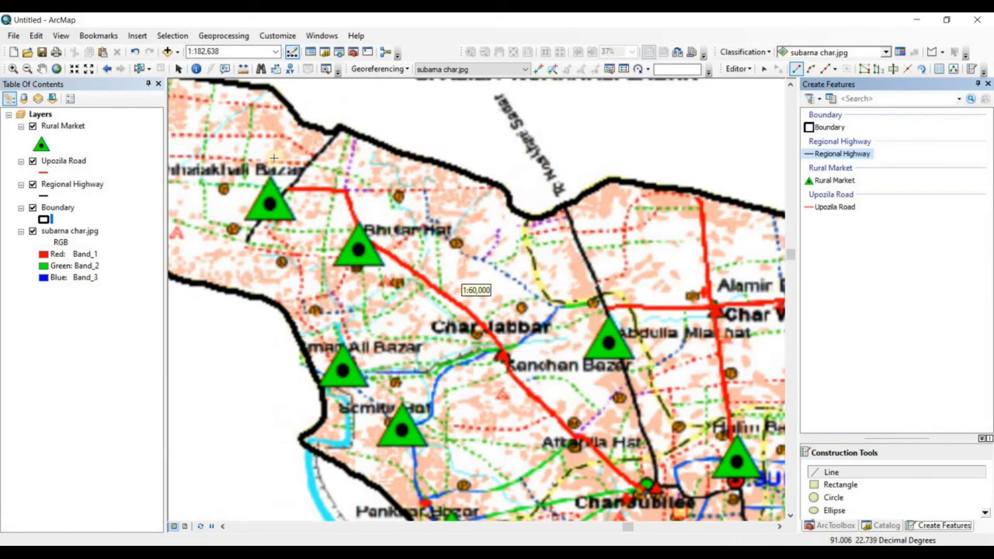
pyautogui.scroll(-1, 274, 159)
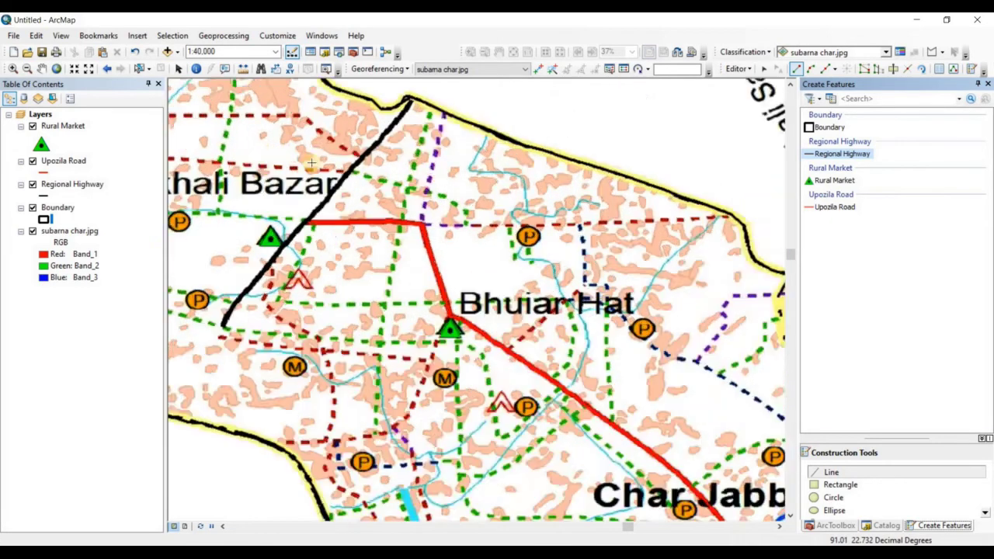
pyautogui.scroll(-1, 292, 154)
pyautogui.moveTo(392, 147); pyautogui.dragTo(529, 155)
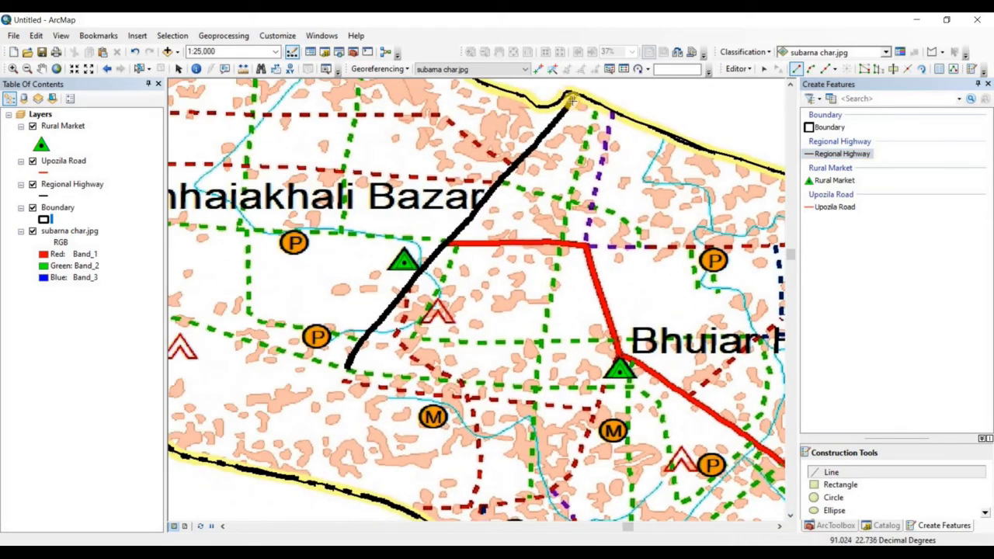
pyautogui.doubleClick(572, 100)
pyautogui.click(33, 208)
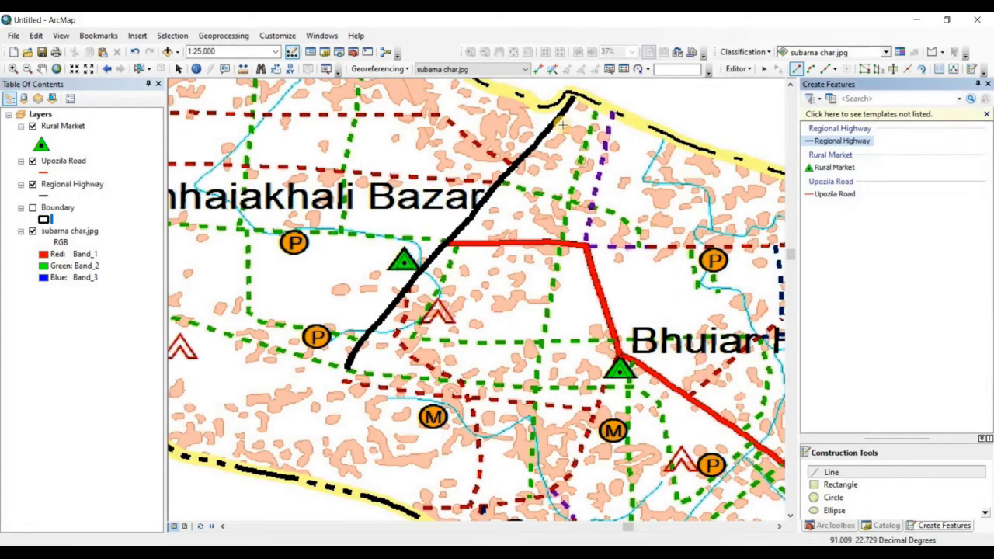
# Digitize the short Regional Highway line from the northern boundary southwest past Chhaiakhali Bazar, and save the edits.
pyautogui.click(571, 99)
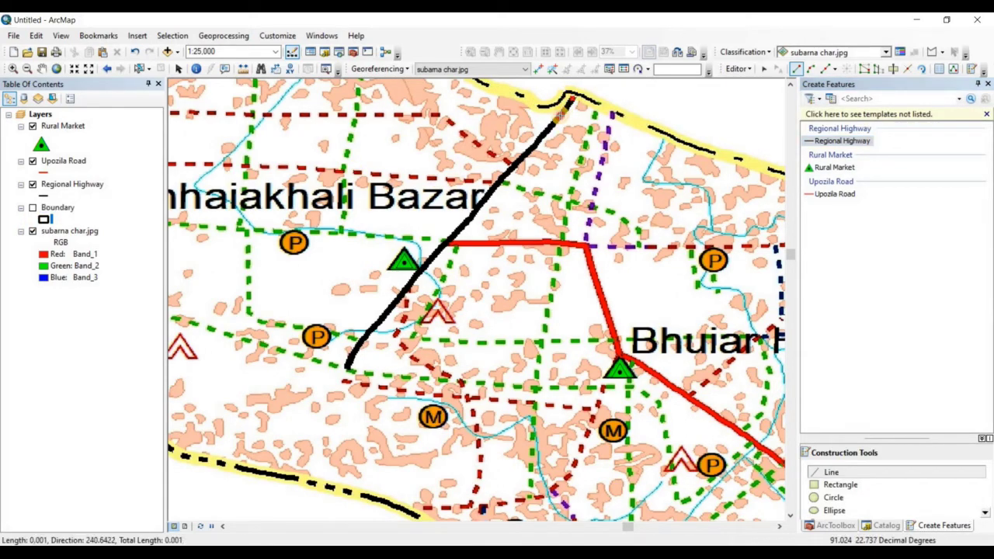
pyautogui.click(513, 167)
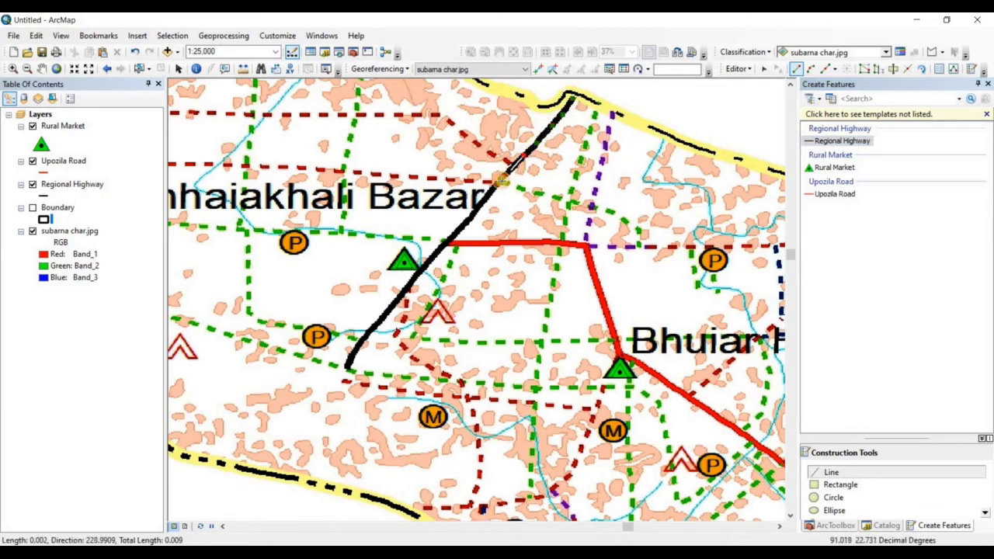
pyautogui.click(499, 182)
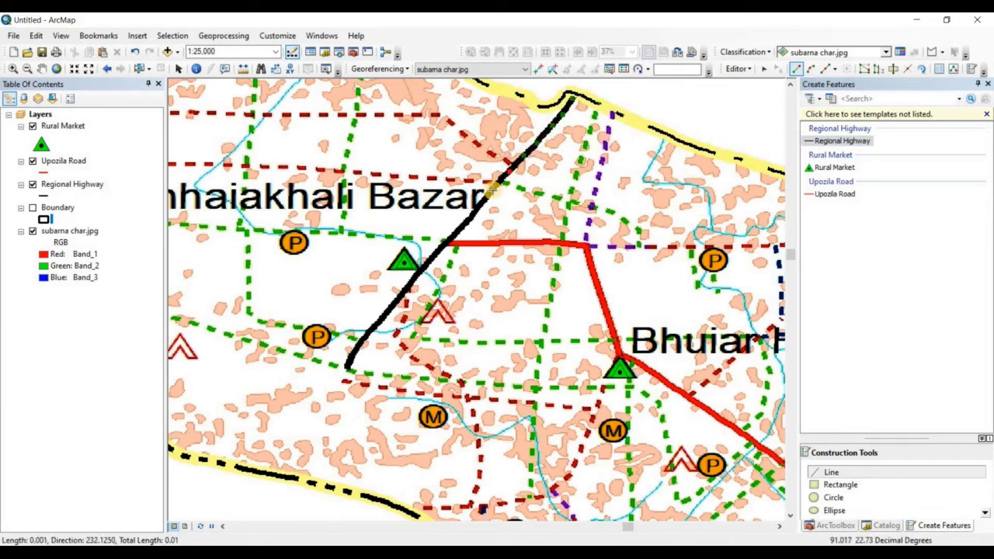
pyautogui.click(444, 244)
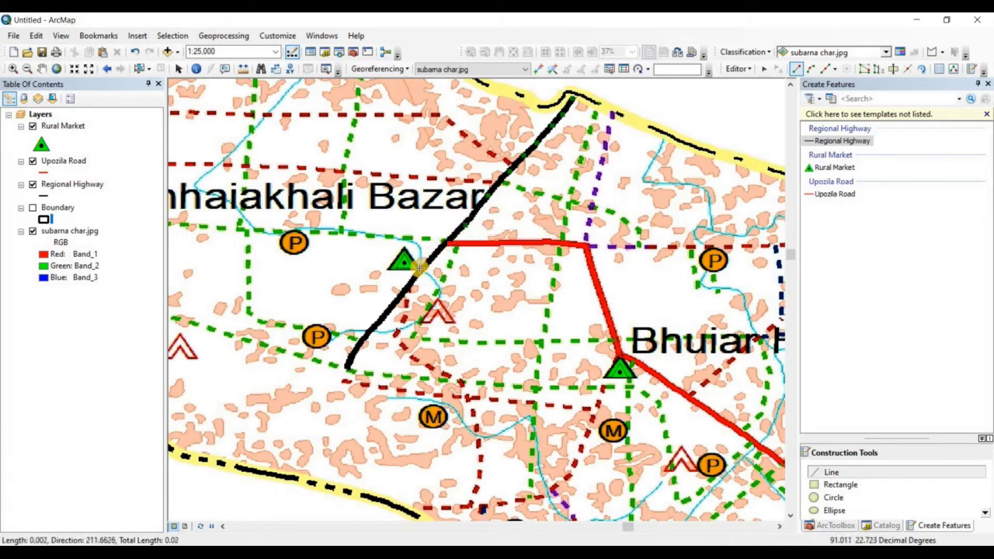
pyautogui.click(404, 288)
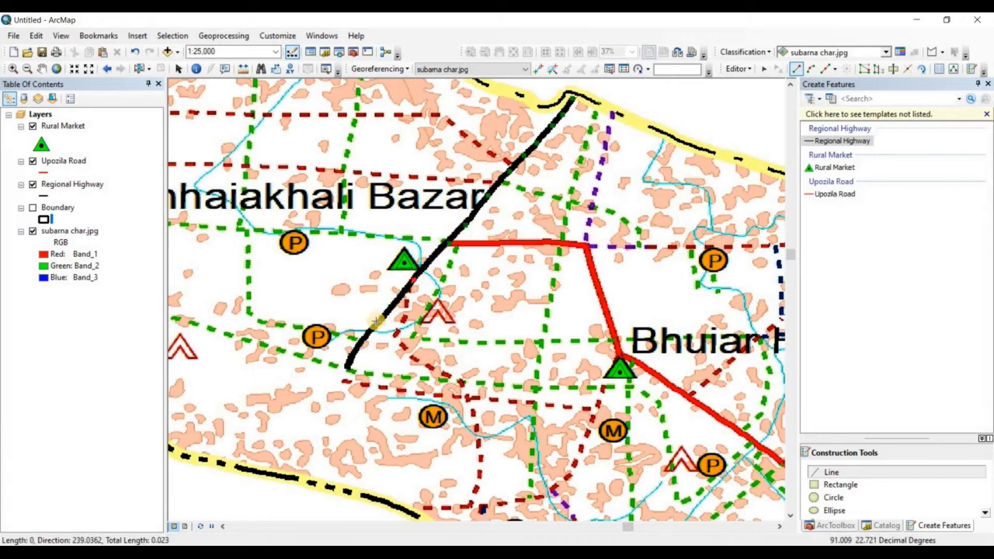
pyautogui.click(366, 333)
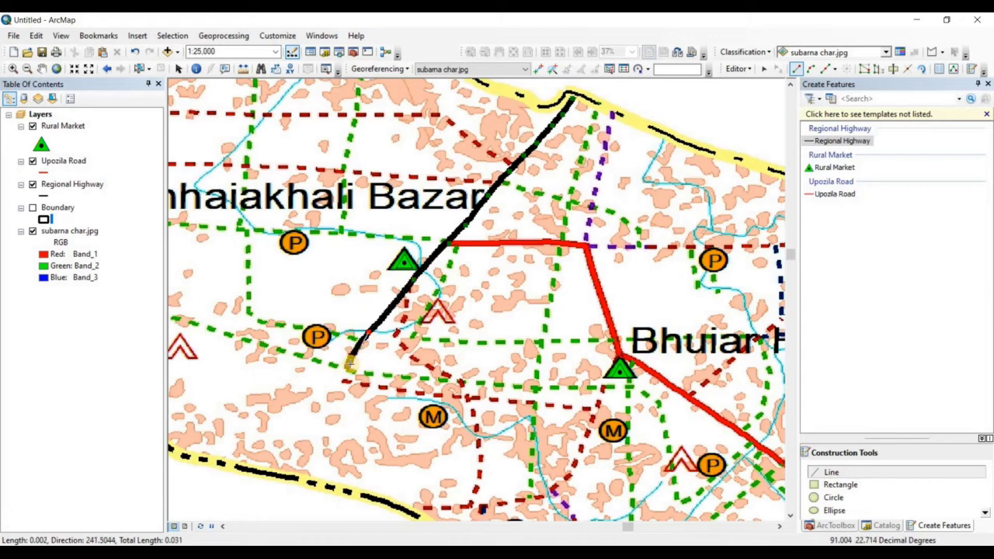
pyautogui.doubleClick(349, 364)
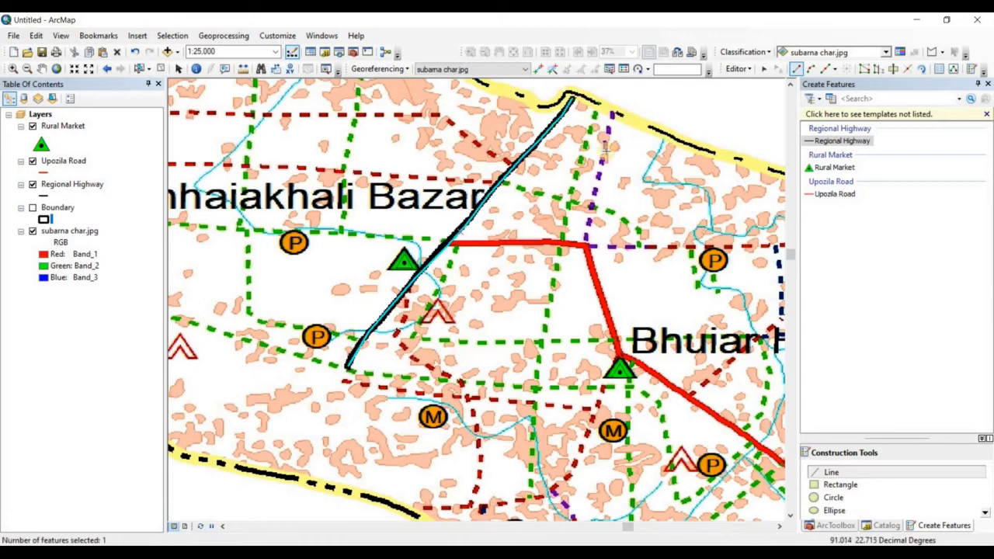
pyautogui.click(750, 112)
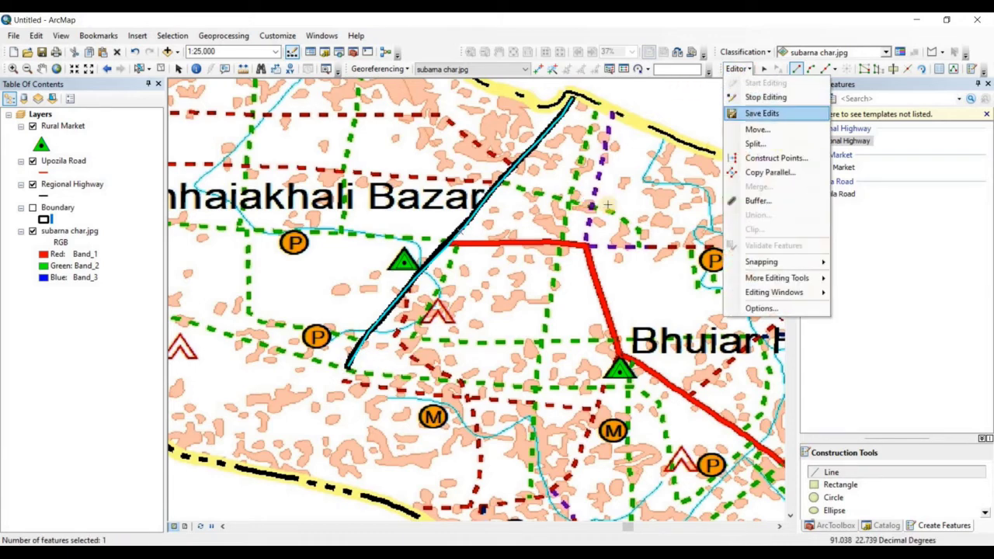
# Start a second Regional Highway line at the northern boundary on the Noakhali Sadar road, tracing it south toward Abdulla Miar Hat.
pyautogui.scroll(-1, 593, 216)
pyautogui.scroll(-3, 593, 218)
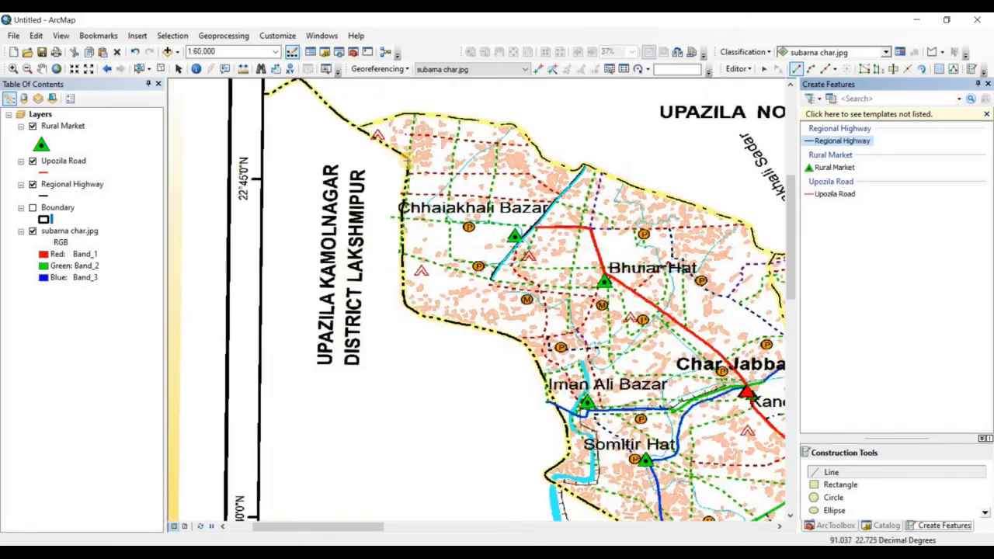
pyautogui.moveTo(408, 161); pyautogui.dragTo(168, 87)
pyautogui.moveTo(566, 192); pyautogui.dragTo(453, 140)
pyautogui.scroll(3, 447, 124)
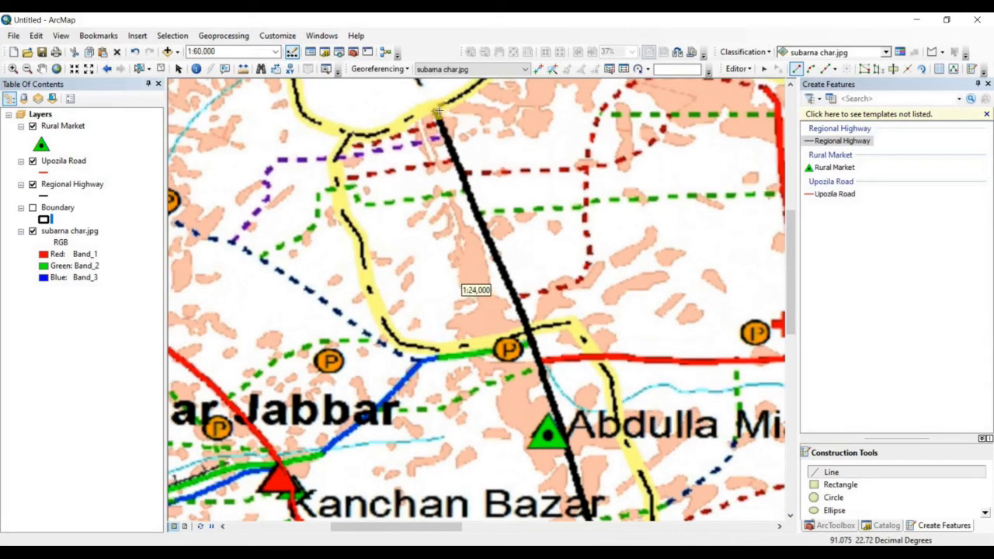
pyautogui.click(436, 112)
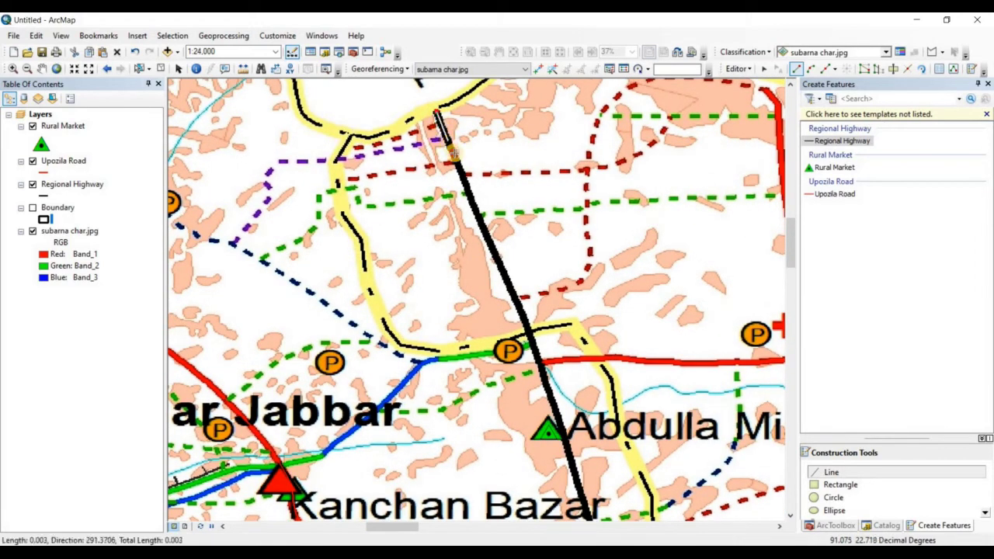
pyautogui.click(448, 144)
pyautogui.click(466, 187)
pyautogui.click(486, 237)
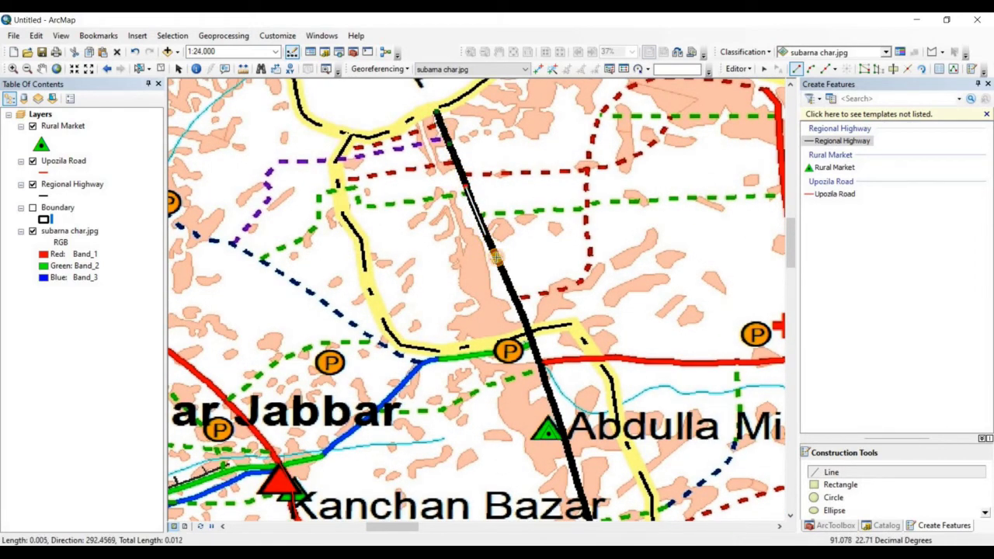
pyautogui.click(524, 322)
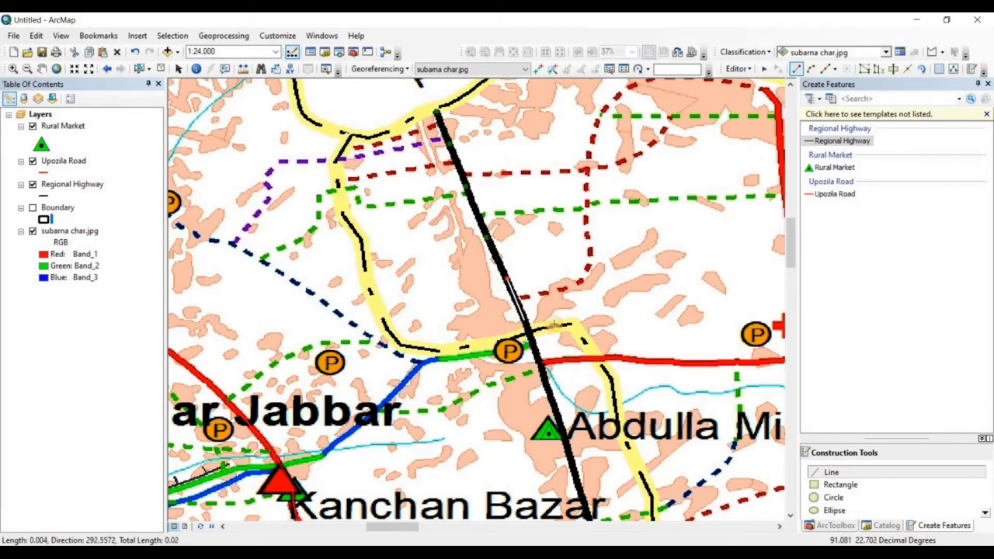
pyautogui.moveTo(495, 168); pyautogui.dragTo(441, 68)
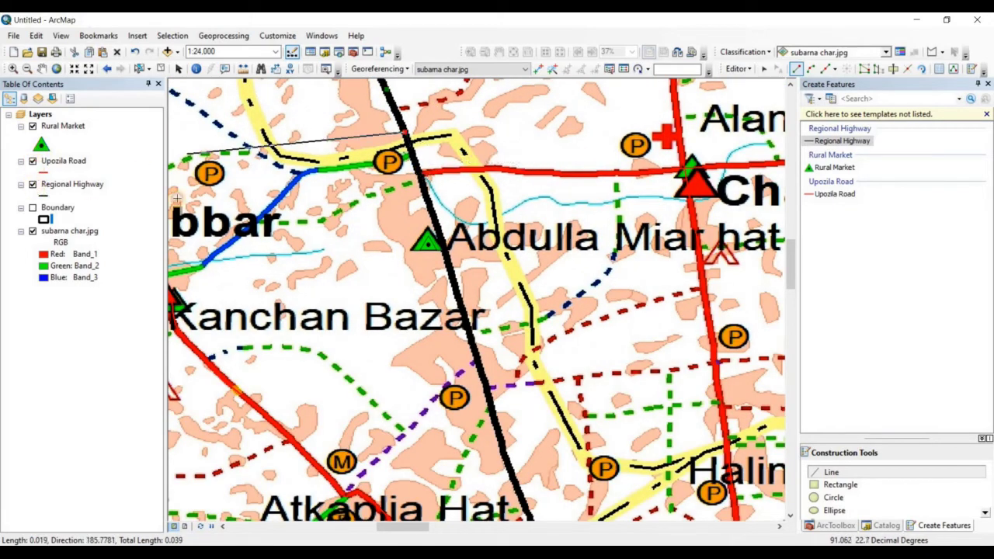
# Hide the Upozila Road layer and continue the highway line past Abdulla Miar Hat and through Char Jubilee.
pyautogui.click(33, 160)
pyautogui.click(439, 237)
pyautogui.moveTo(470, 349); pyautogui.dragTo(338, 128)
pyautogui.click(409, 396)
pyautogui.click(468, 398)
pyautogui.click(479, 421)
pyautogui.moveTo(536, 425); pyautogui.dragTo(309, 281)
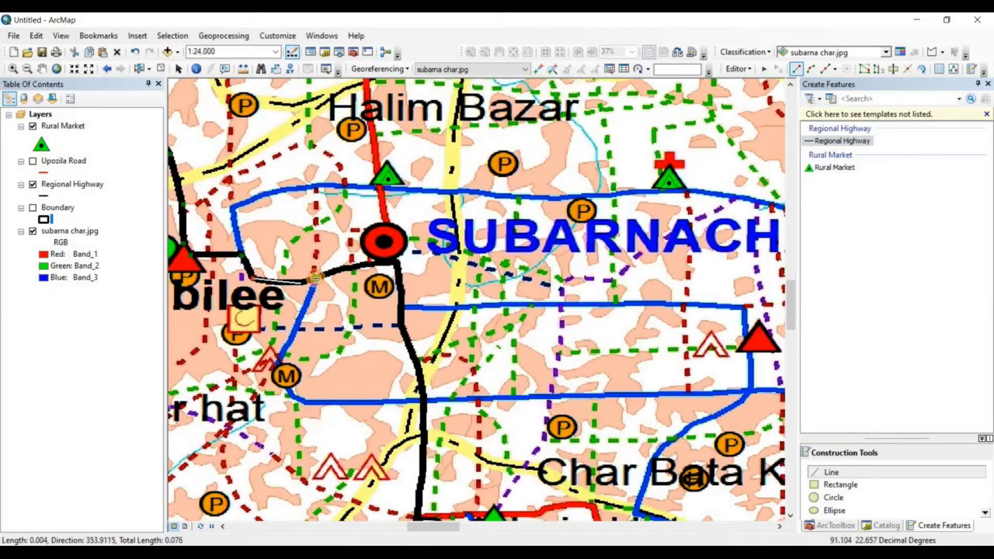
# Continue tracing the highway line past the Subarnachar centre and south along the black road to Bhuiar Hat.
pyautogui.click(316, 279)
pyautogui.click(397, 262)
pyautogui.click(400, 322)
pyautogui.moveTo(423, 400); pyautogui.dragTo(408, 86)
pyautogui.click(392, 365)
pyautogui.moveTo(388, 419); pyautogui.dragTo(372, 81)
pyautogui.click(374, 271)
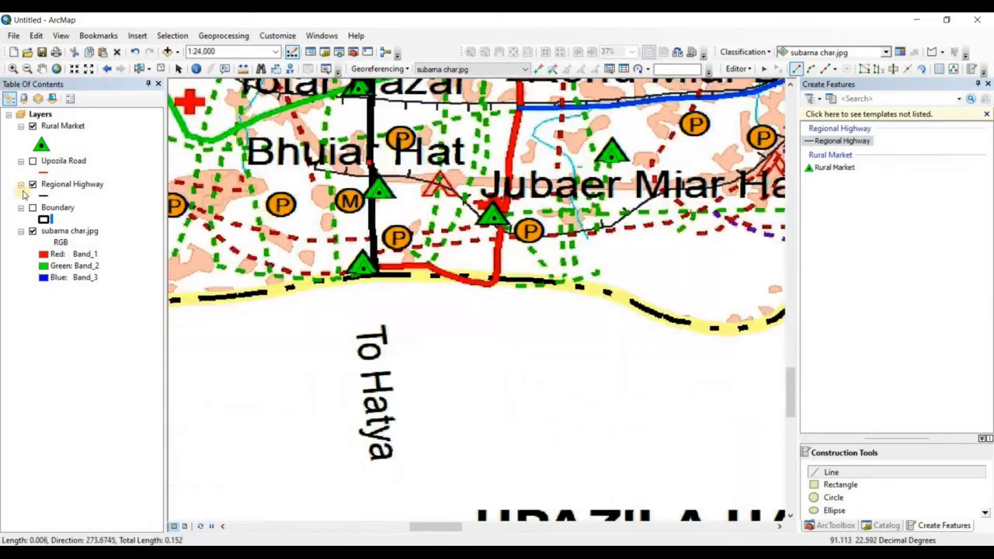
# Finish the highway line at the southern boundary above To Hatya with the Rural Market layer hidden, and save the edits.
pyautogui.click(33, 125)
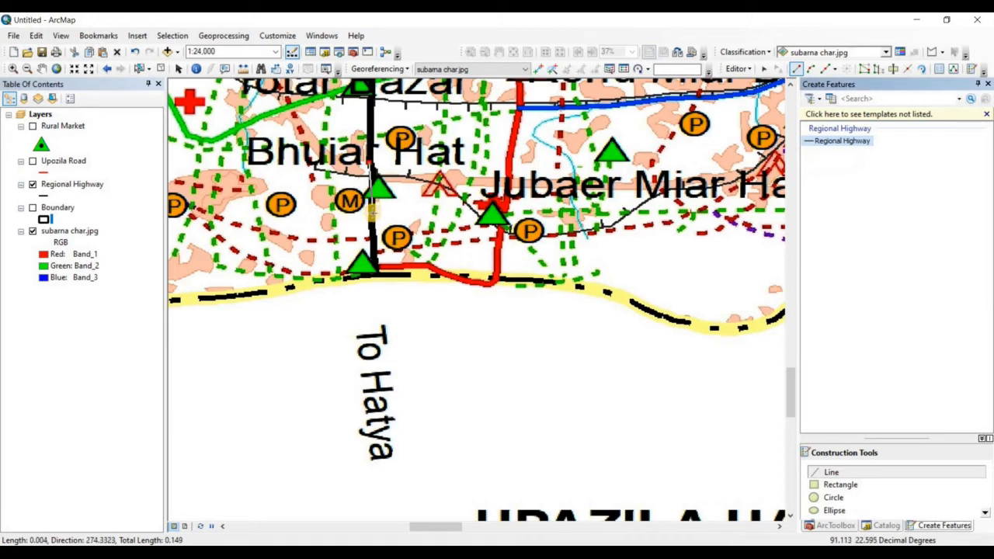
pyautogui.click(371, 237)
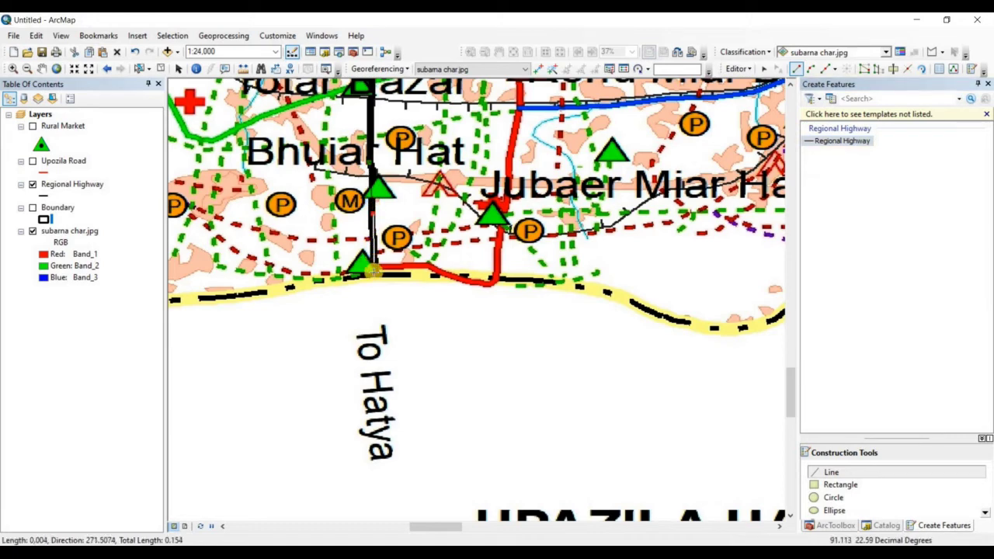
pyautogui.doubleClick(374, 274)
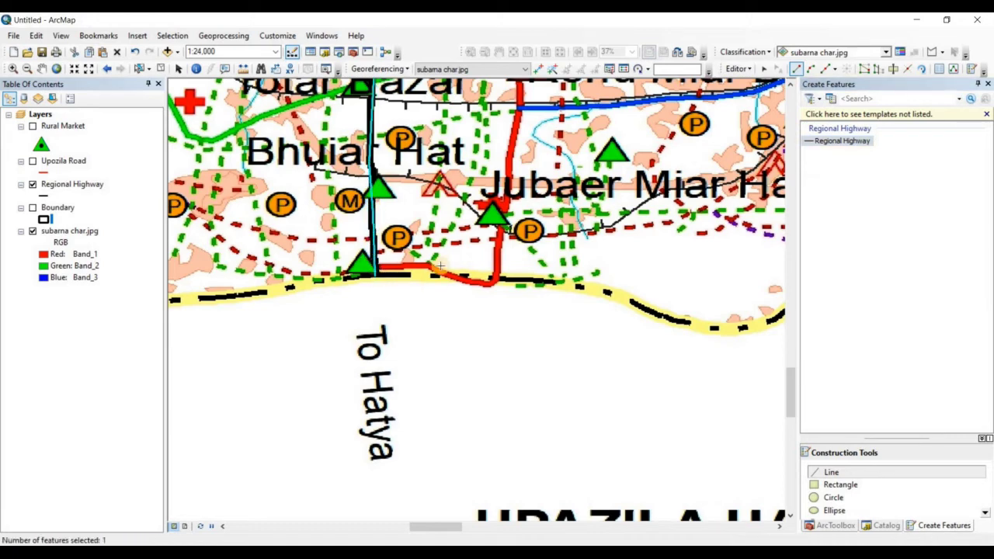
pyautogui.click(737, 68)
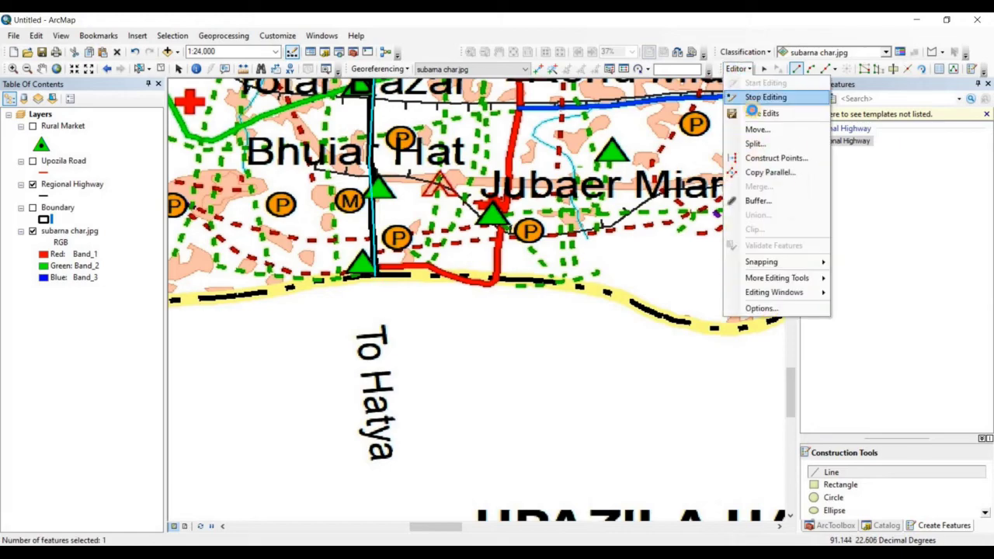
pyautogui.click(732, 113)
# Examine the source map from the full extent down to local roads to check the traced Regional Highway lines.
pyautogui.scroll(3, 518, 330)
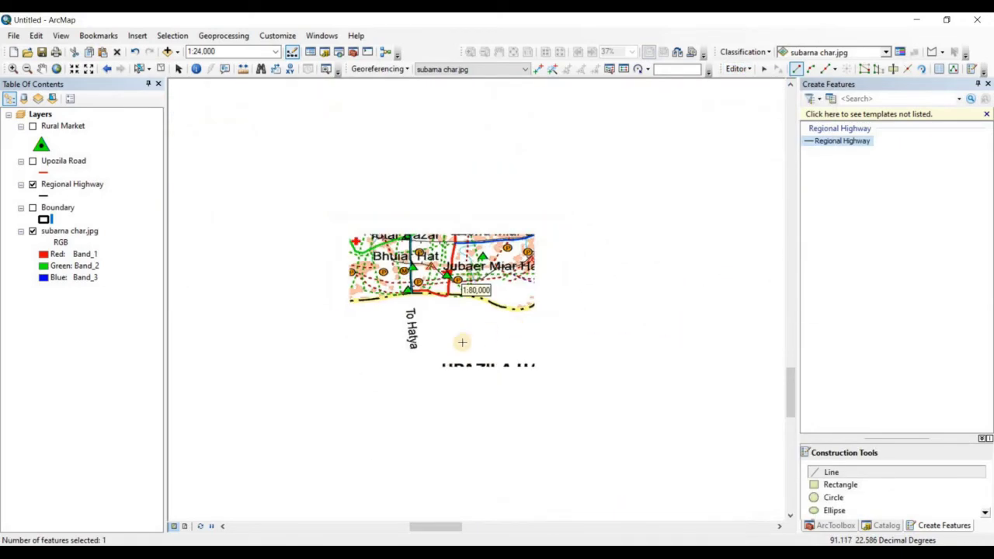
pyautogui.scroll(2, 459, 340)
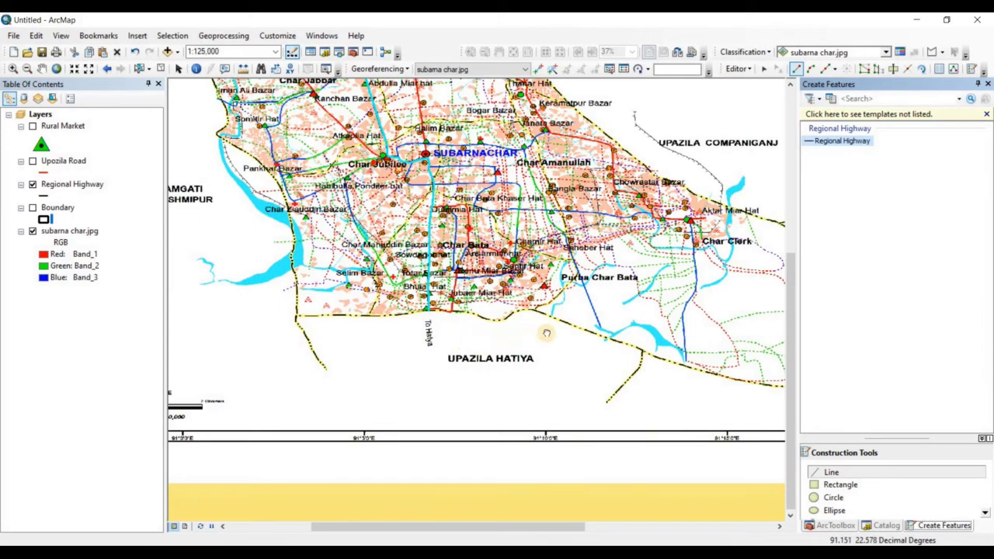
pyautogui.moveTo(546, 333); pyautogui.dragTo(460, 400)
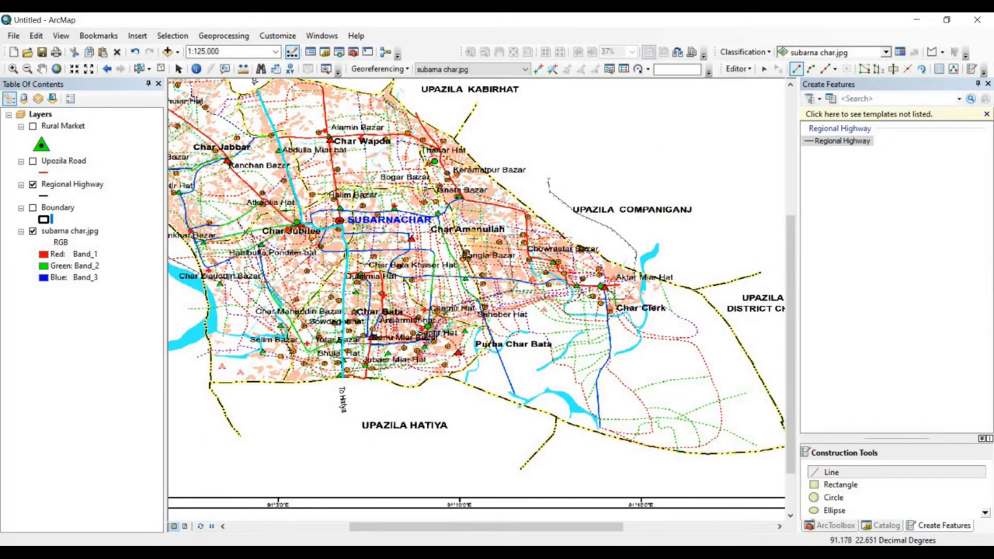
pyautogui.scroll(3, 470, 246)
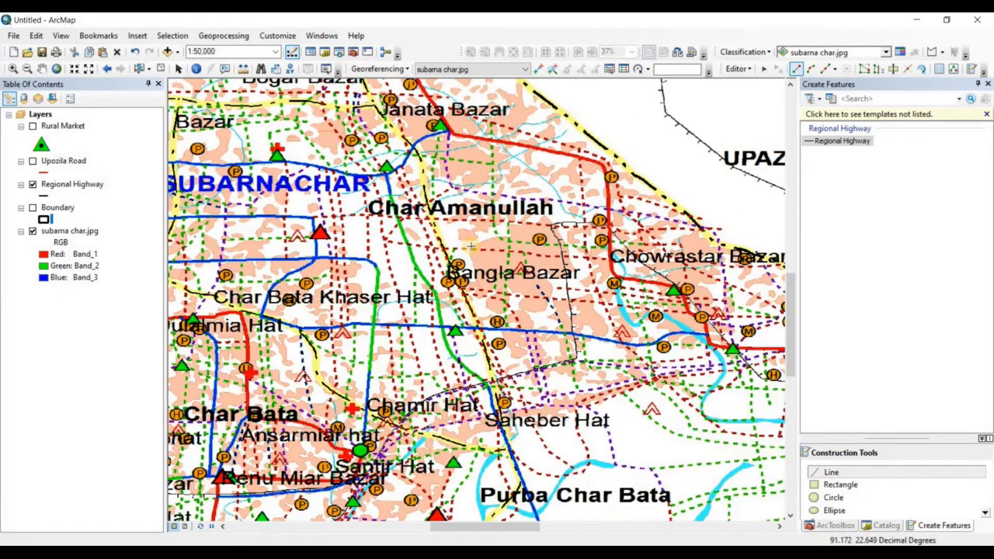
pyautogui.scroll(-2, 470, 246)
pyautogui.moveTo(428, 295); pyautogui.dragTo(534, 422)
pyautogui.moveTo(228, 505); pyautogui.dragTo(398, 425)
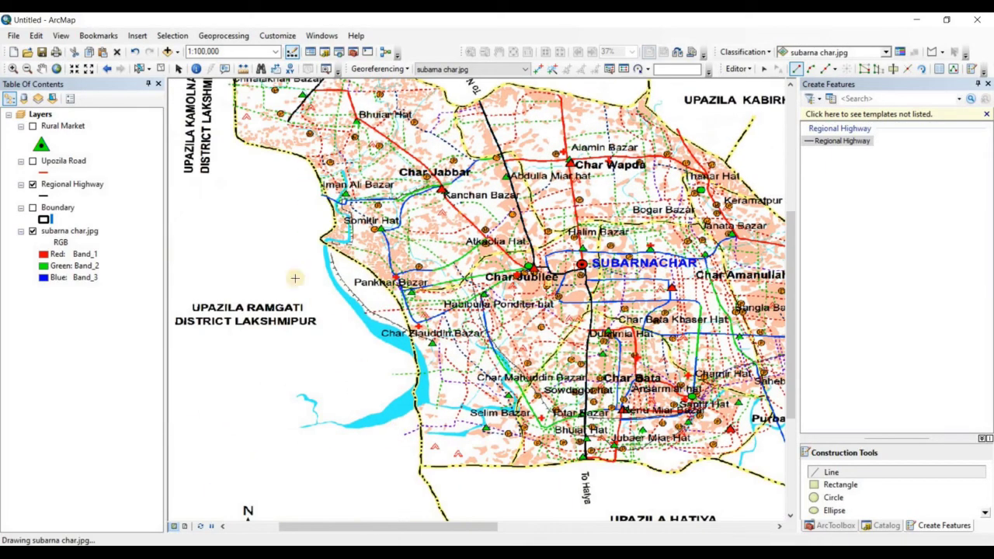
pyautogui.press('Down')
pyautogui.press('Right')
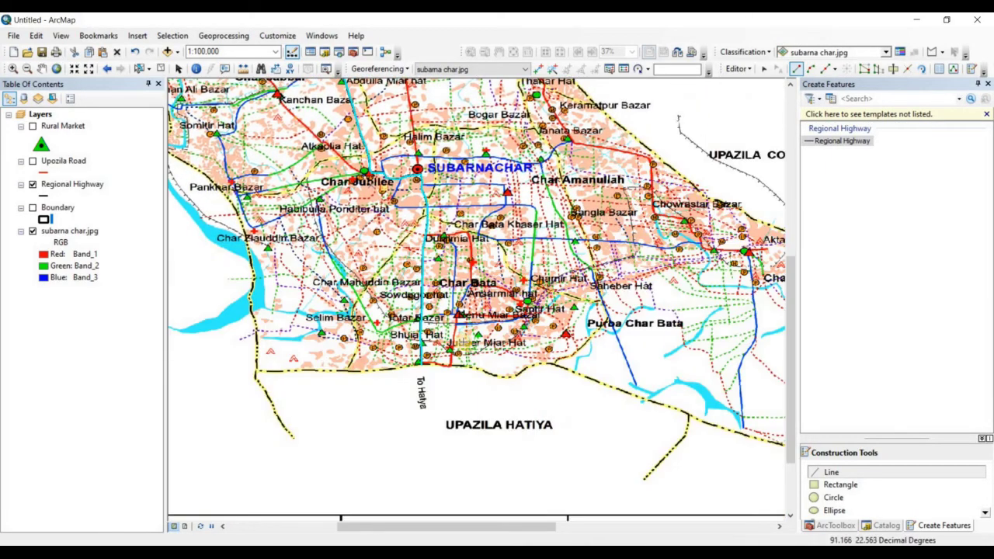
pyautogui.scroll(-2, 466, 341)
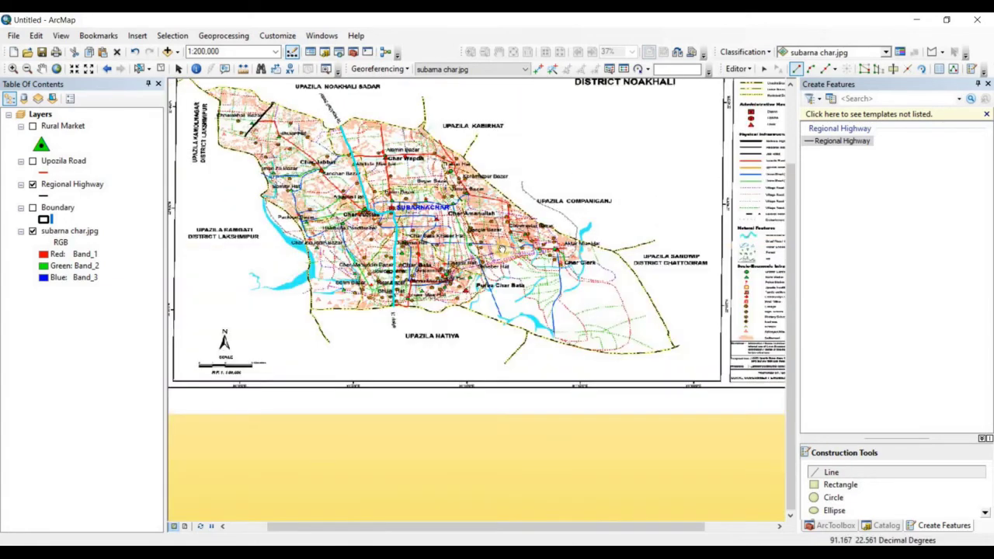
# Bring the whole map into view, discard the stray sketch vertex and stop the Regional Highway edit session.
pyautogui.moveTo(504, 248); pyautogui.dragTo(557, 386)
pyautogui.press('Down')
pyautogui.press('Right')
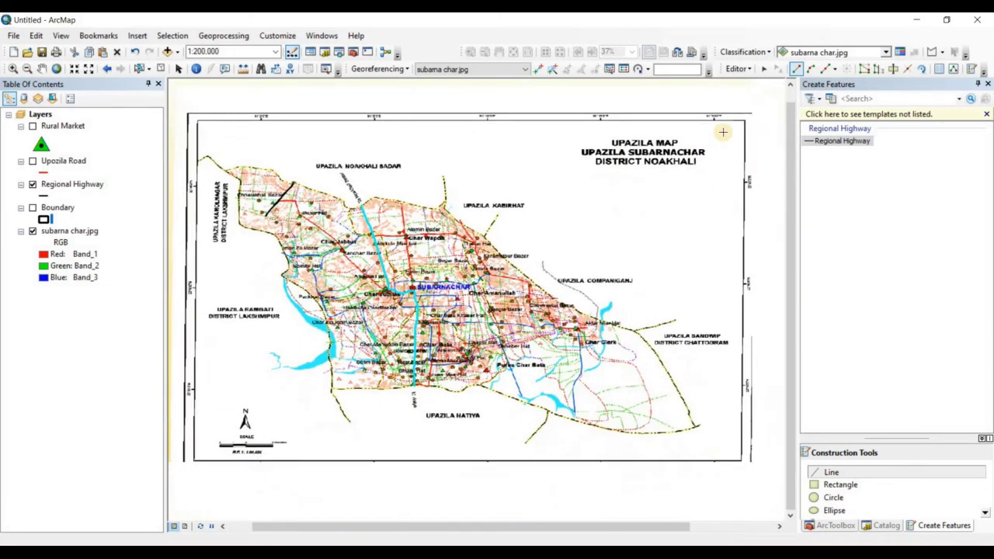
pyautogui.rightClick(739, 80)
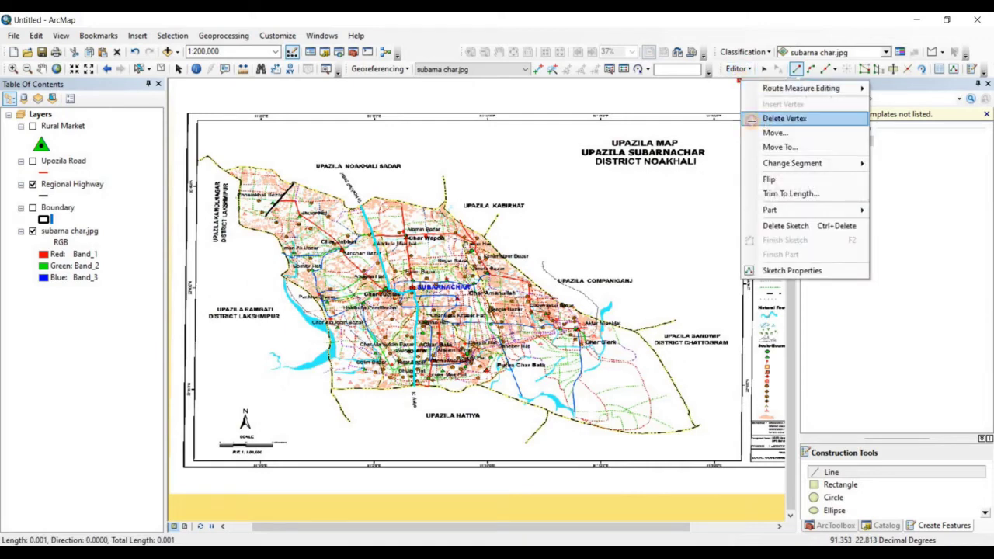
pyautogui.click(742, 74)
pyautogui.click(742, 72)
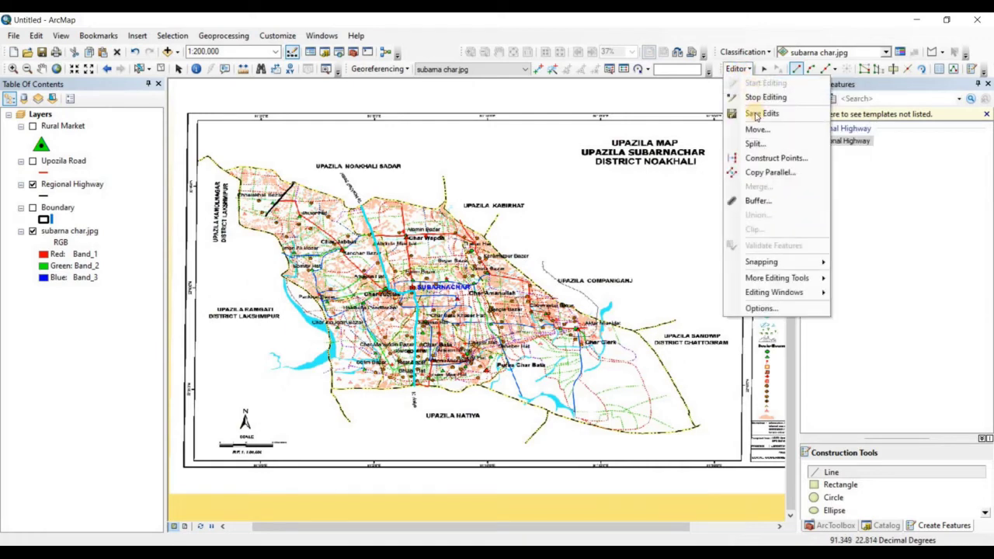
pyautogui.click(735, 69)
pyautogui.click(735, 69)
pyautogui.click(752, 97)
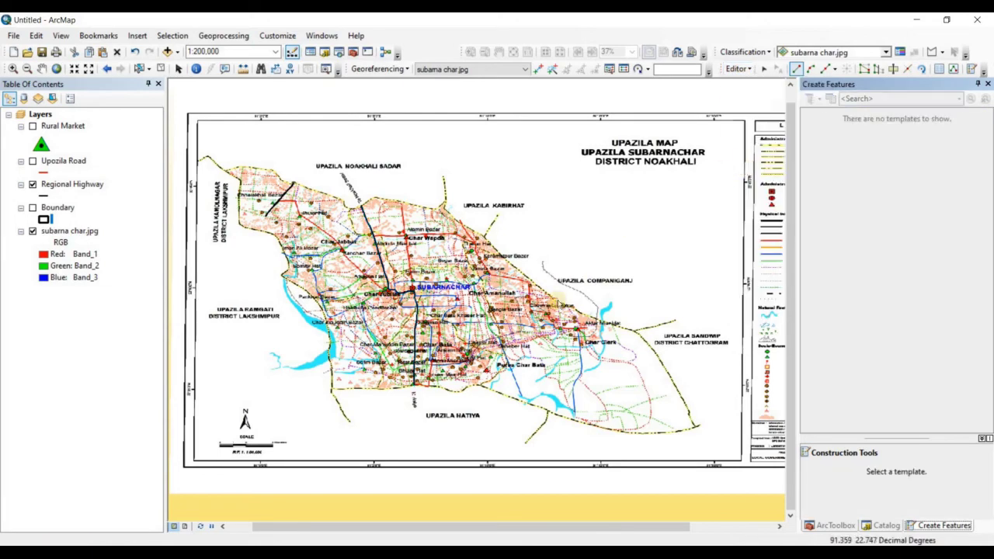
pyautogui.click(880, 526)
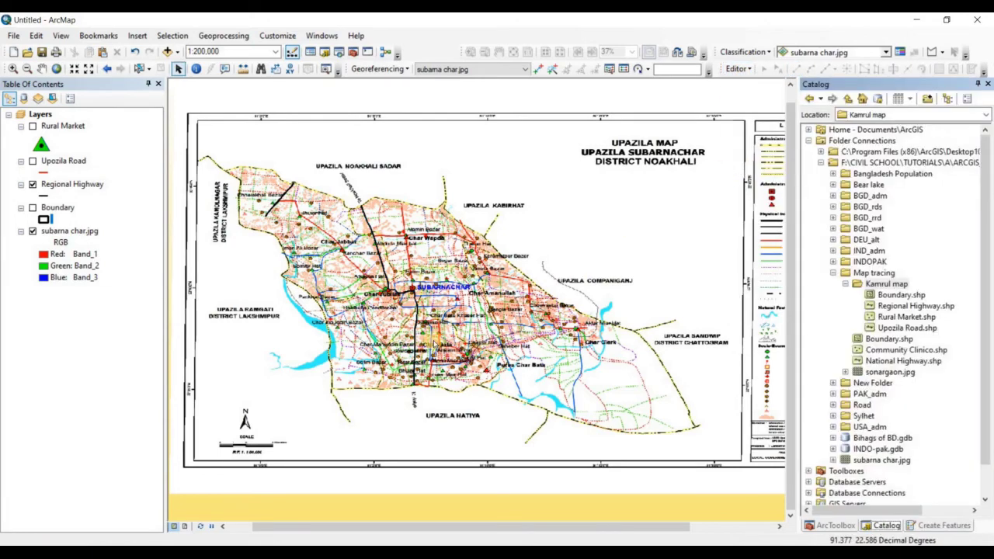
# Hide the subarna char.jpg image, show the Boundary, Upozila Road and Rural Market layers, and switch to the layout view.
pyautogui.click(43, 232)
pyautogui.click(33, 230)
pyautogui.click(33, 208)
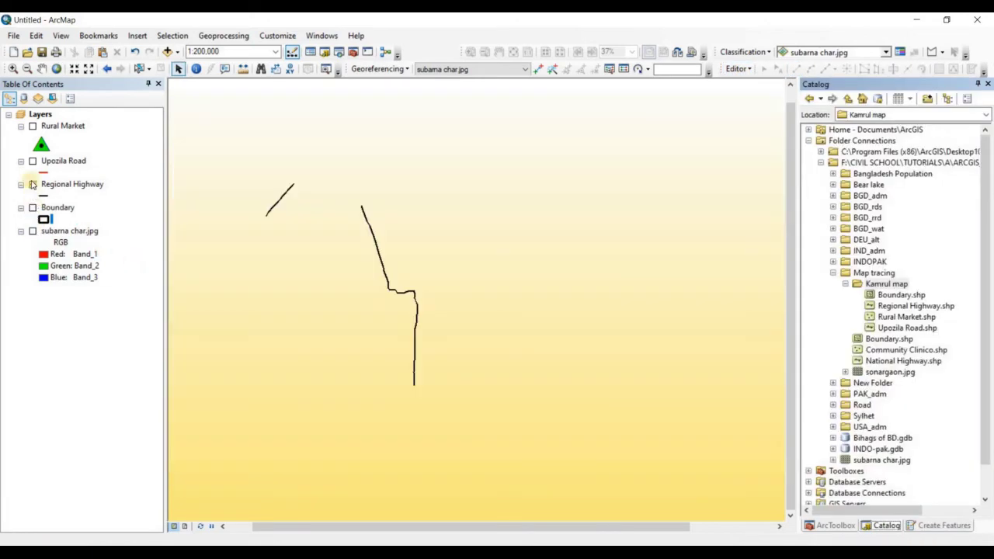
pyautogui.click(32, 160)
pyautogui.click(33, 125)
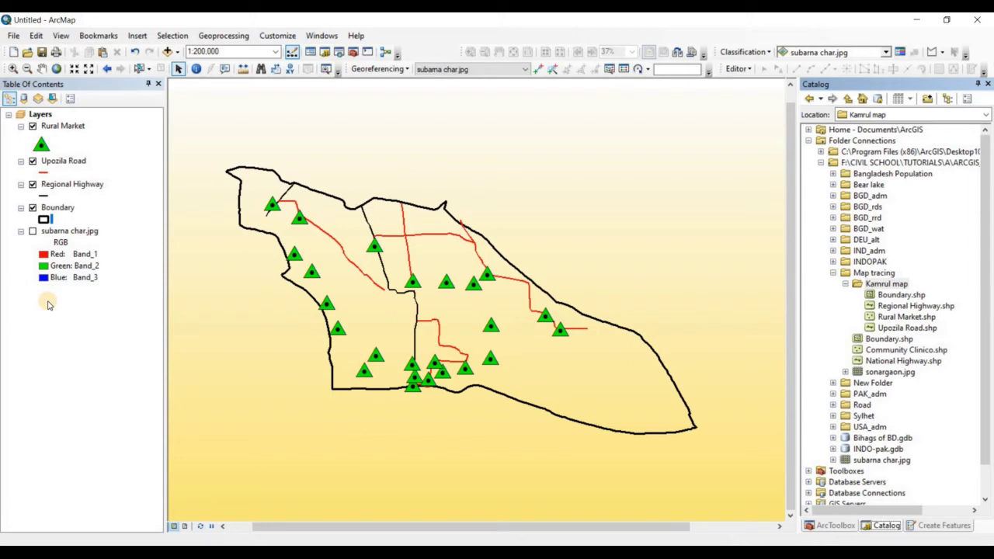
pyautogui.click(186, 527)
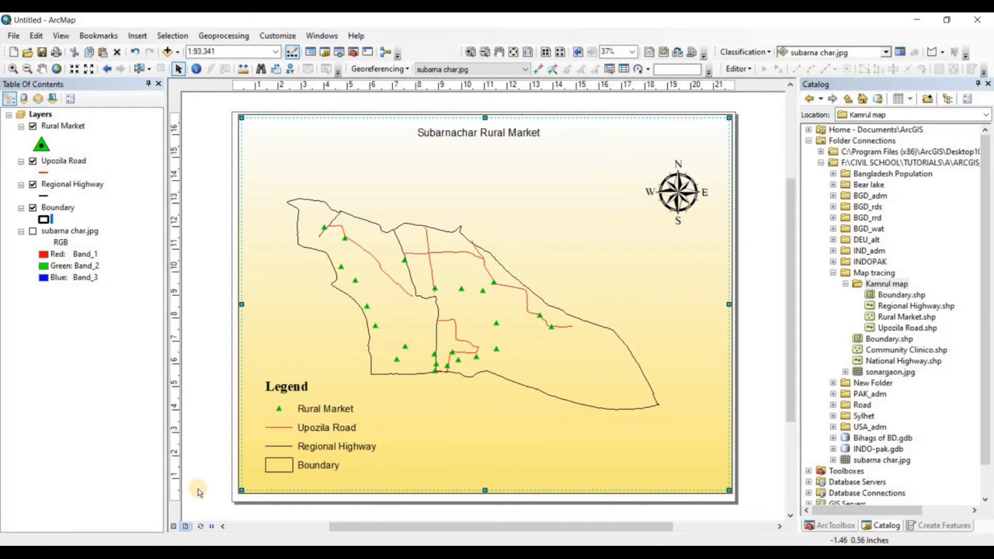
# Give the layout legend a 1.5 Point border in its frame properties.
pyautogui.click(293, 395)
pyautogui.rightClick(294, 392)
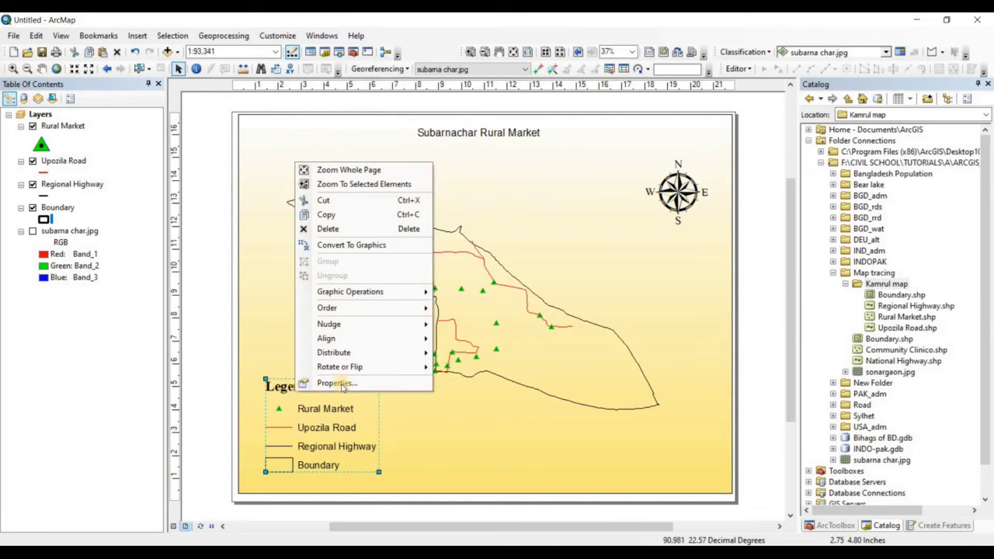
pyautogui.click(341, 384)
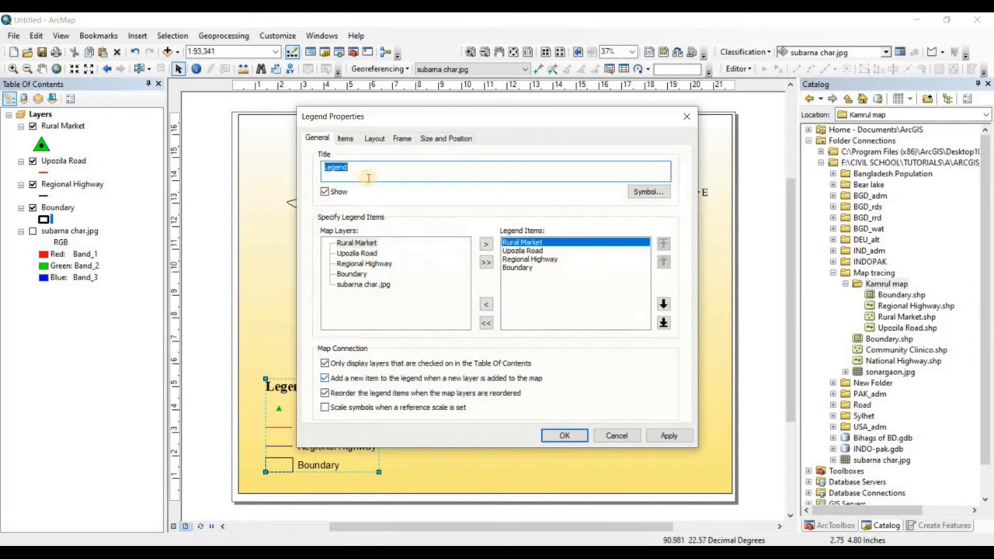
pyautogui.click(345, 138)
pyautogui.click(375, 139)
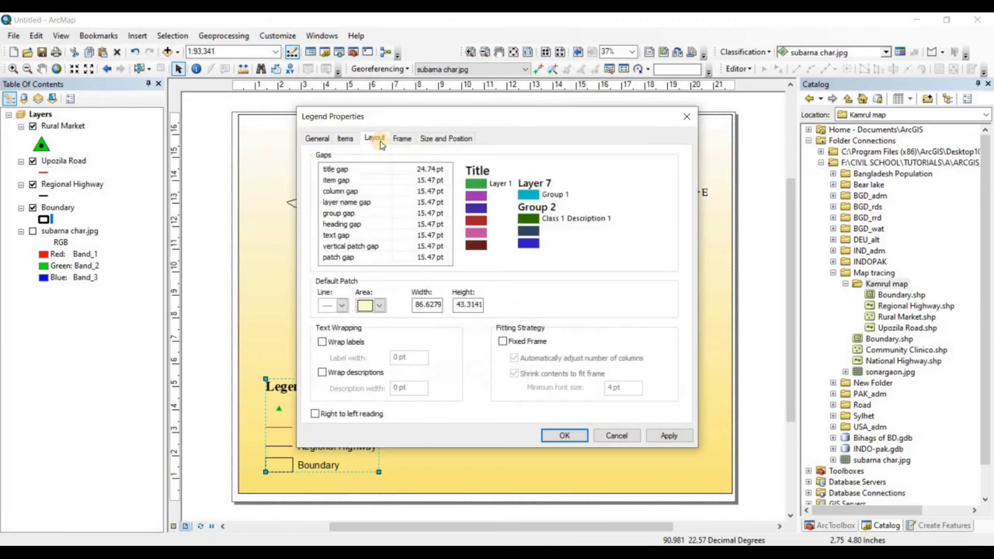
pyautogui.click(401, 139)
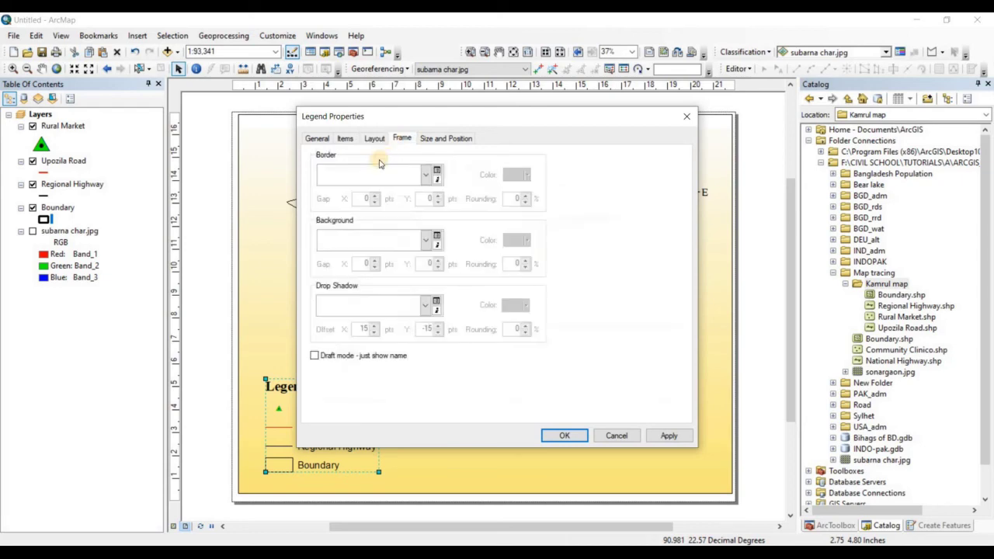
pyautogui.click(425, 176)
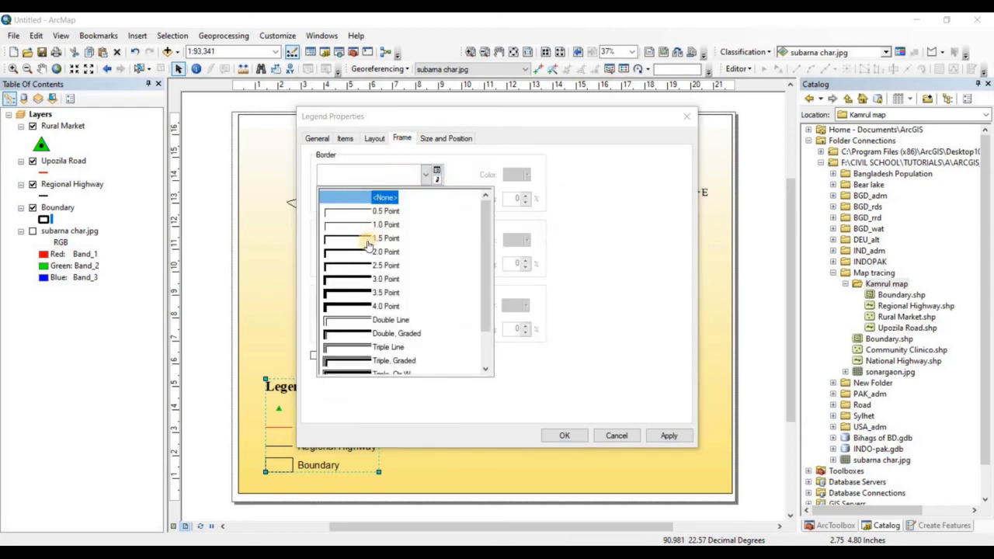
pyautogui.click(365, 241)
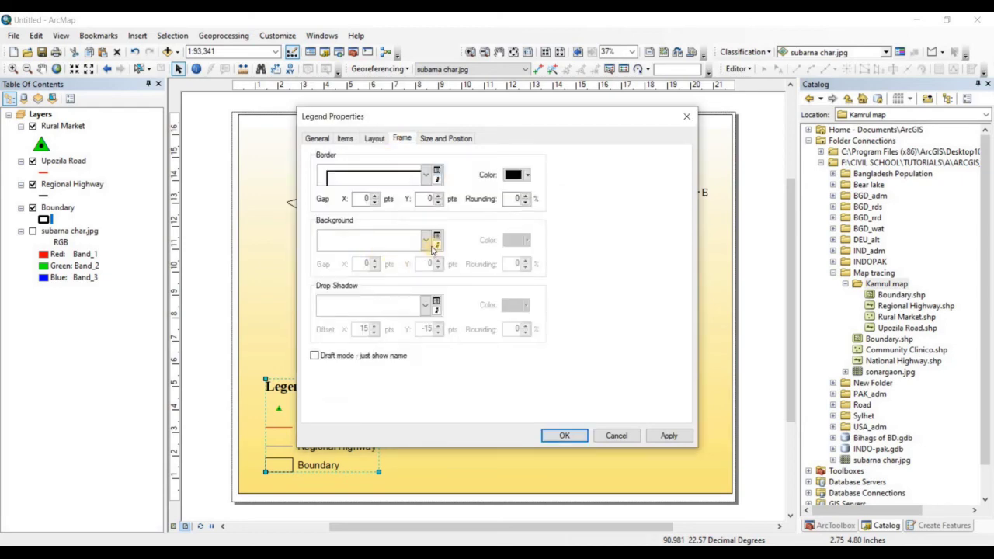
# Try the Hollow background for the legend, settle on White and apply it.
pyautogui.click(425, 242)
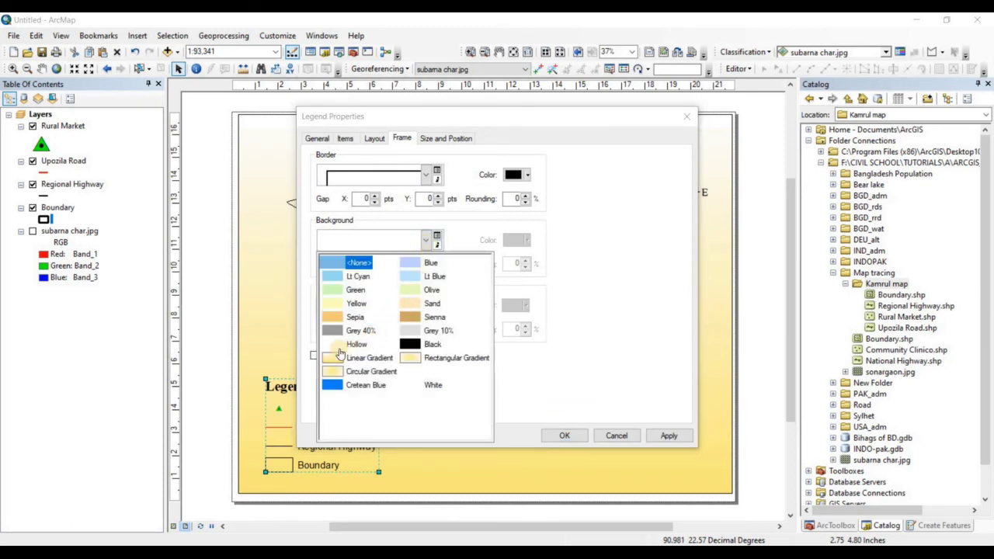
pyautogui.click(353, 343)
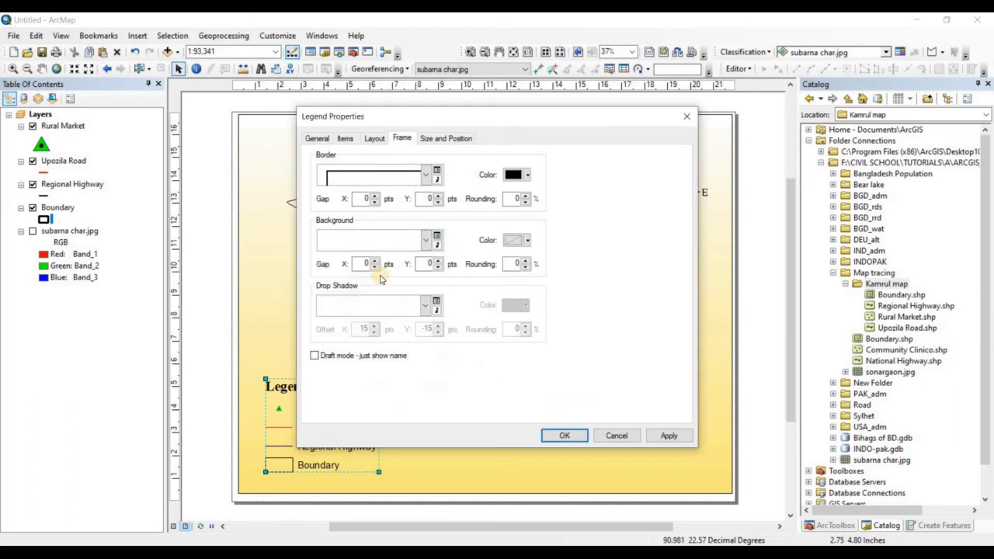
pyautogui.click(426, 242)
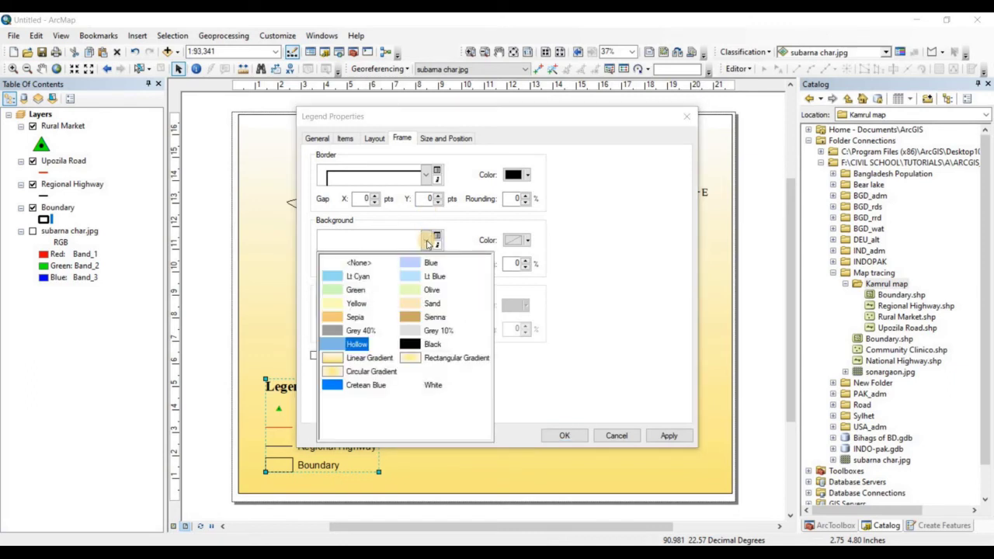
pyautogui.click(431, 385)
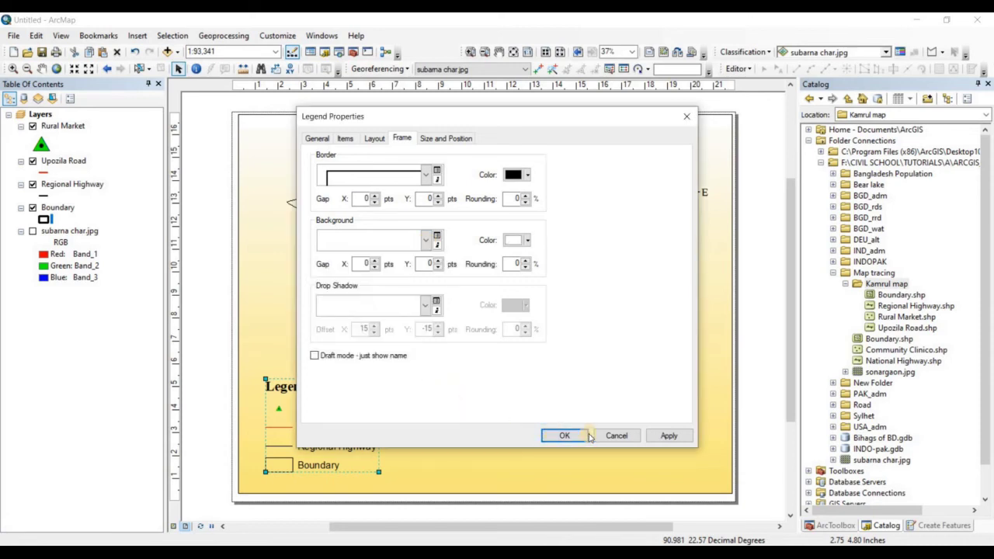
pyautogui.click(666, 435)
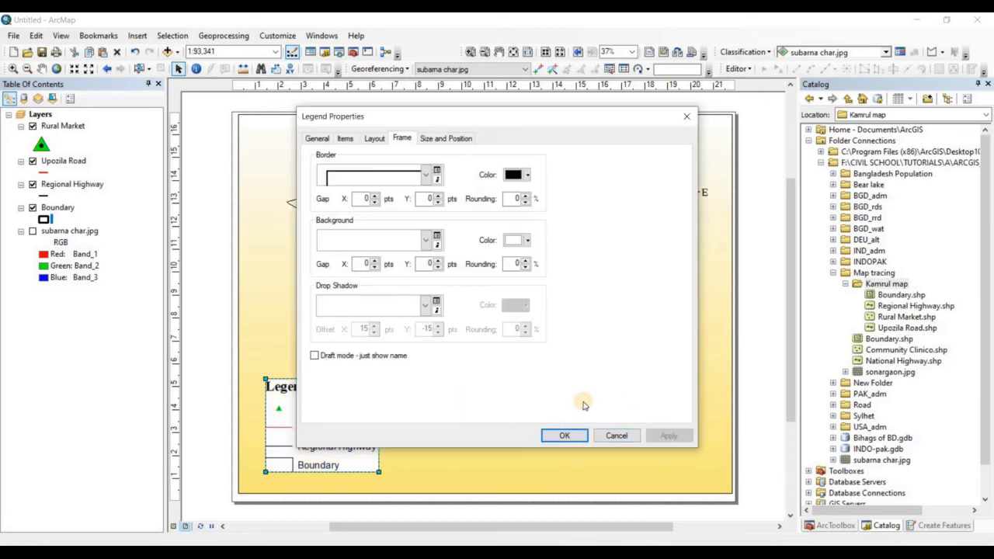
# Try a Grey 50% drop shadow on the legend and set the shadow back to none.
pyautogui.click(420, 306)
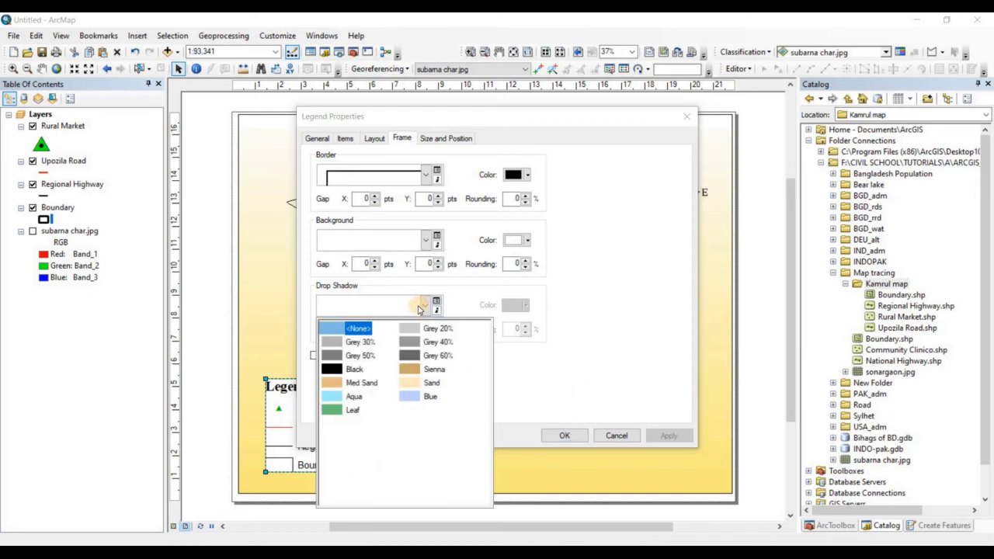
pyautogui.click(359, 354)
pyautogui.click(668, 436)
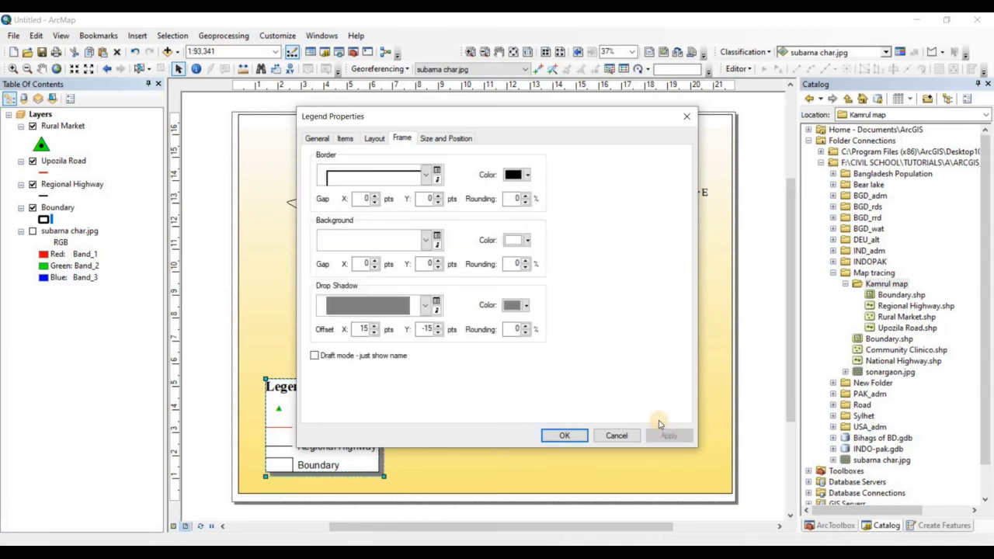
pyautogui.click(424, 308)
pyautogui.click(357, 326)
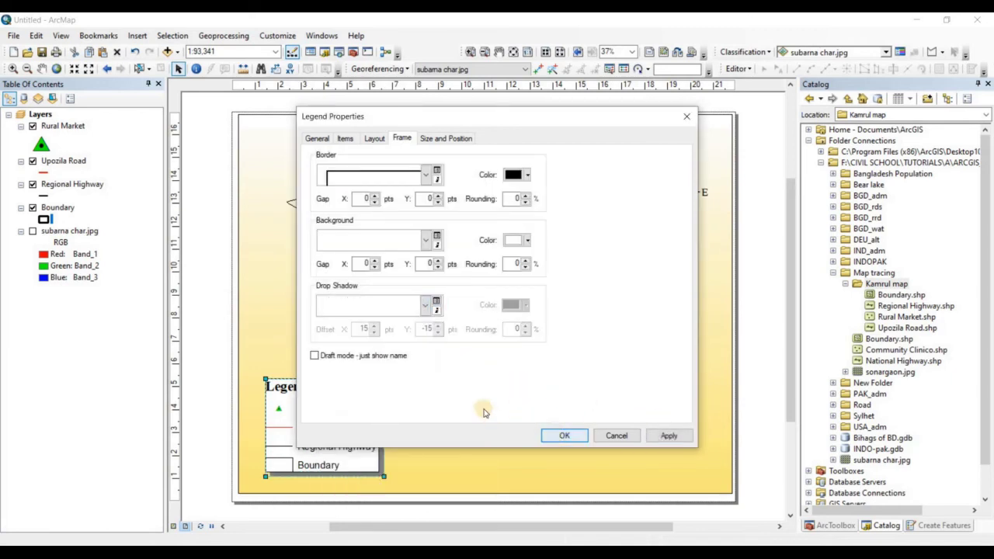
# Accept the legend properties and move the legend closer to the lower-left corner of the map frame.
pyautogui.click(572, 436)
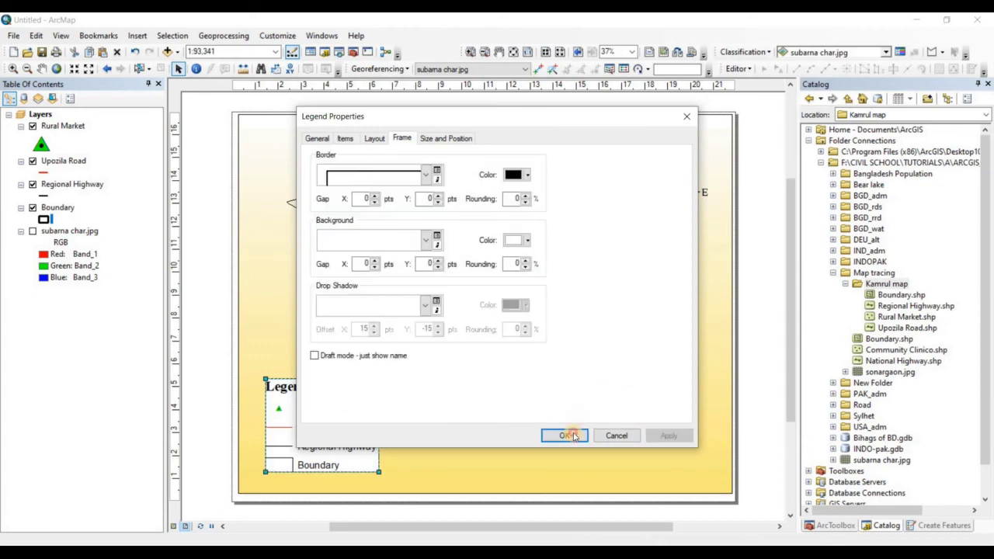
pyautogui.click(455, 423)
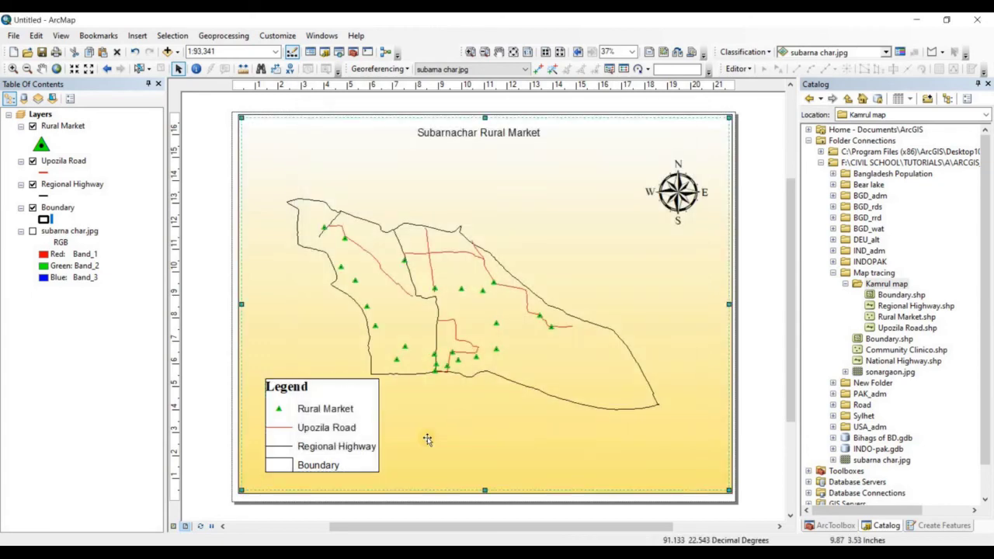
pyautogui.moveTo(314, 388); pyautogui.dragTo(299, 400)
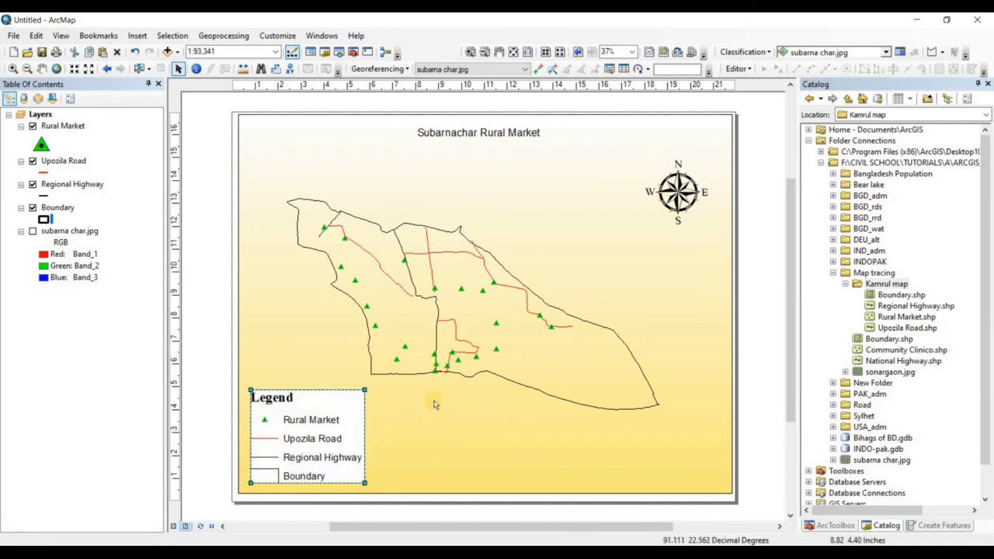
pyautogui.click(203, 225)
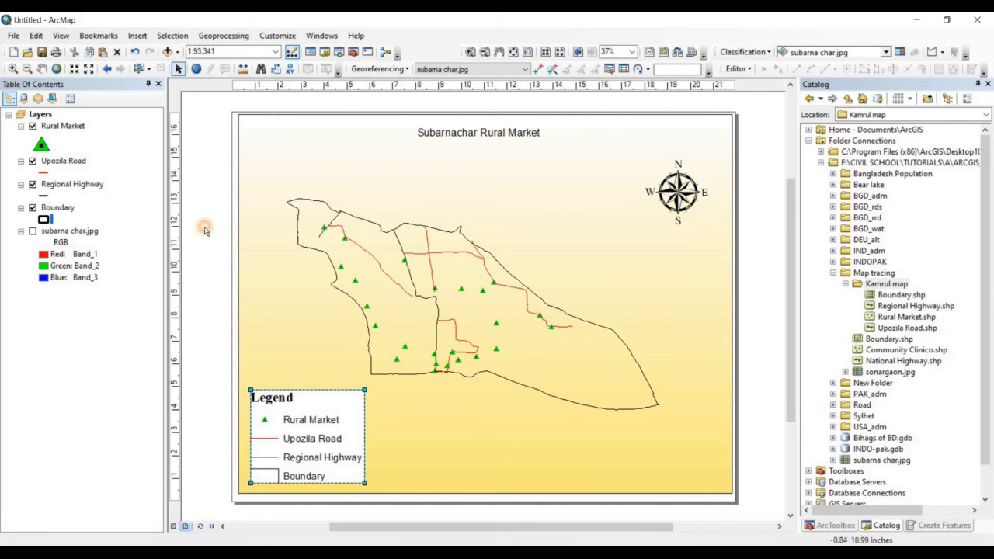
# Export the layout as a PNG to the Map Images folder, using the first name from the shapefile folder as file name.
pyautogui.click(16, 36)
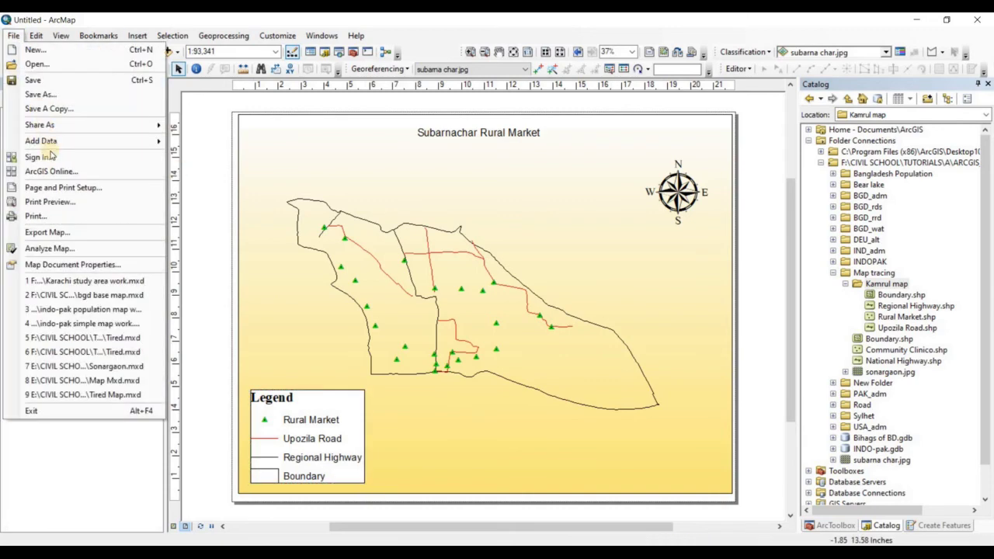
pyautogui.click(56, 236)
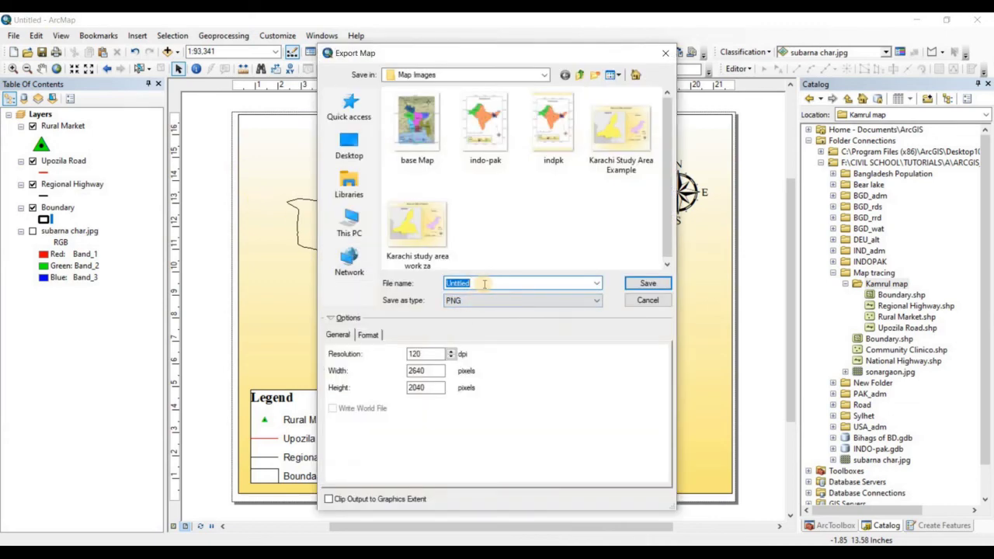
pyautogui.write('Kamrul')
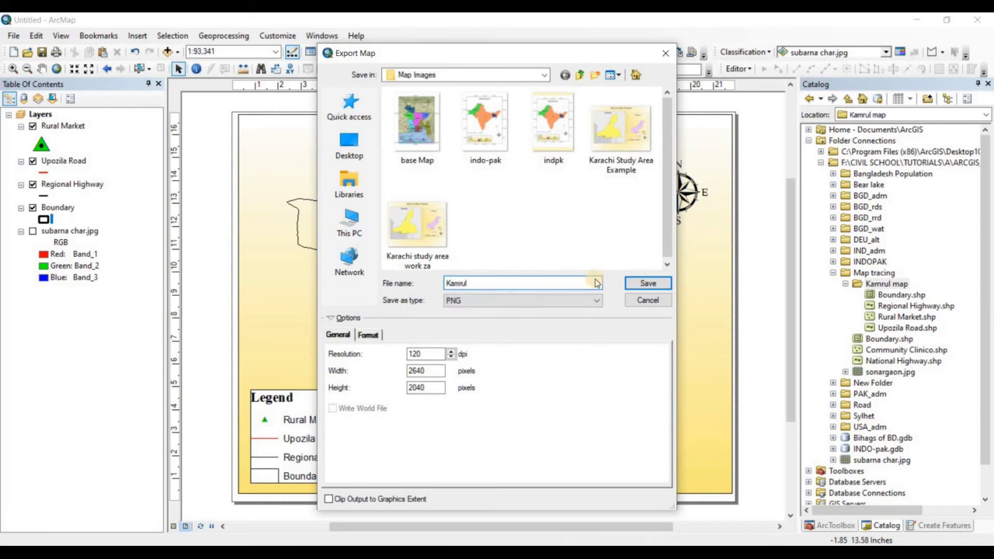
pyautogui.click(647, 284)
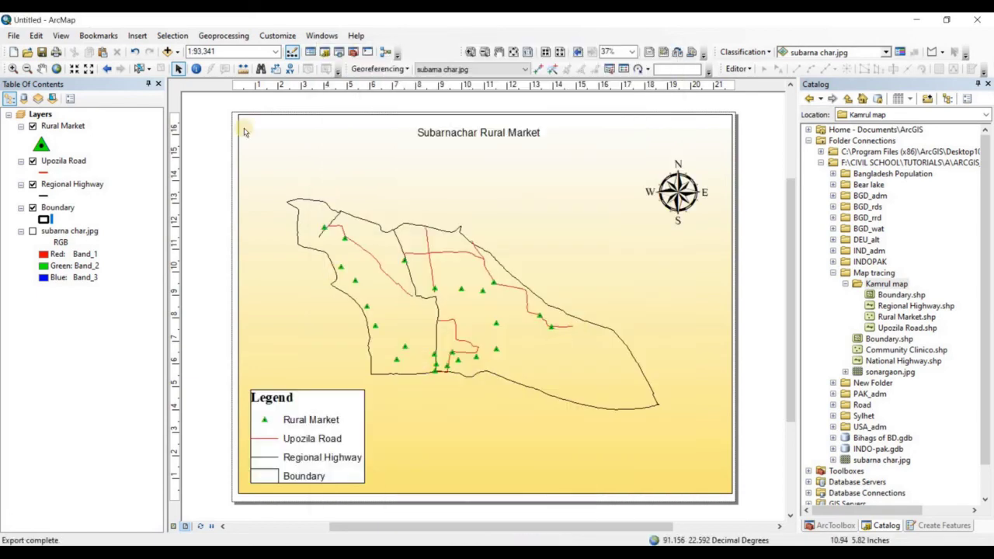
# Export the layout as a PDF to the Map Images folder, under the same first name as the PNG.
pyautogui.click(14, 36)
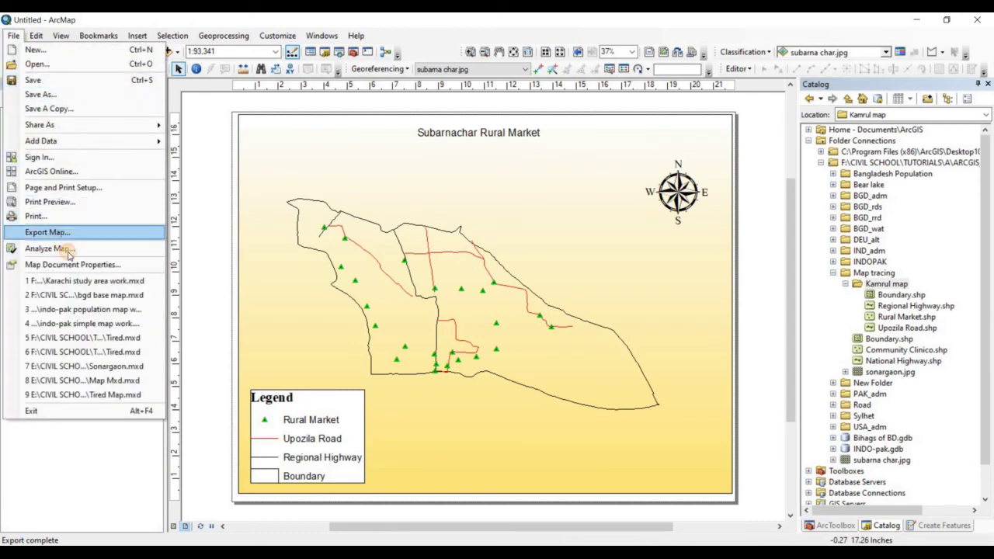
pyautogui.click(424, 236)
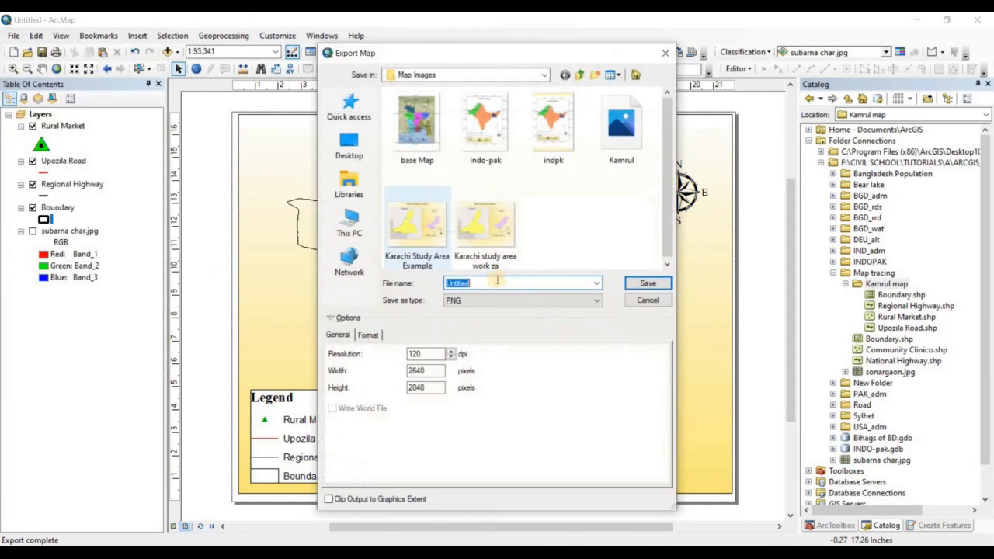
pyautogui.click(487, 300)
pyautogui.click(471, 338)
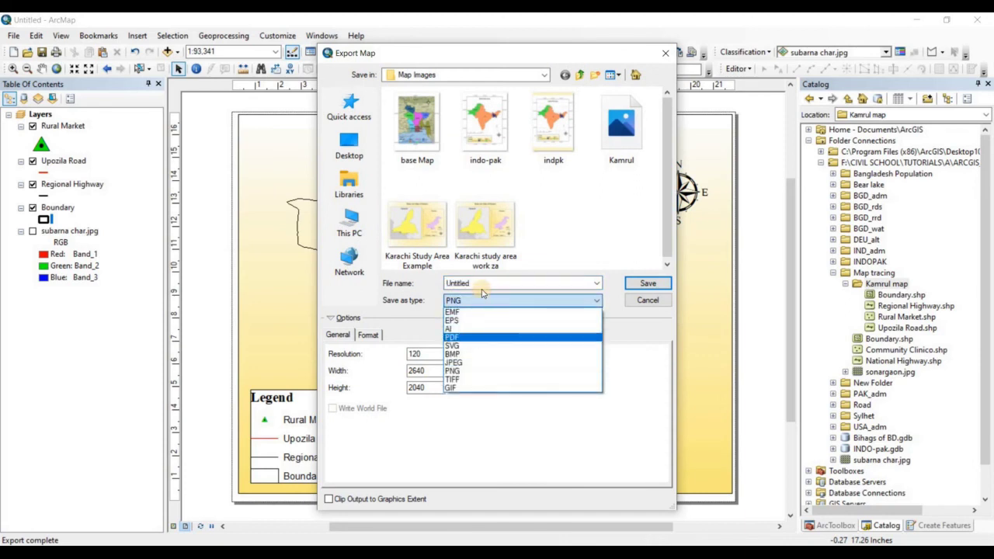
pyautogui.write('Kamrul')
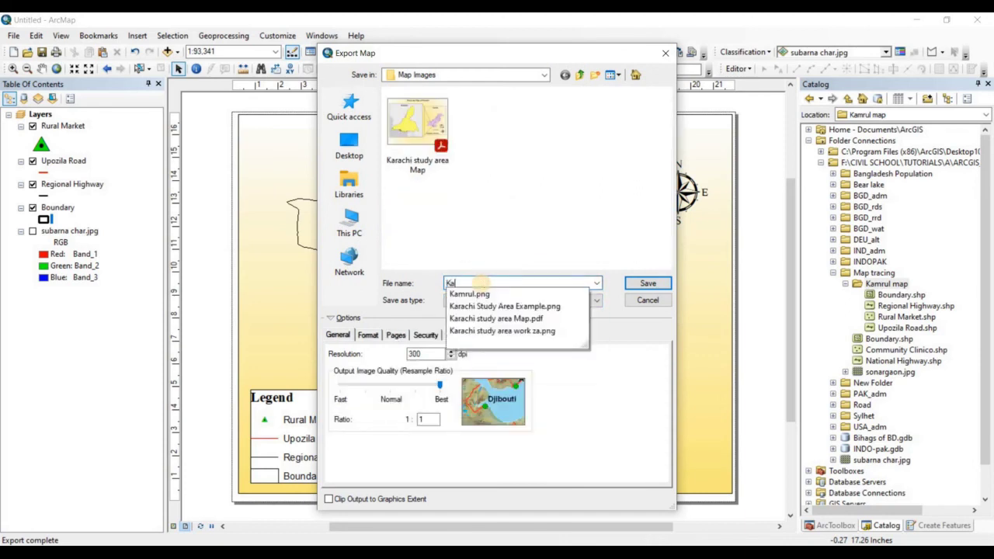
pyautogui.click(639, 284)
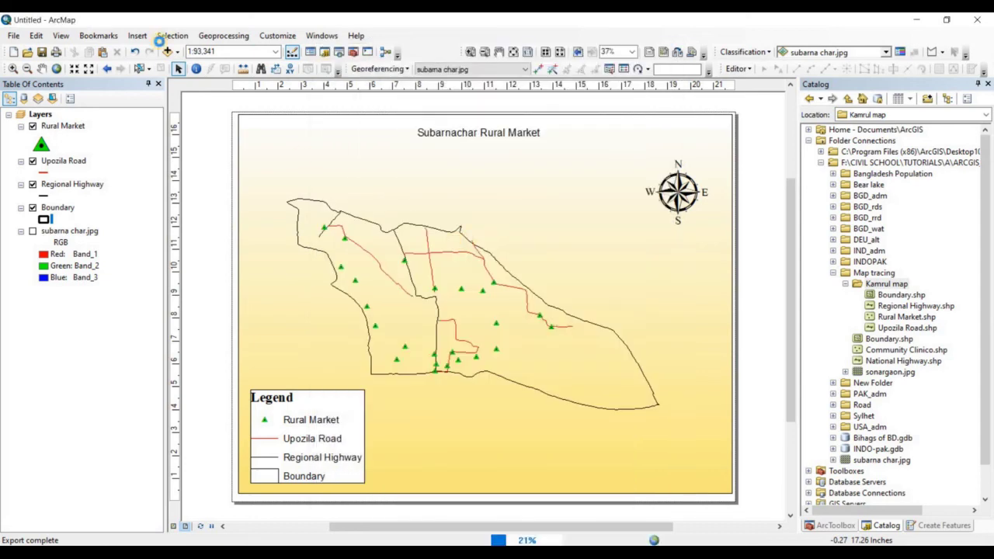
# Save the project as an ArcMap Document in the Map saves folder, with the same first name as the exports.
pyautogui.click(10, 36)
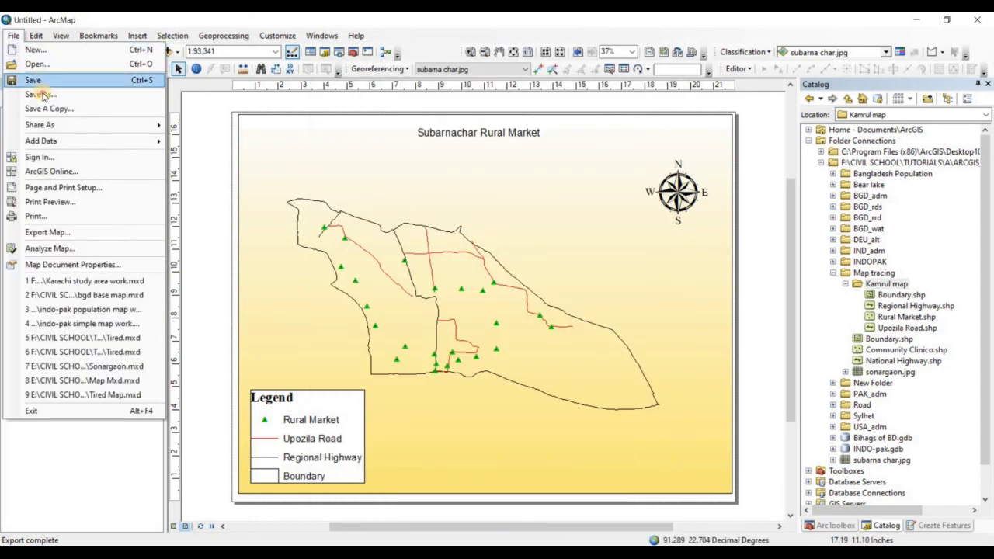
pyautogui.click(31, 95)
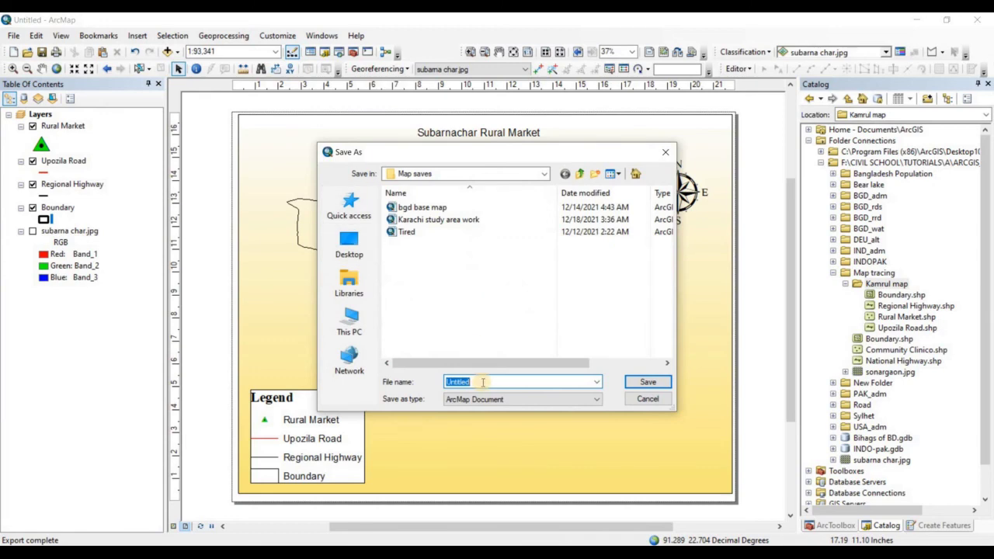
pyautogui.write('Kamrul')
pyautogui.click(648, 380)
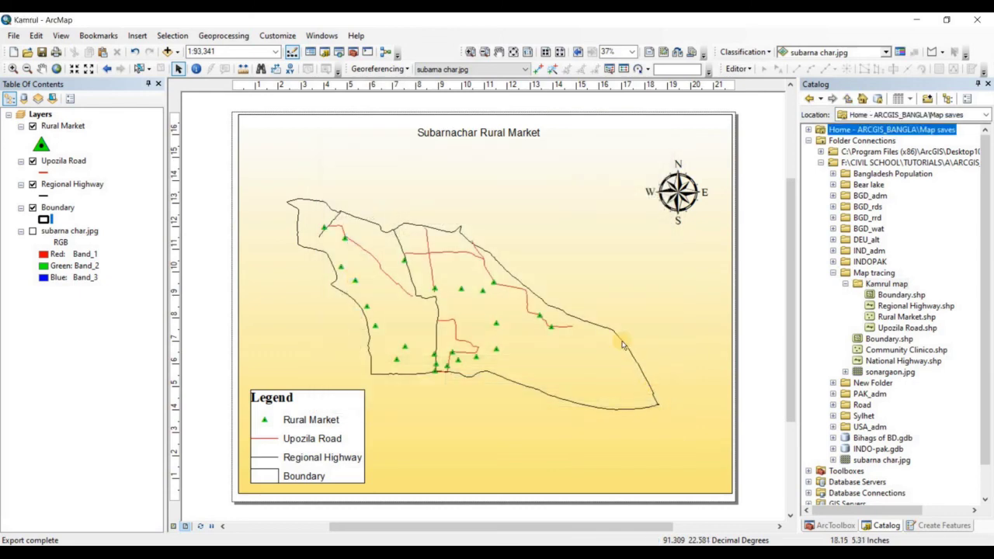